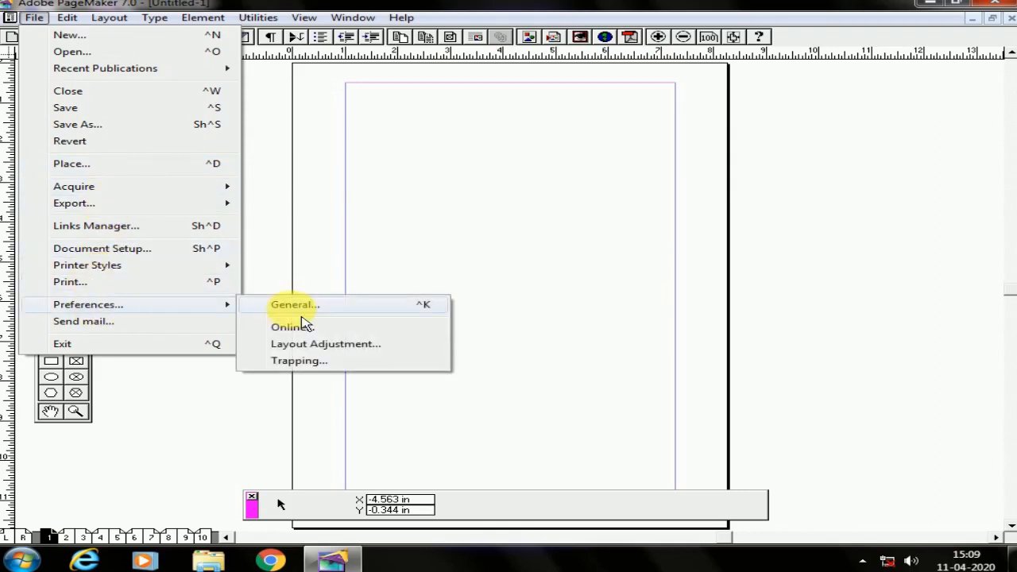
click(419, 140)
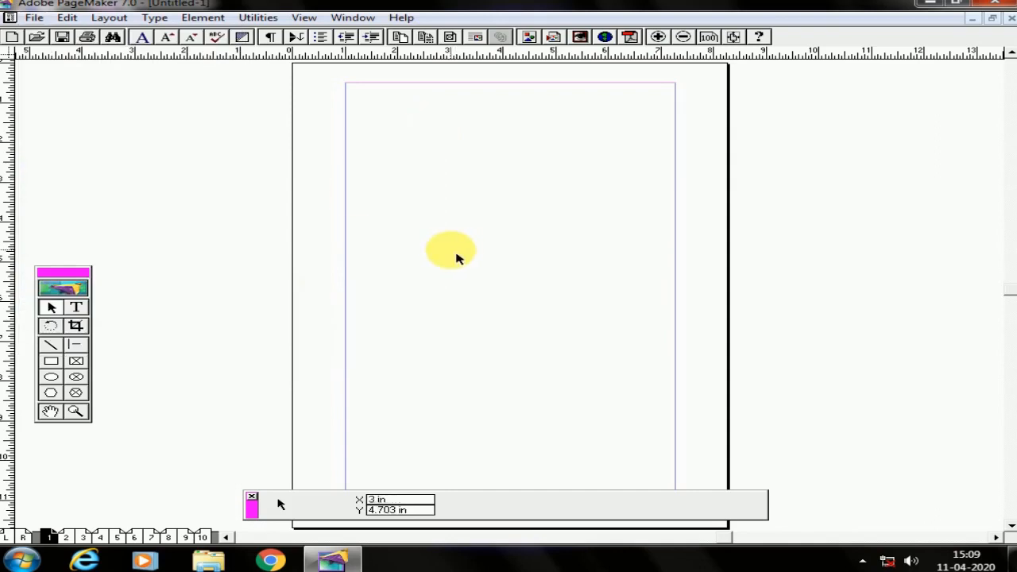
click(79, 23)
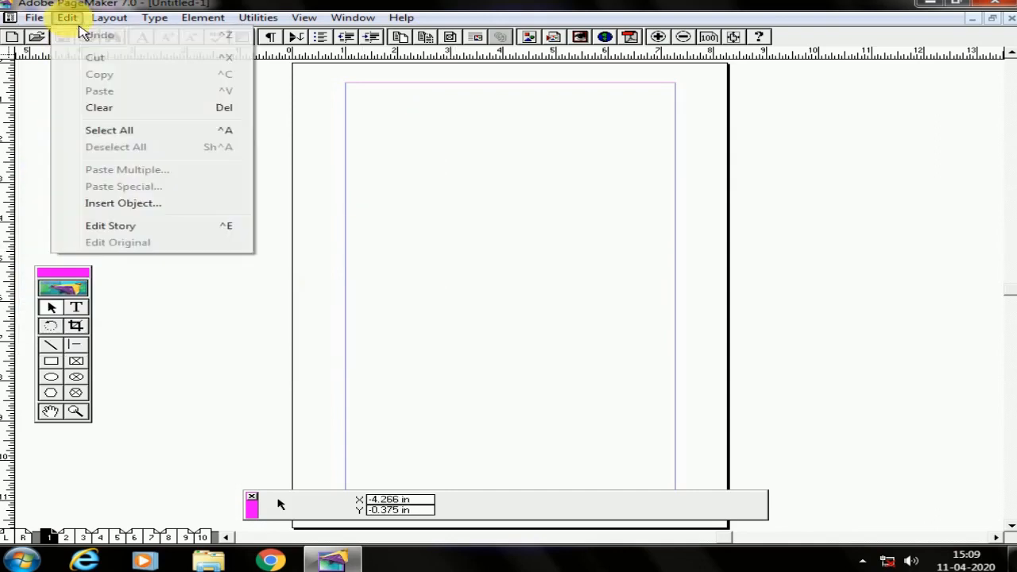
click(432, 143)
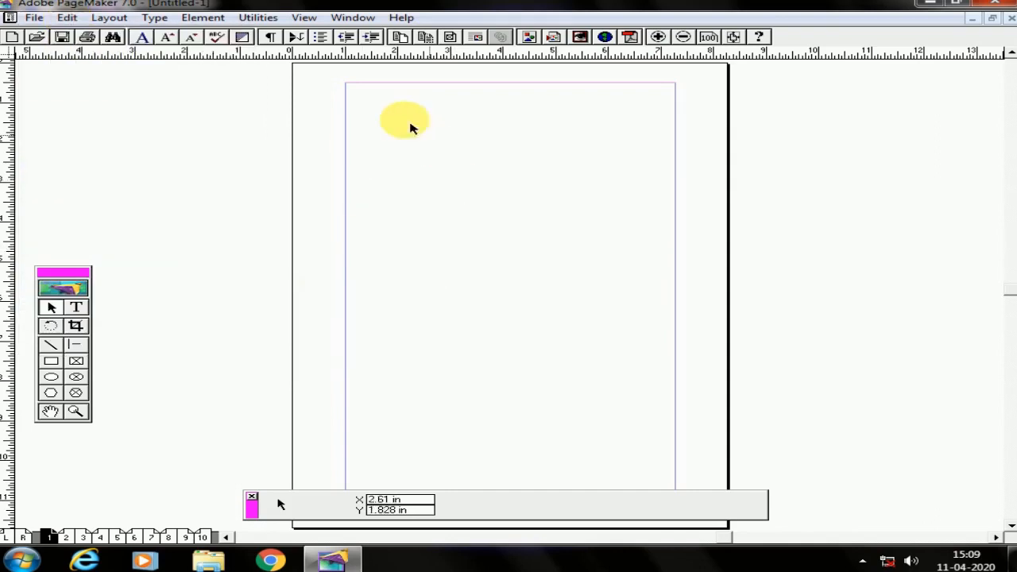
Step: Write "The quick brown fox jumps over the lazy dog." twice in a row on one line at the top margin of the page
click(77, 308)
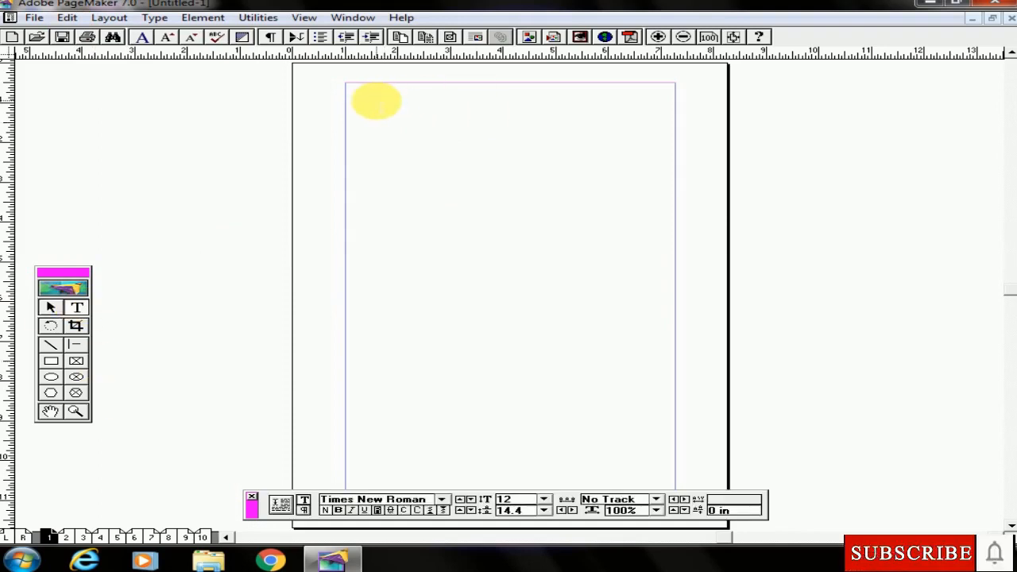
click(377, 101)
text(The)
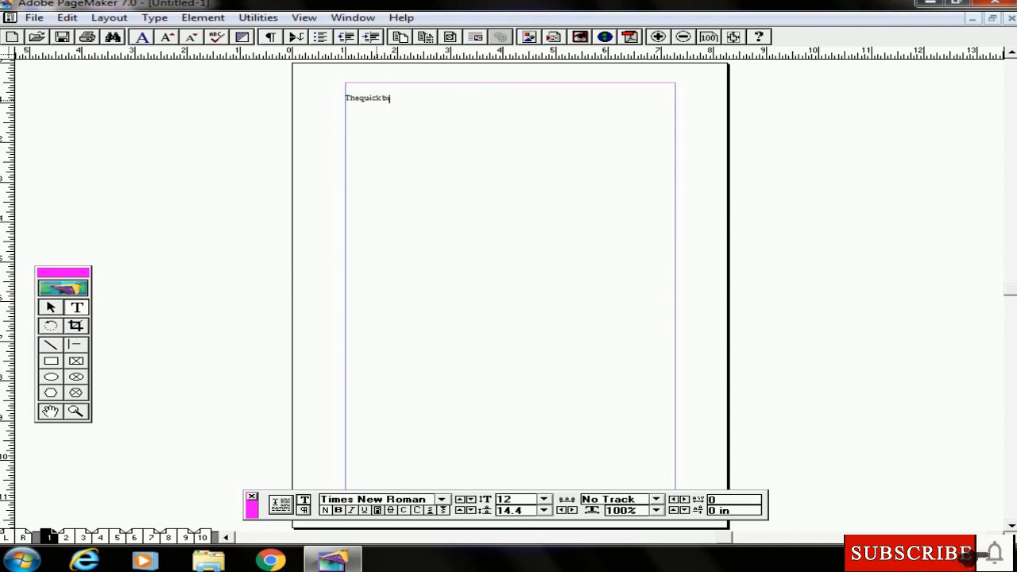
text( quick brown fox jumps over the lazy dog. The quic)
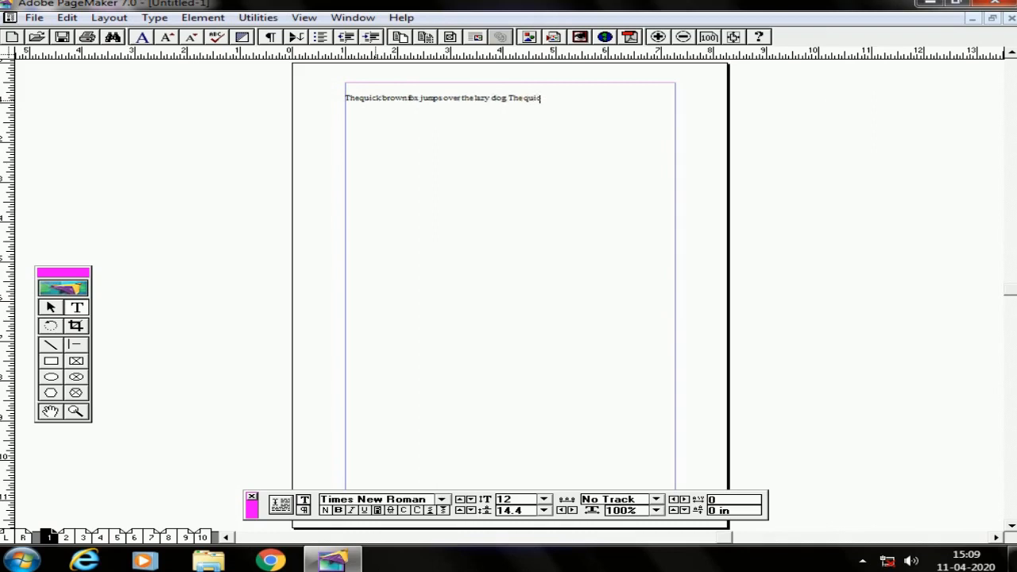
text(rown fox jumps over )
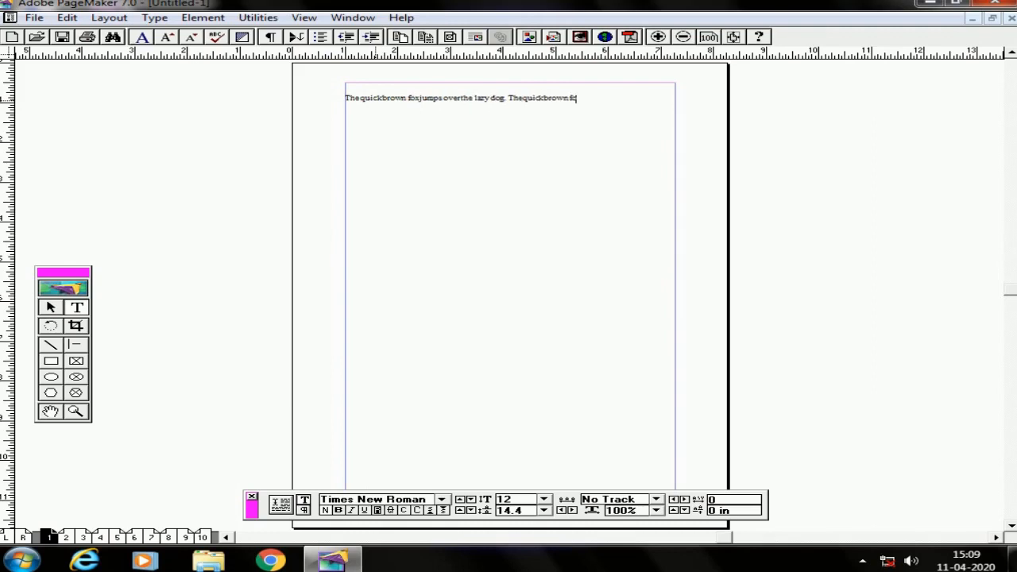
text(the lazy dog.)
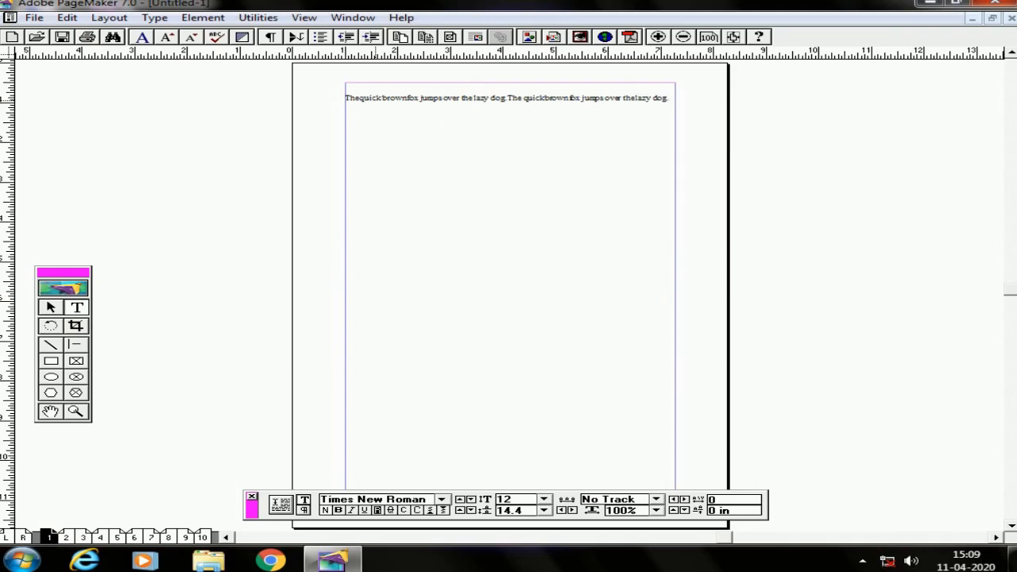
Step: Select all of the quick brown fox text and copy it to the clipboard
triple_click(374, 99)
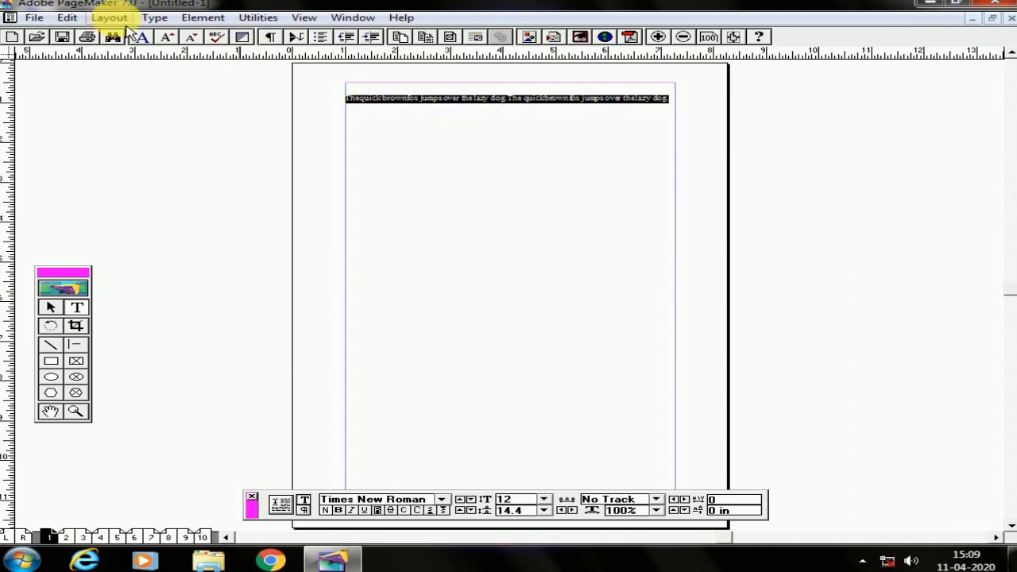
click(67, 16)
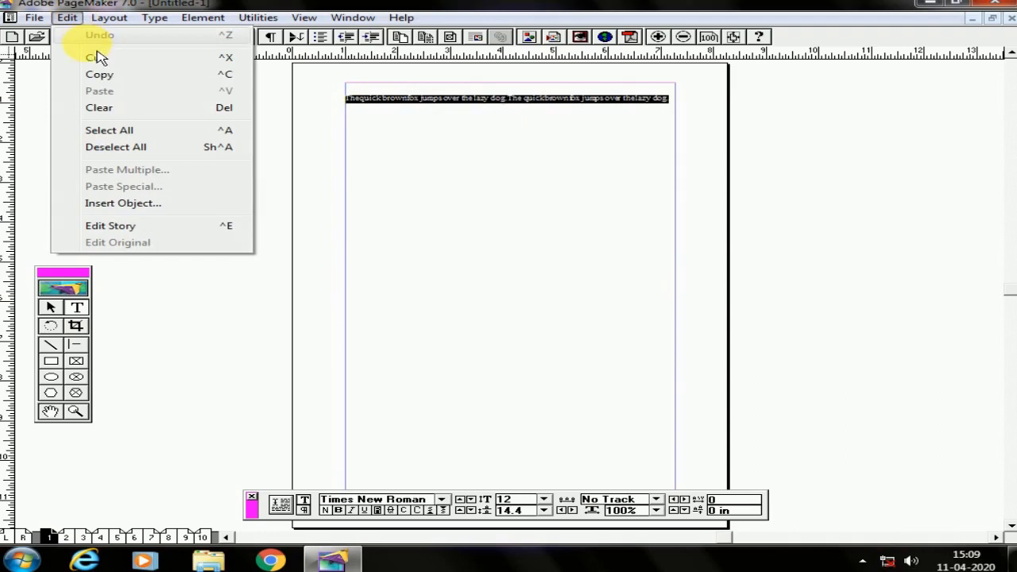
click(119, 130)
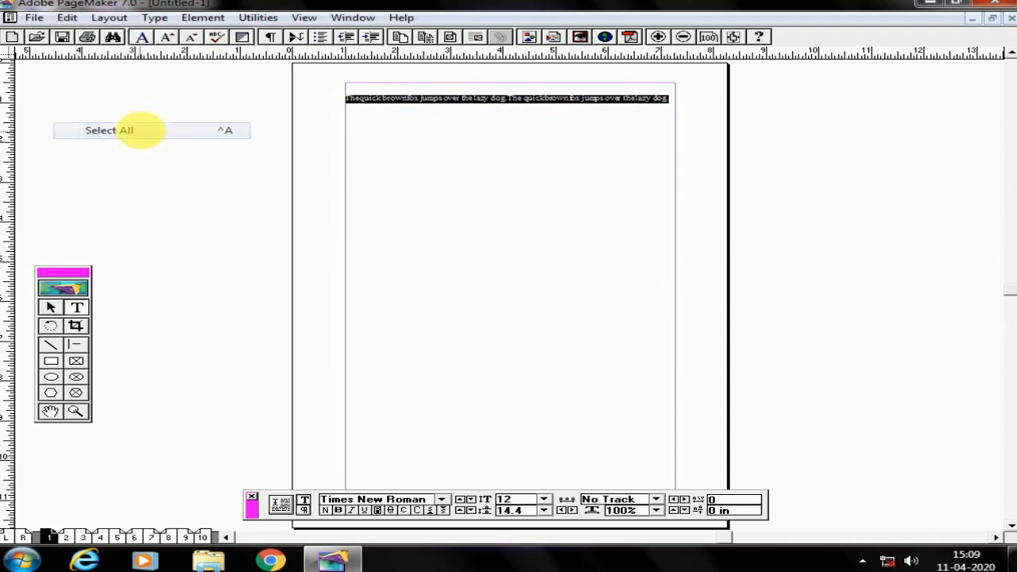
click(67, 16)
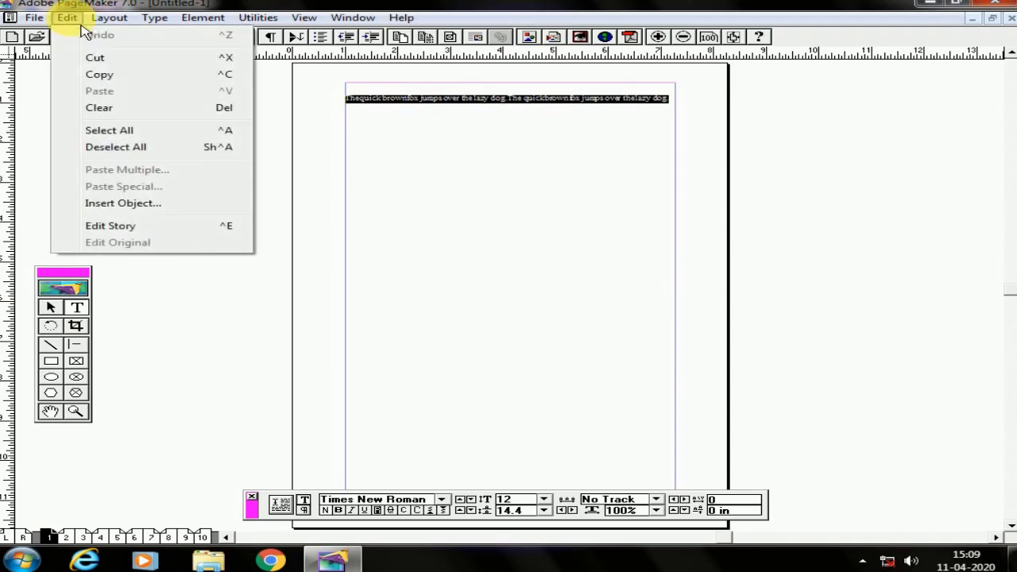
click(119, 75)
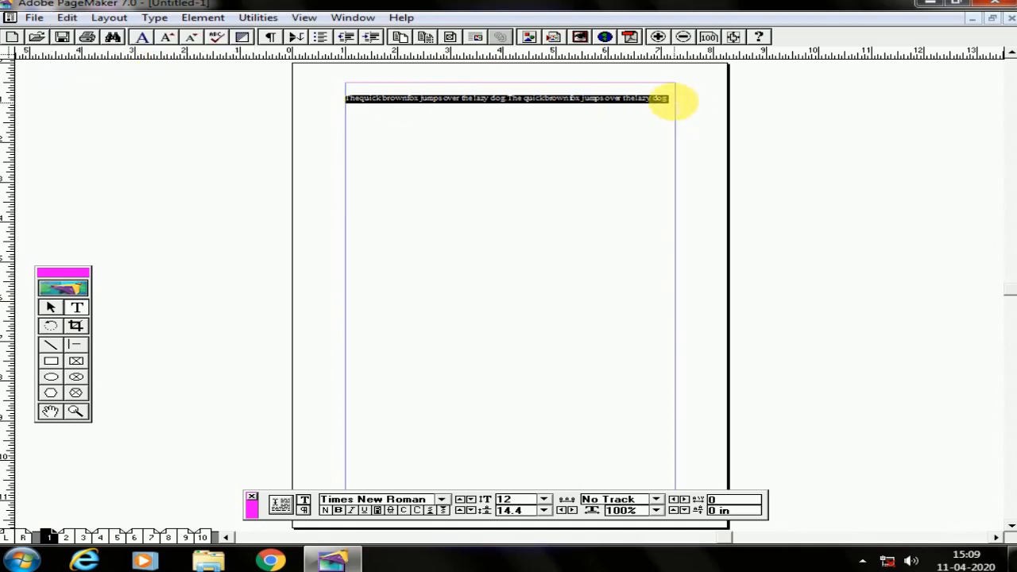
Step: Paste the copied text directly after the end of the existing line, with the page enlarged
click(674, 102)
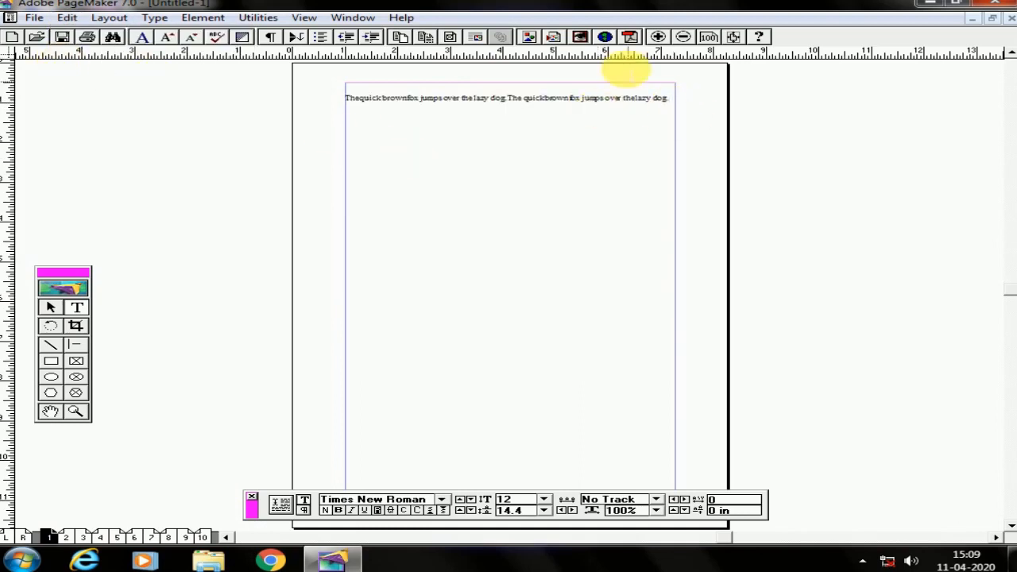
click(660, 38)
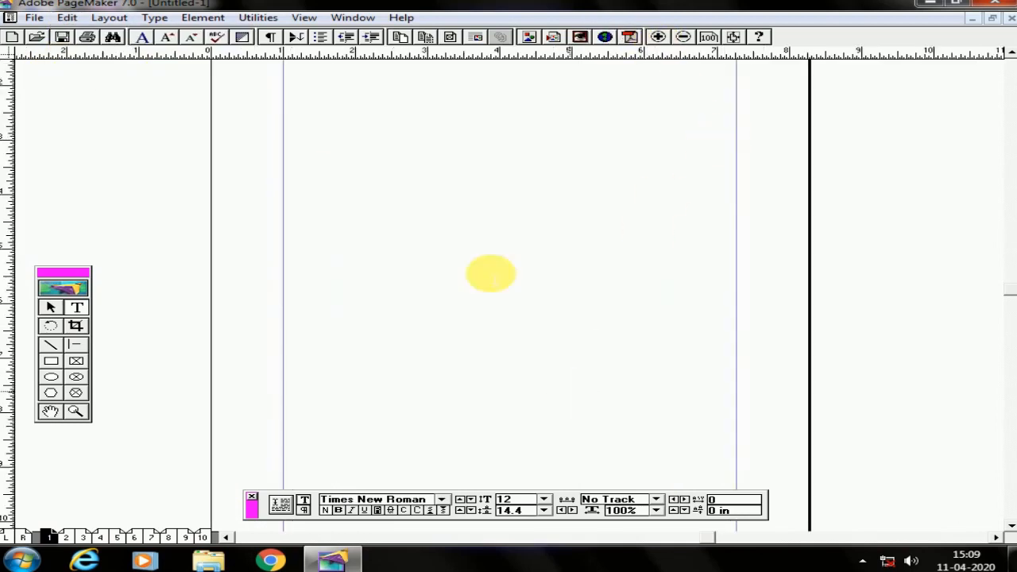
click(1012, 52)
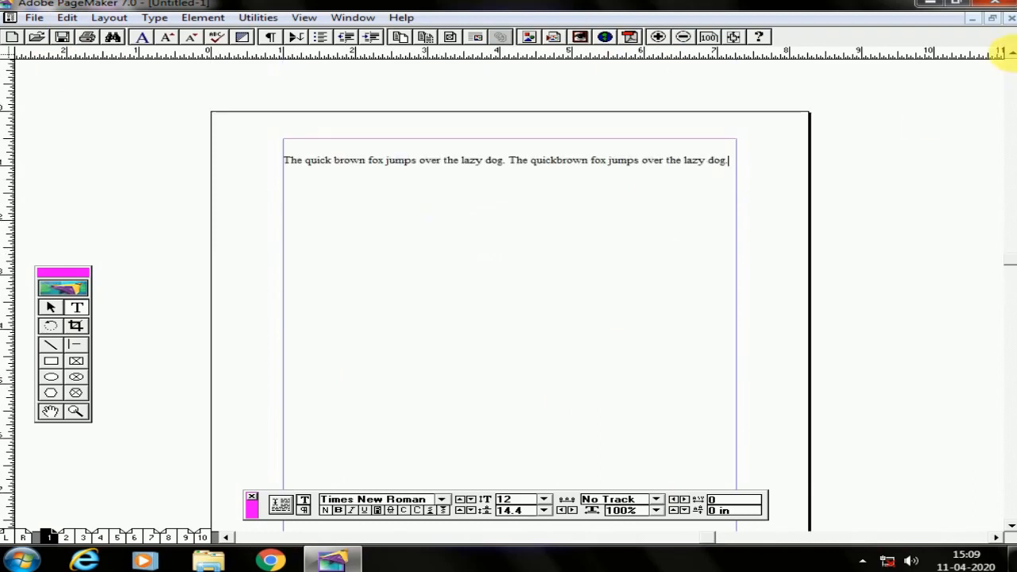
click(67, 16)
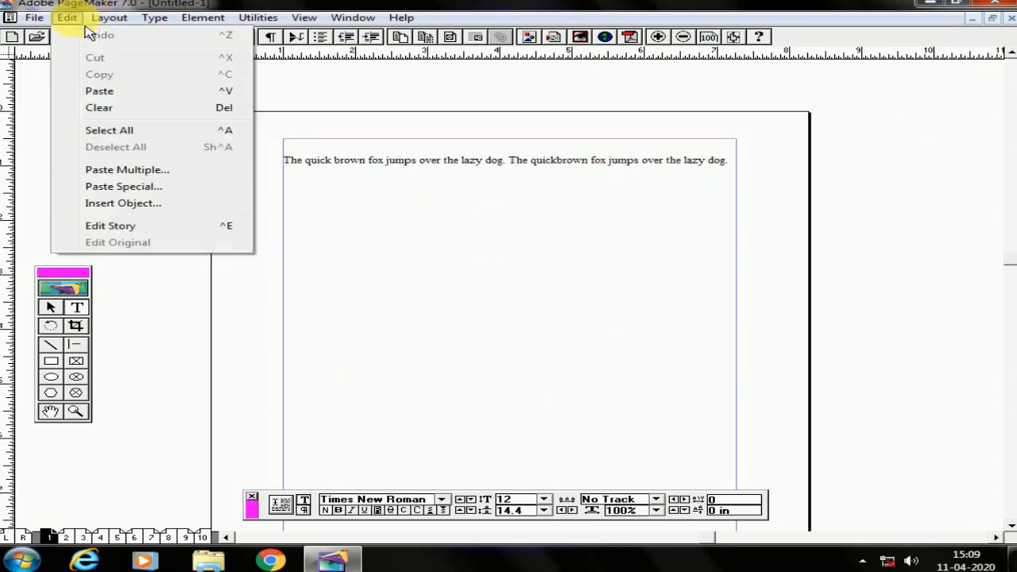
click(114, 92)
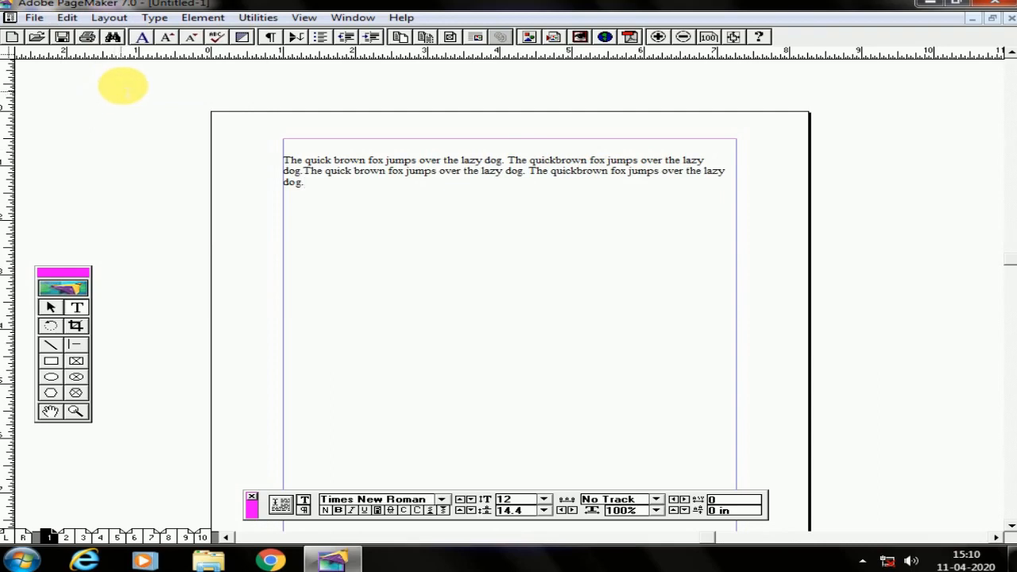
Step: Insert "TTTT" followed by a space at the very beginning of the paragraph
drag(286, 162, 741, 195)
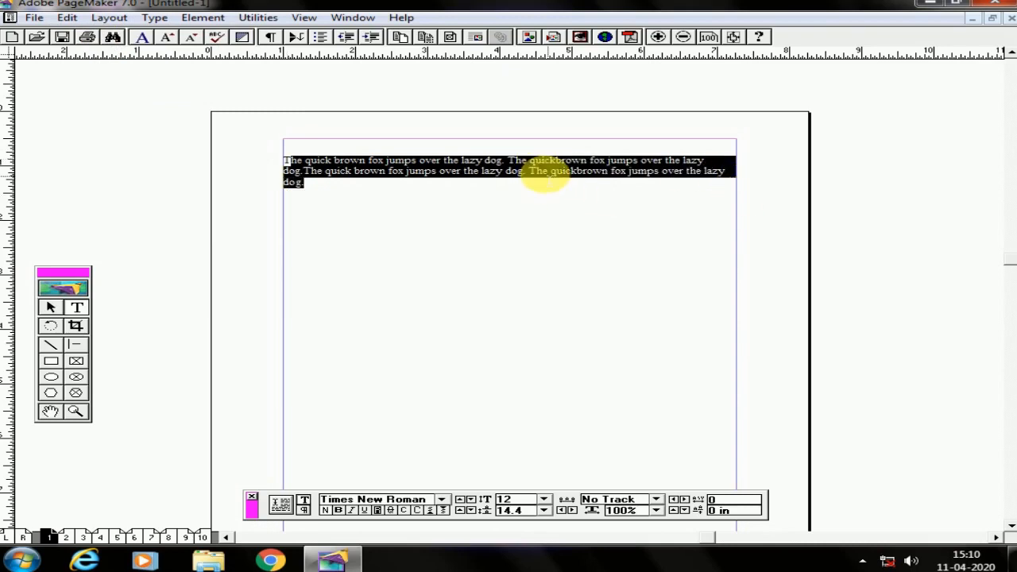
click(288, 163)
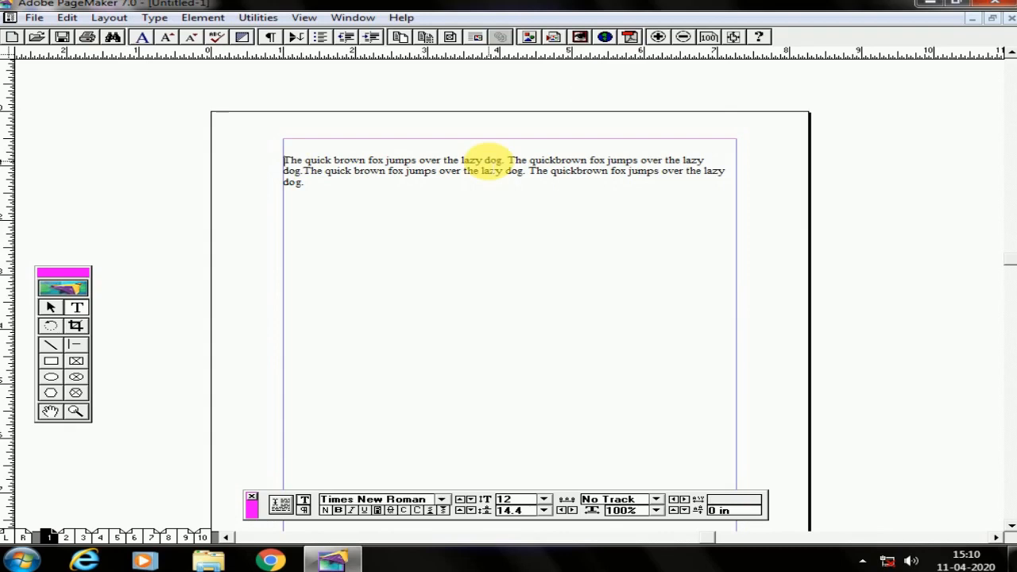
text(TTTT)
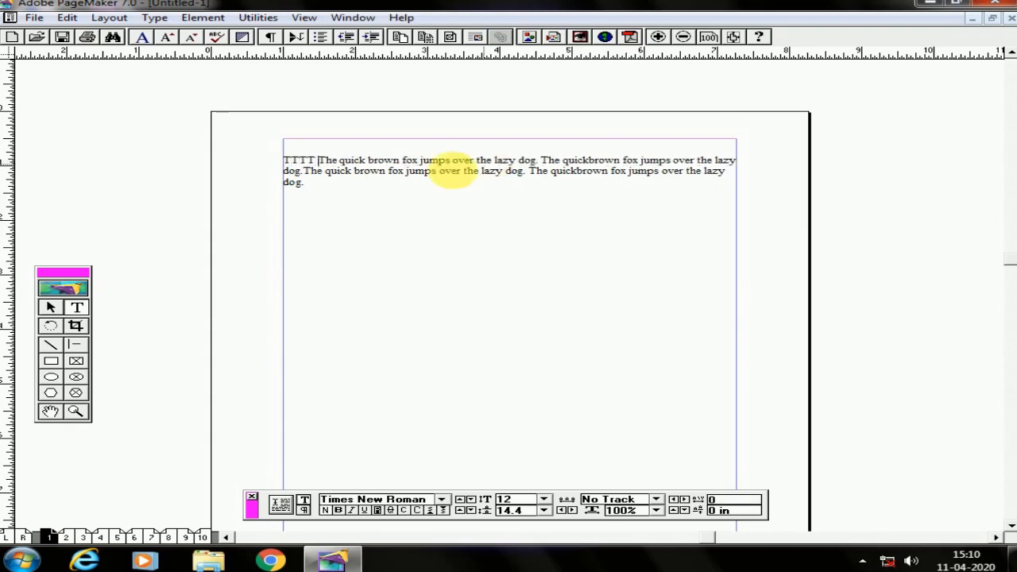
Step: Cut "TTTT" from the start of the paragraph and paste it after the paragraph's last word
drag(318, 160, 284, 166)
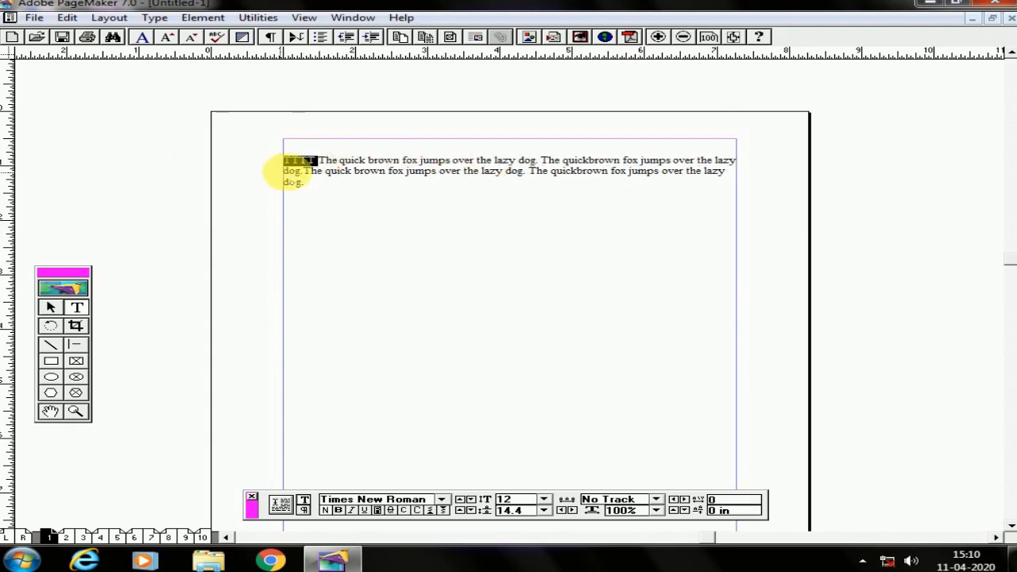
click(76, 22)
click(94, 57)
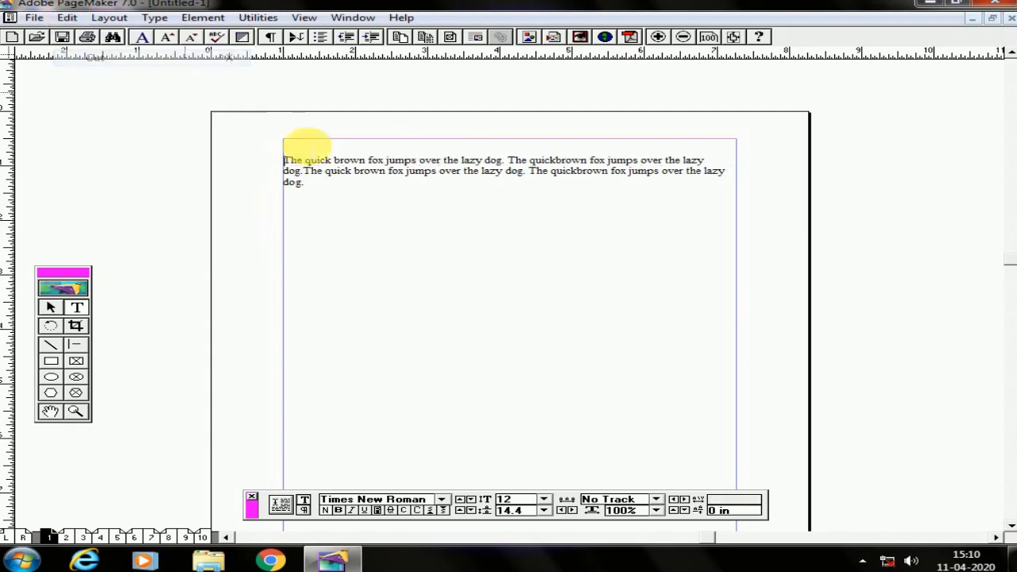
click(317, 182)
click(67, 17)
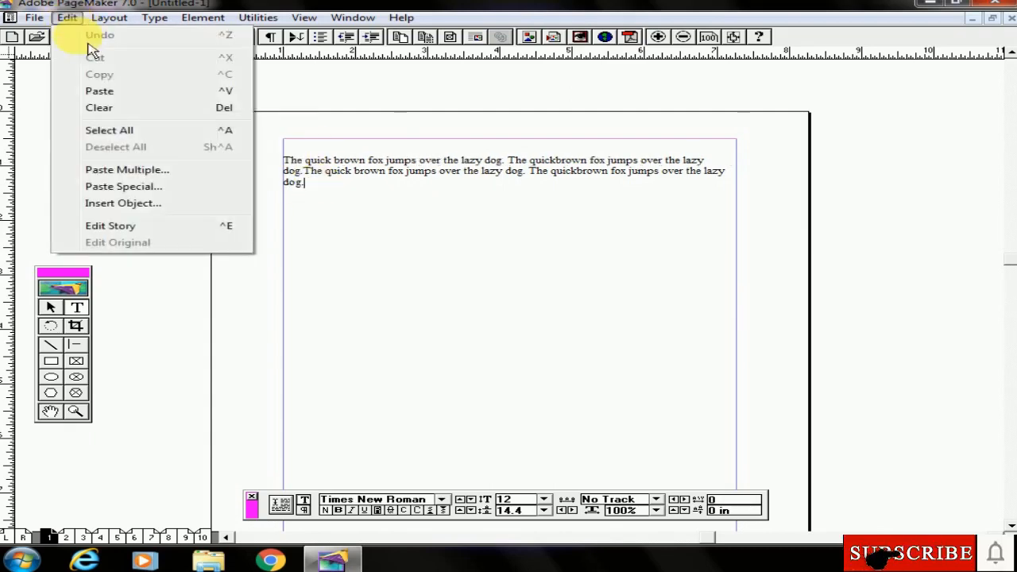
click(119, 91)
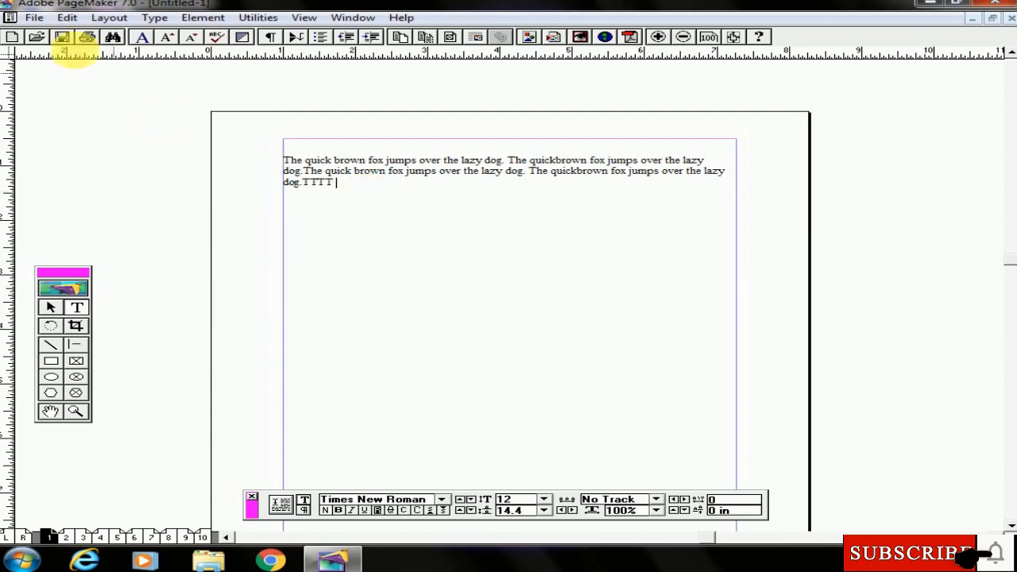
Step: Copy only the "TTTT" at the end of the paragraph to the clipboard
click(67, 18)
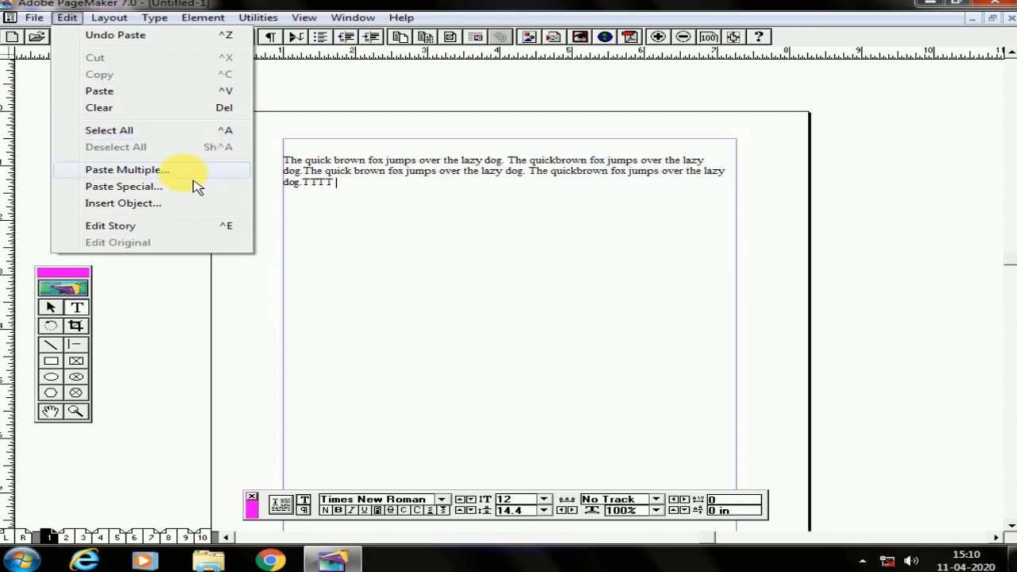
click(334, 185)
drag(335, 183, 297, 183)
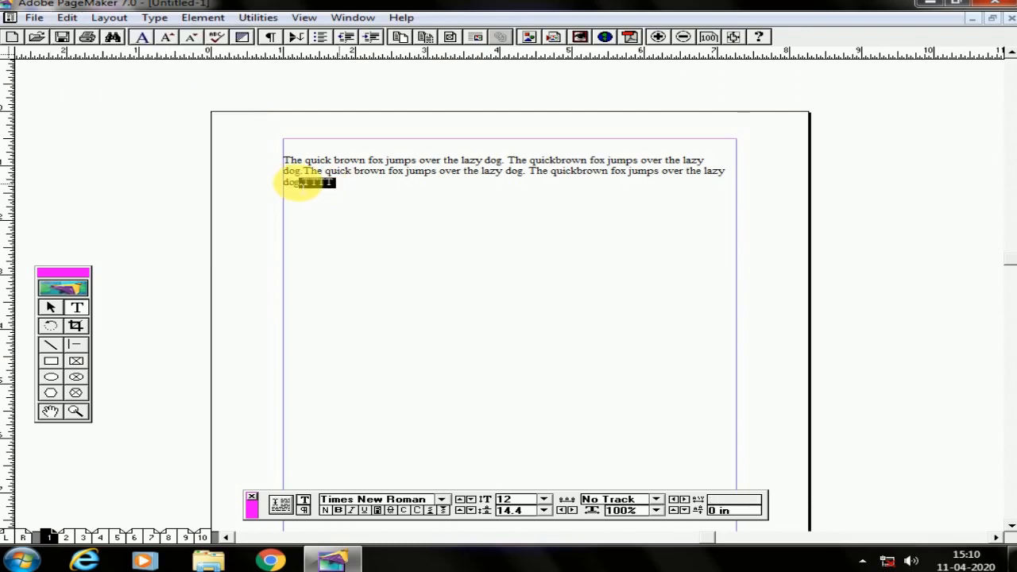
click(66, 16)
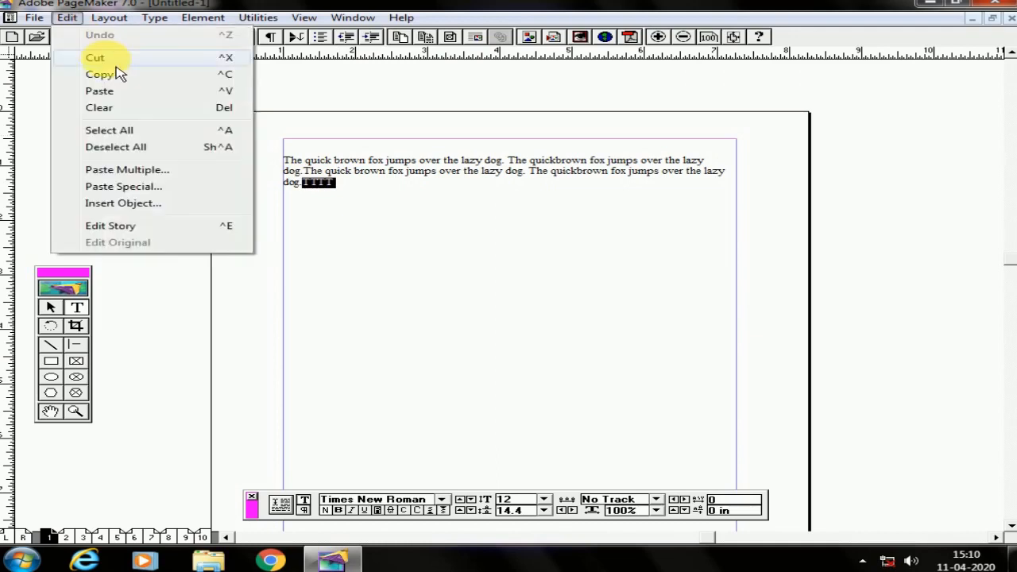
click(101, 74)
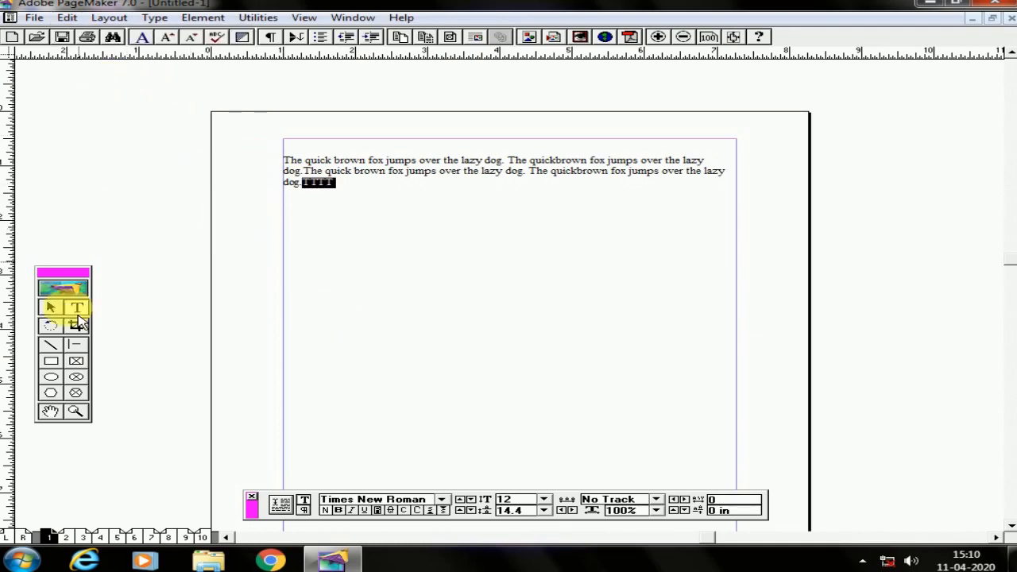
click(381, 193)
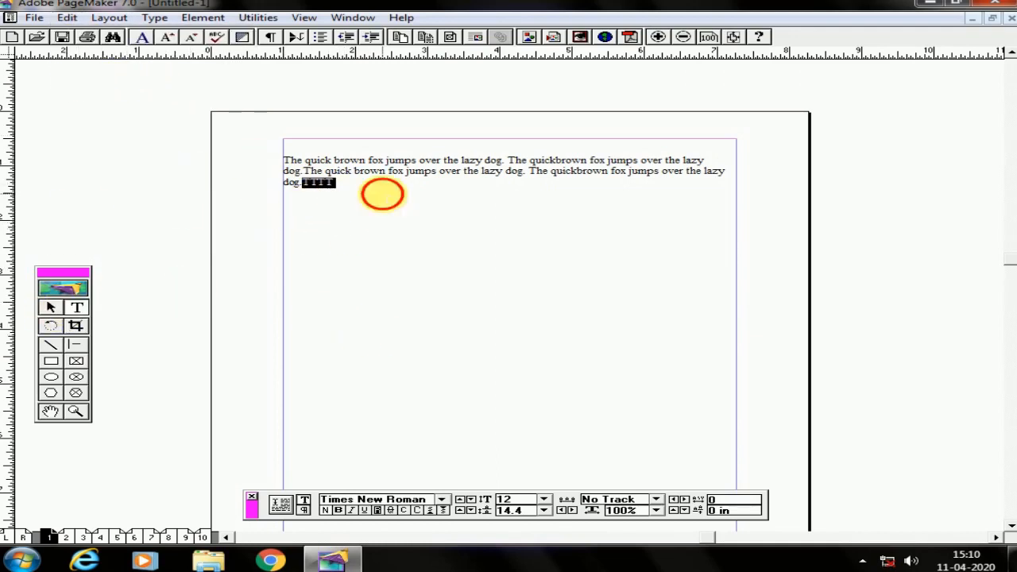
Step: Using the Pointer tool, paste 5 copies of the "TTTT" text with Paste Multiple, keeping the 0.5-inch horizontal and vertical offsets
click(51, 307)
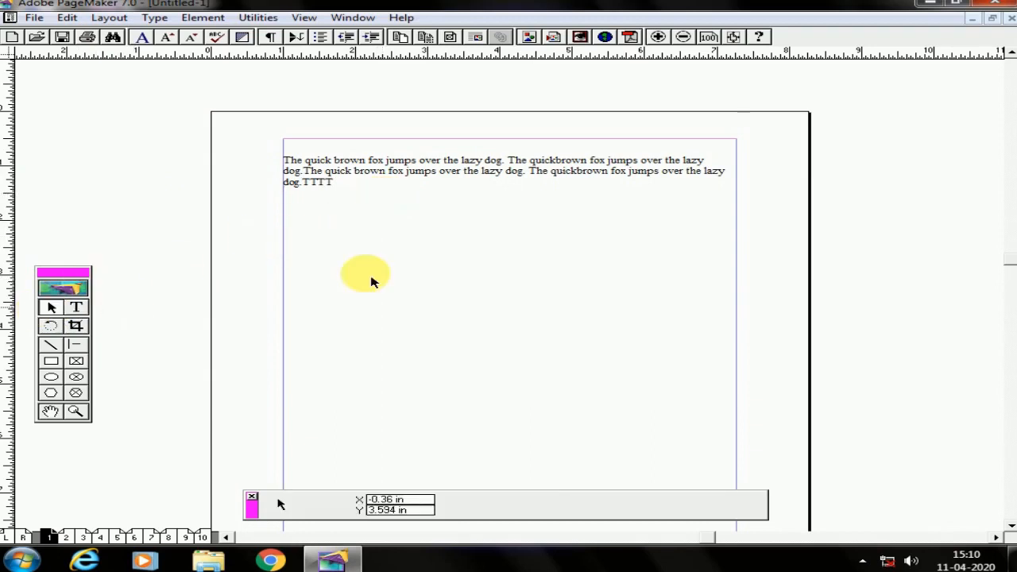
click(35, 18)
mouse_move(78, 29)
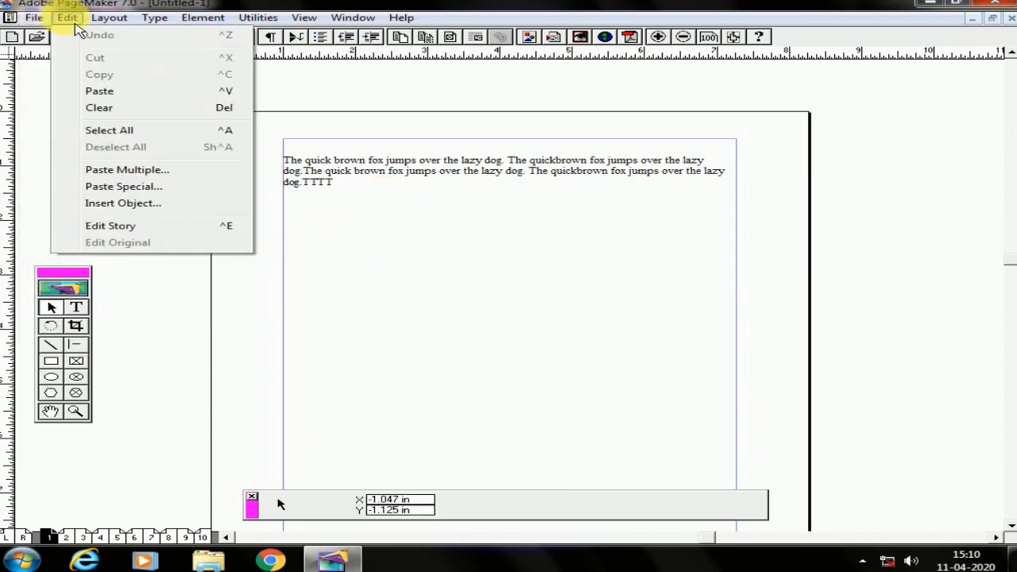
click(148, 177)
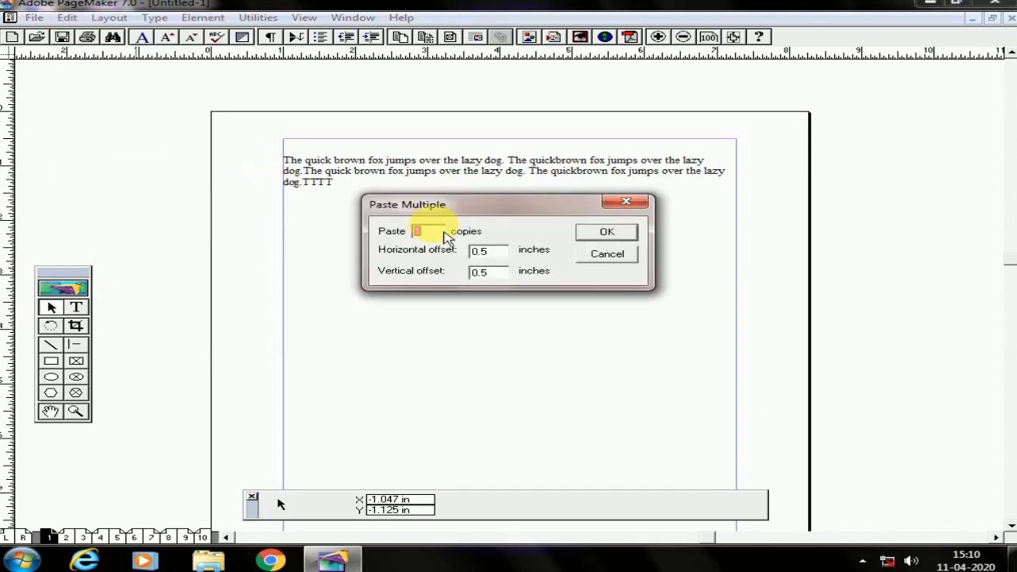
text(5)
click(607, 231)
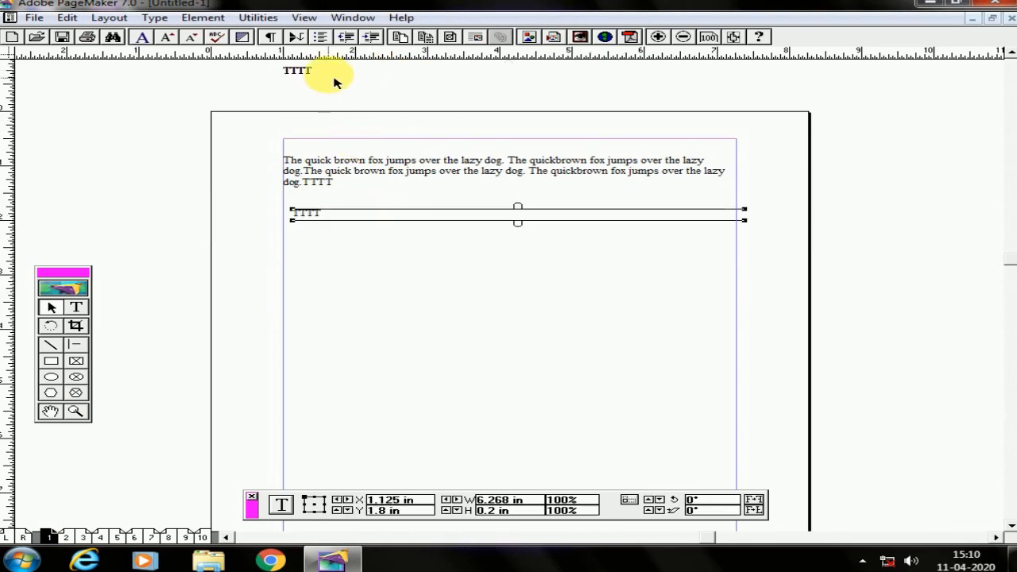
Step: Move the stacked "TTTT" copies from above the page down into the empty area below the paragraph, spaced apart vertically
drag(342, 73, 374, 341)
drag(295, 70, 322, 387)
drag(315, 73, 342, 415)
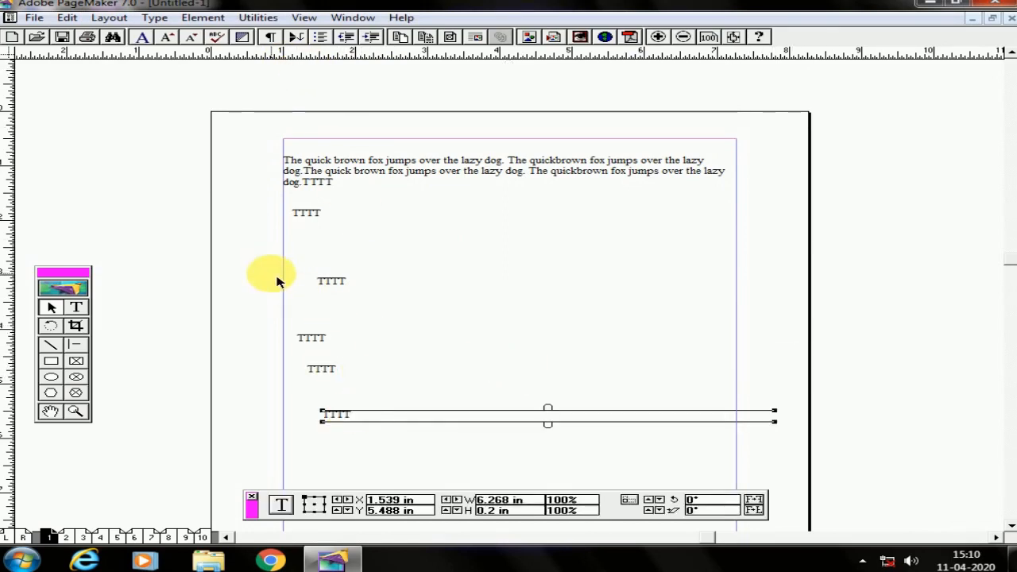
Step: Delete all five loose "TTTT" copies from the area below the paragraph
click(251, 210)
drag(376, 282, 694, 470)
drag(252, 268, 930, 444)
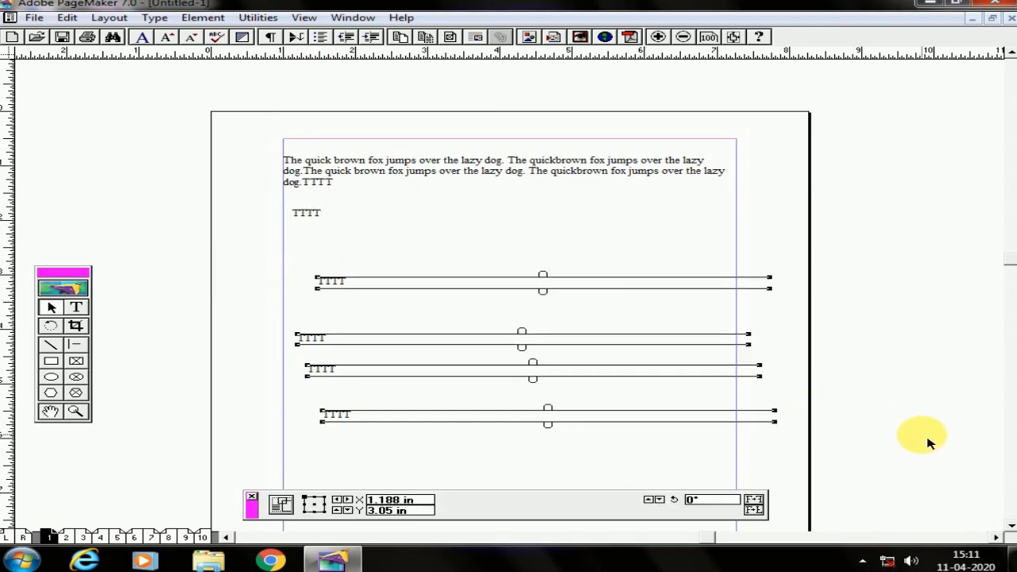
key(Delete)
click(311, 213)
key(Delete)
Step: Paste the copied "TTTT" in Rich Text Format with Paste Special and delete the pasted text
click(67, 18)
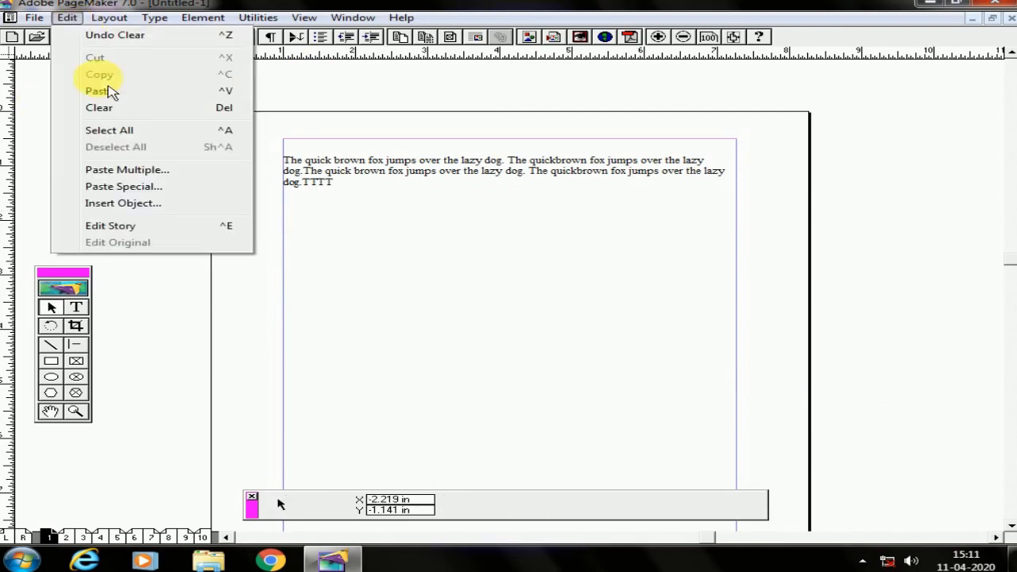
click(144, 196)
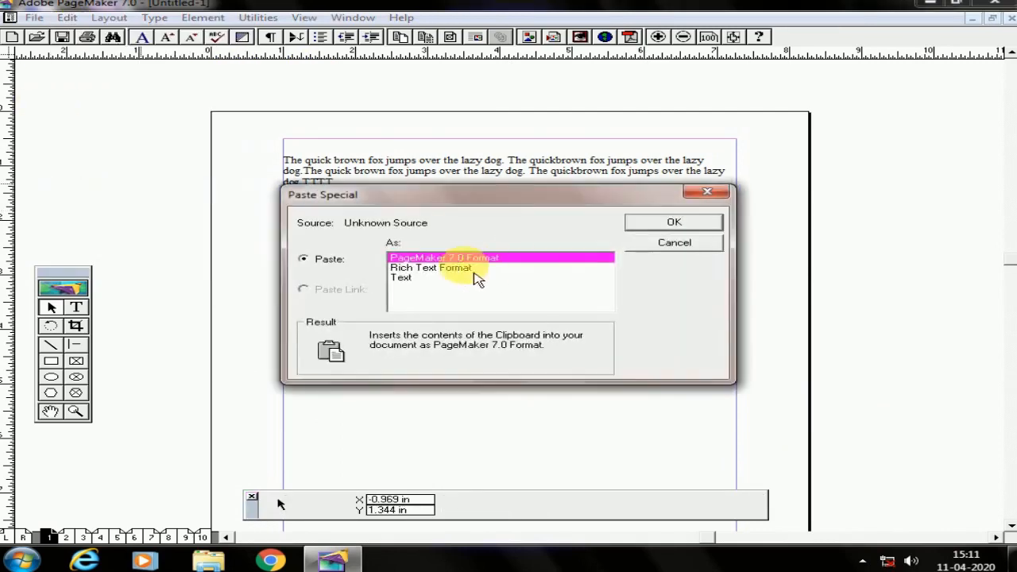
click(469, 268)
click(674, 222)
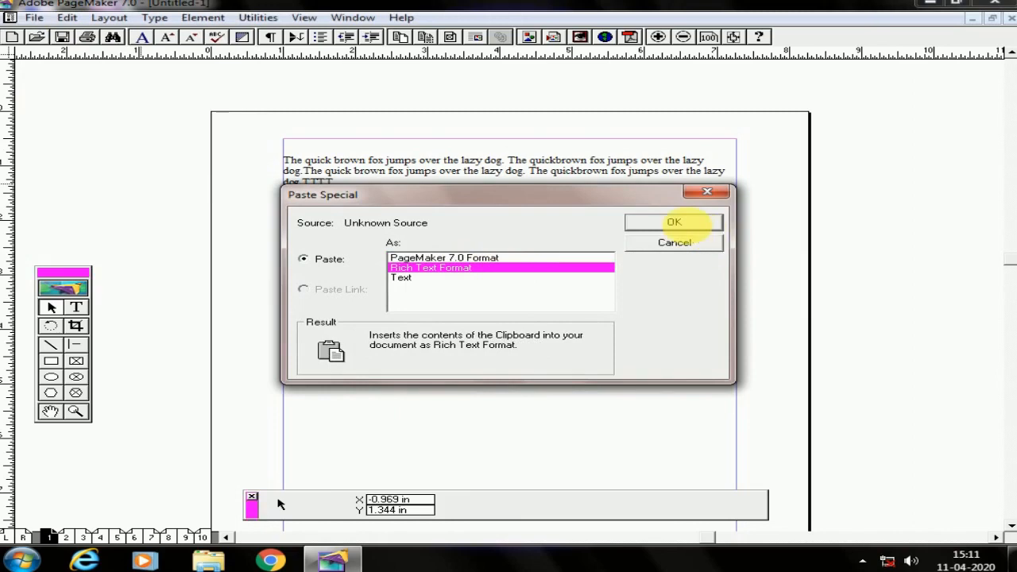
drag(350, 86, 362, 106)
key(Delete)
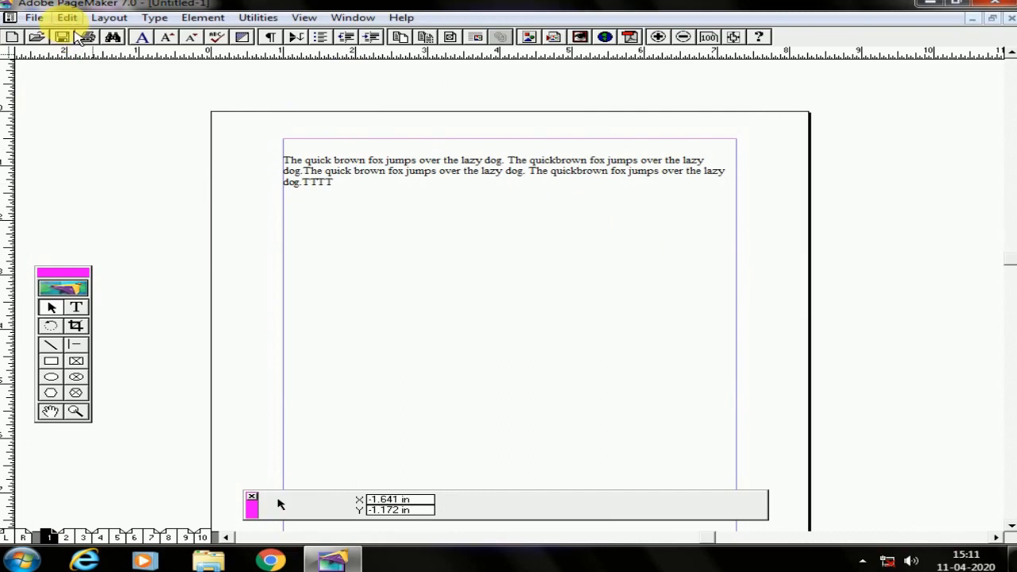
Step: Look through the object types offered by Insert Object without inserting one
click(67, 18)
click(154, 206)
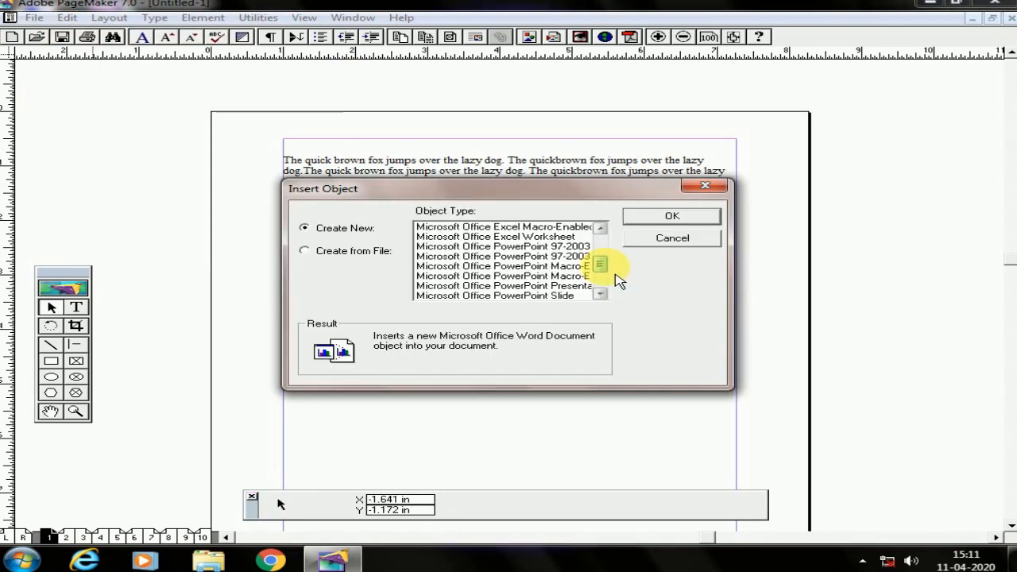
drag(614, 274, 614, 268)
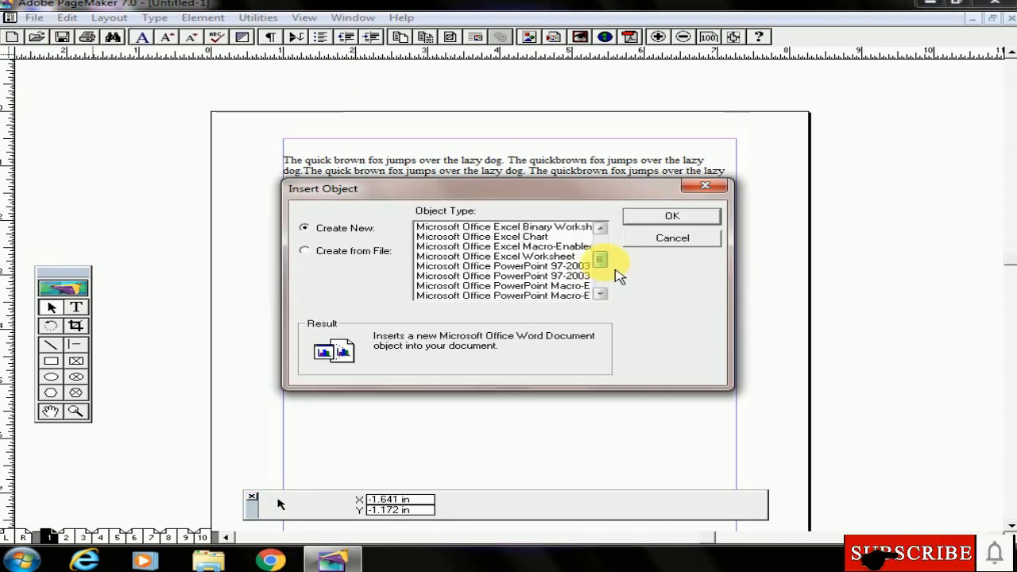
click(663, 237)
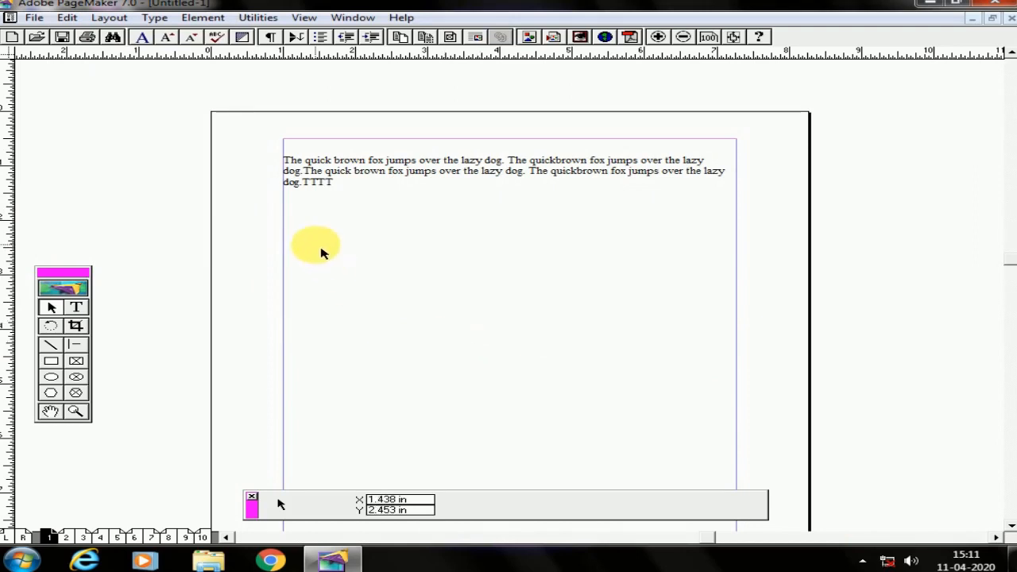
Step: Write a line of filler text in the story editor, place it below the paragraph and delete it
click(66, 17)
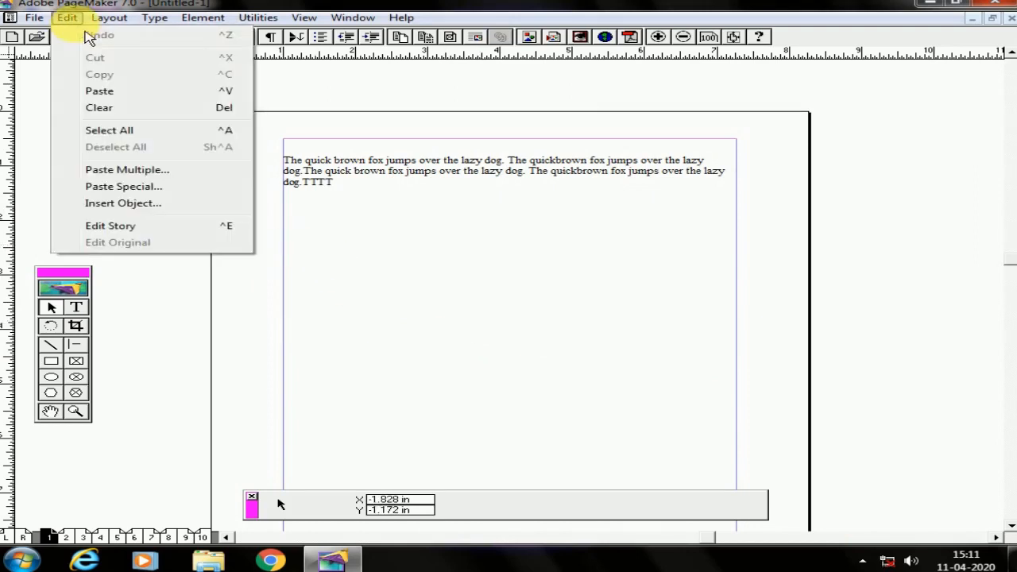
click(140, 225)
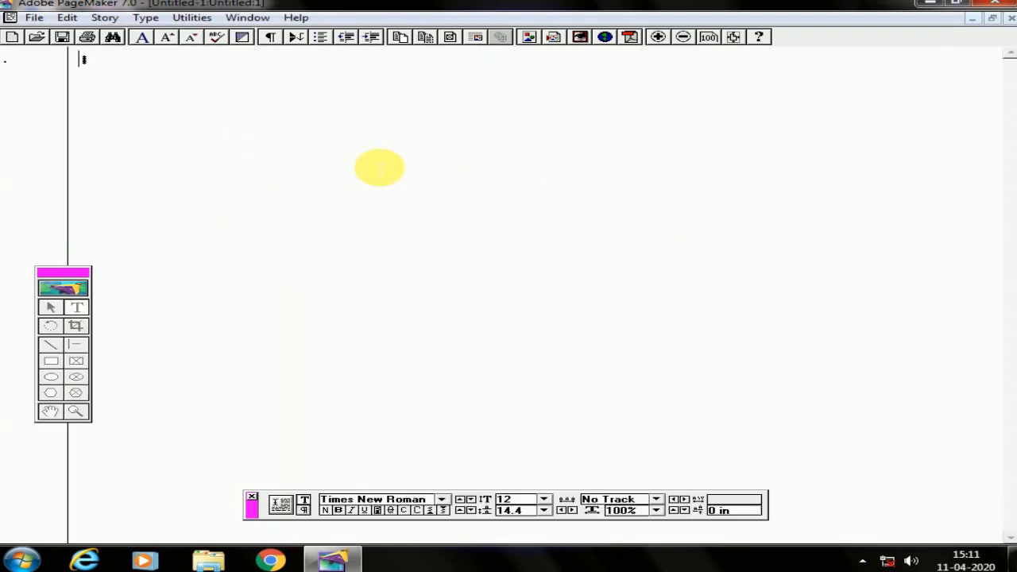
text(jklg;lkg;kljgkl;kg;lkg;kljgkl)
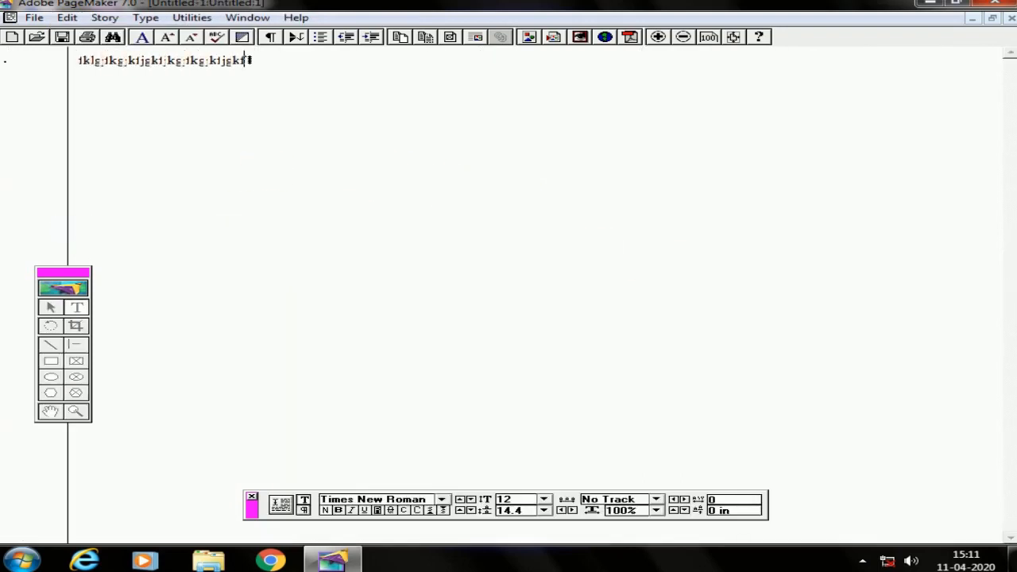
key(ctrl+e)
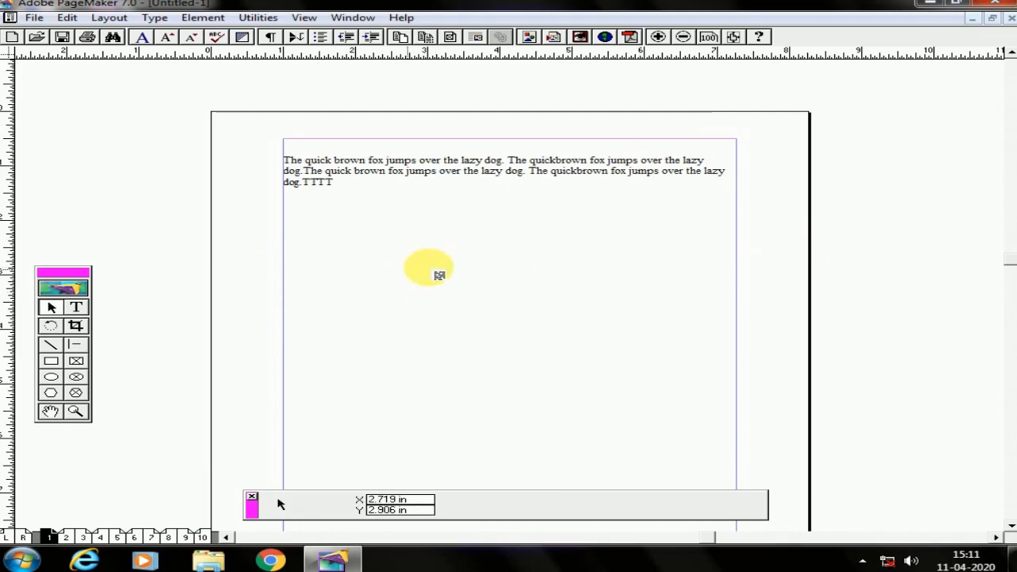
click(418, 270)
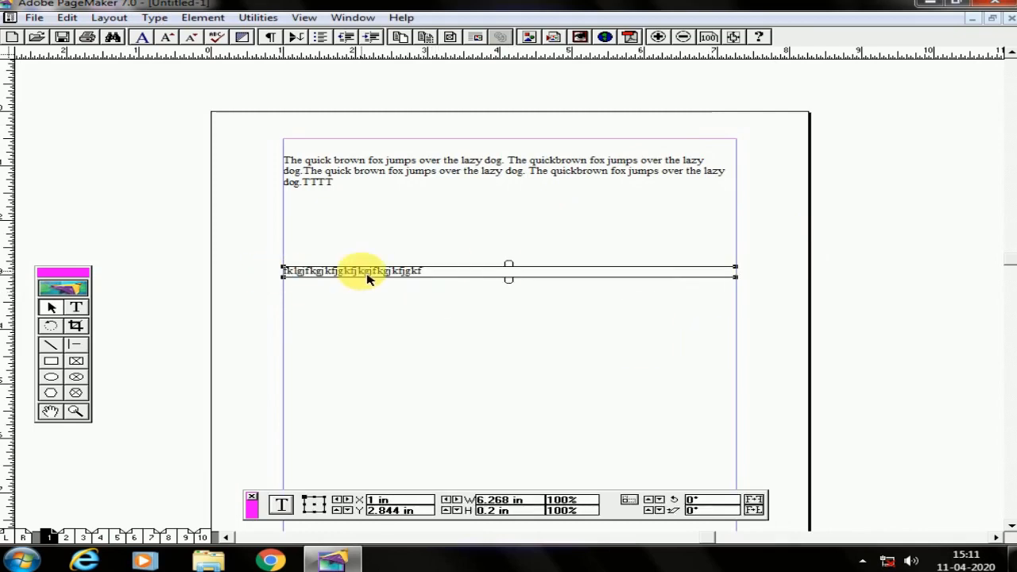
key(Delete)
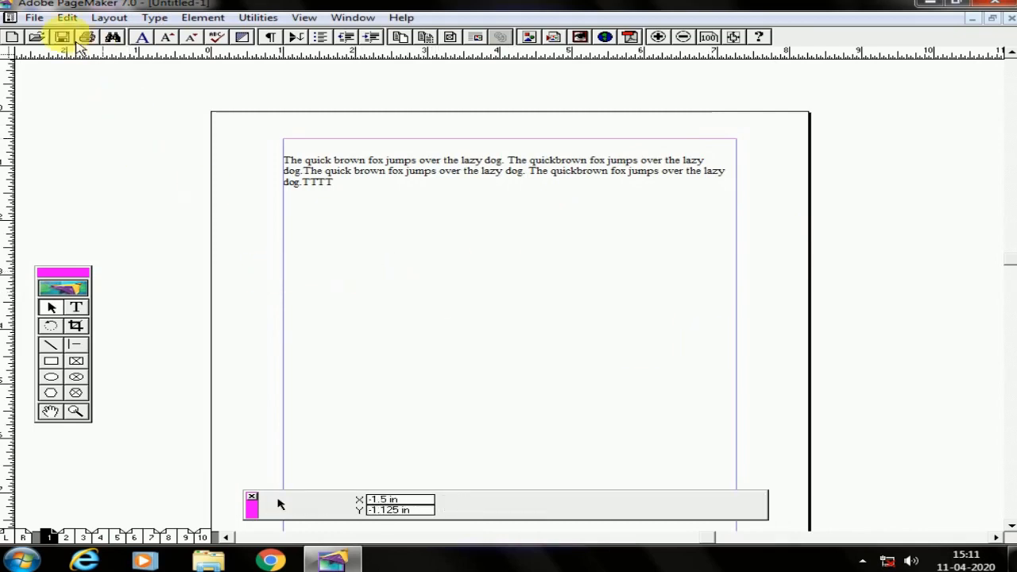
Step: Go to page 5 of the publication with Go to Page
click(68, 17)
click(68, 18)
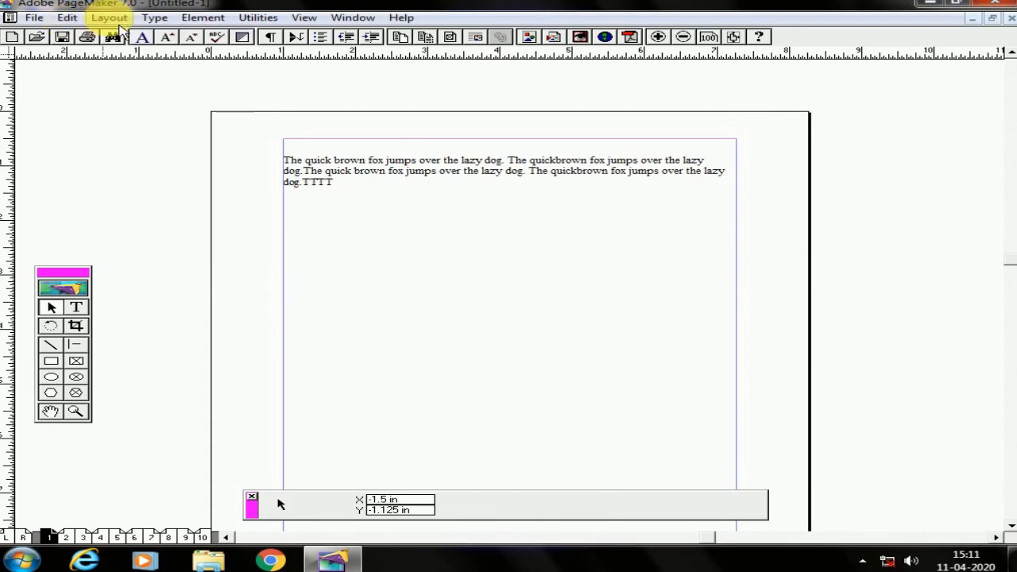
click(109, 18)
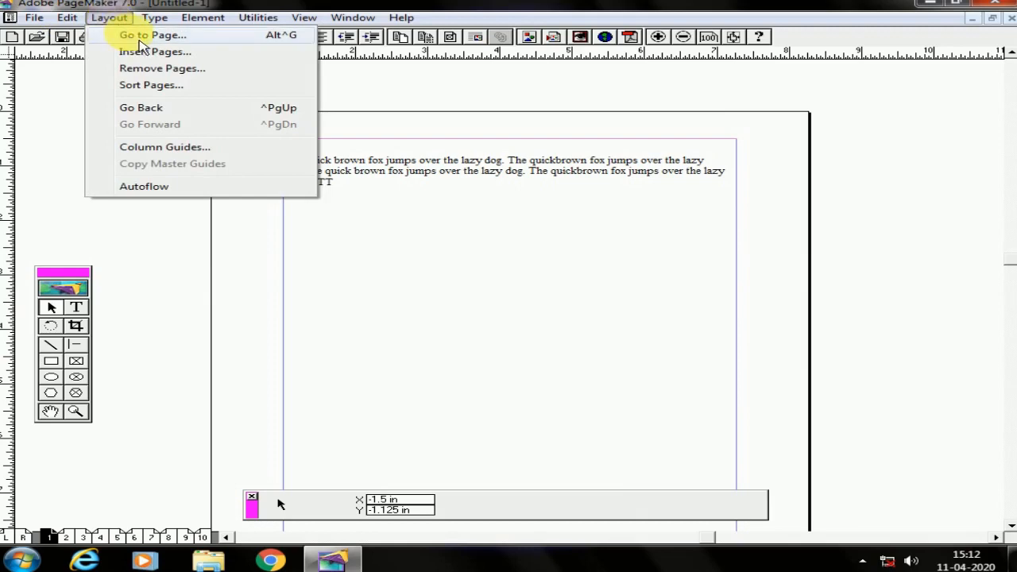
click(147, 36)
text(5)
click(636, 231)
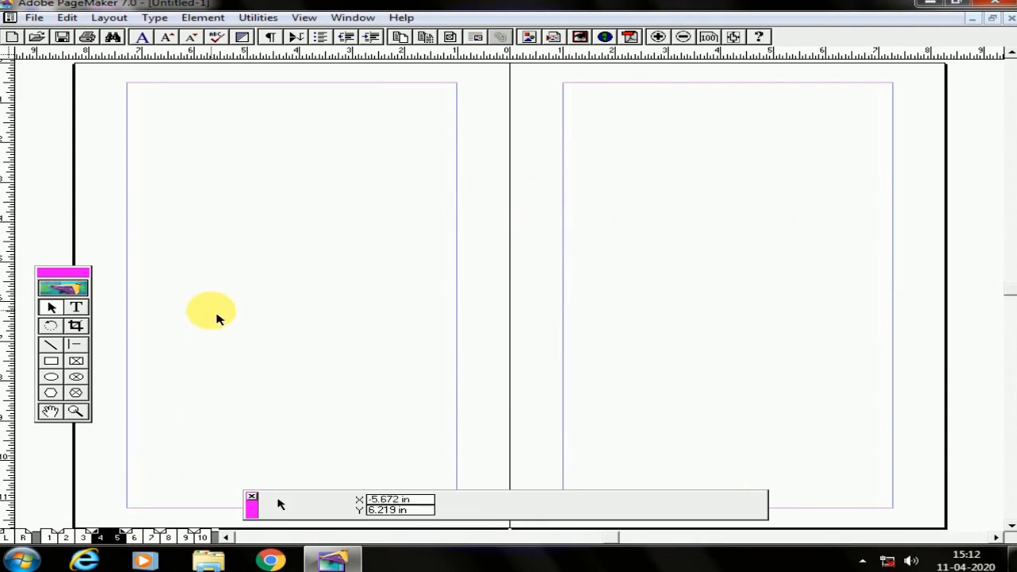
Step: Check the number of pages in Document Setup without changing any setting
click(34, 17)
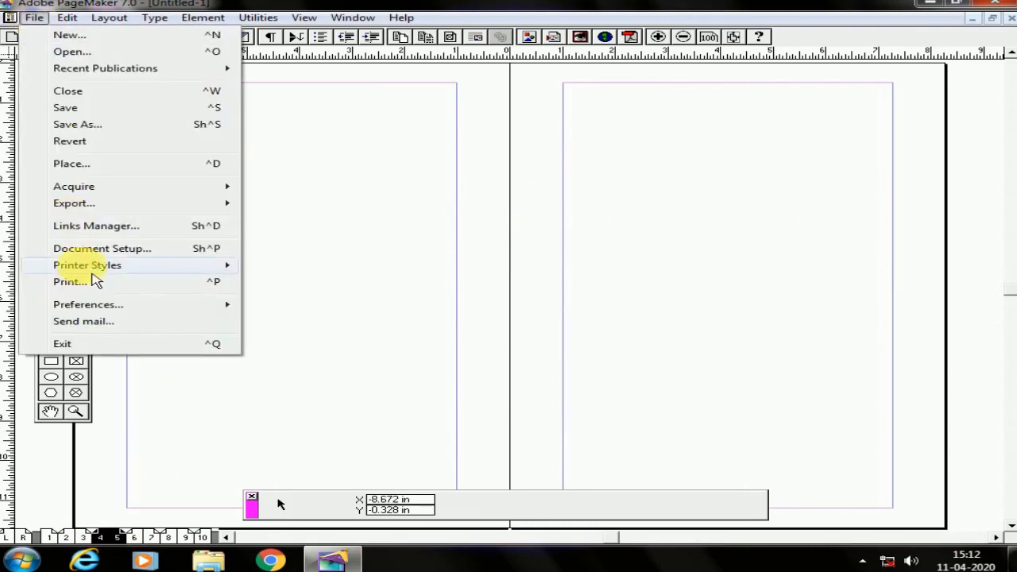
click(100, 250)
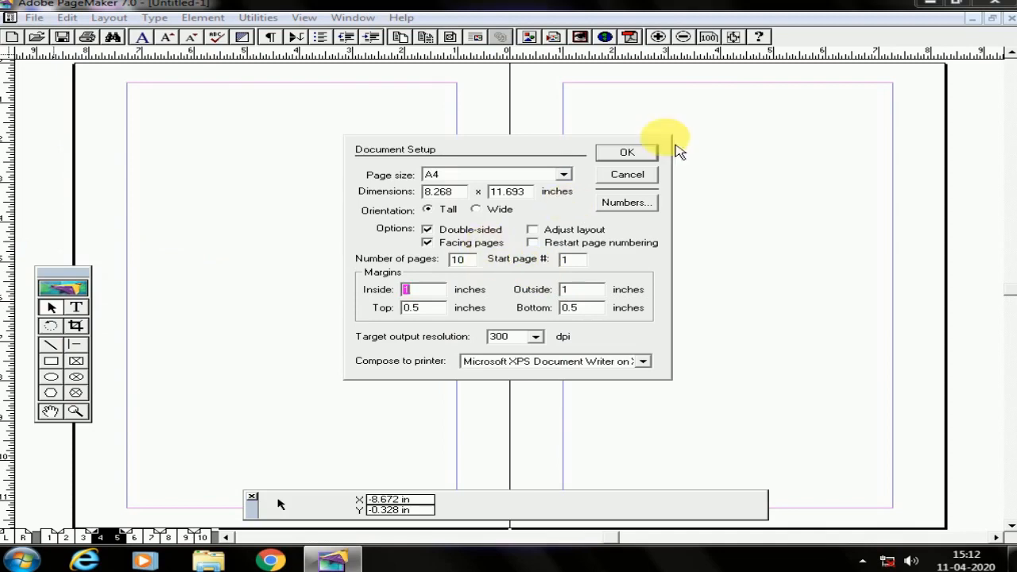
click(646, 185)
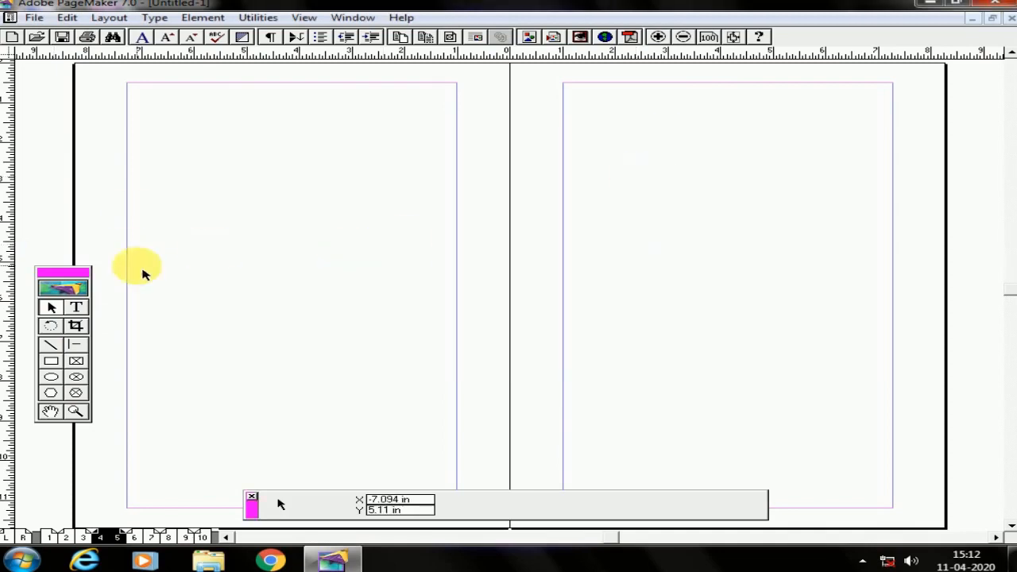
Step: Remove pages 9 through 10 together with their contents
click(108, 17)
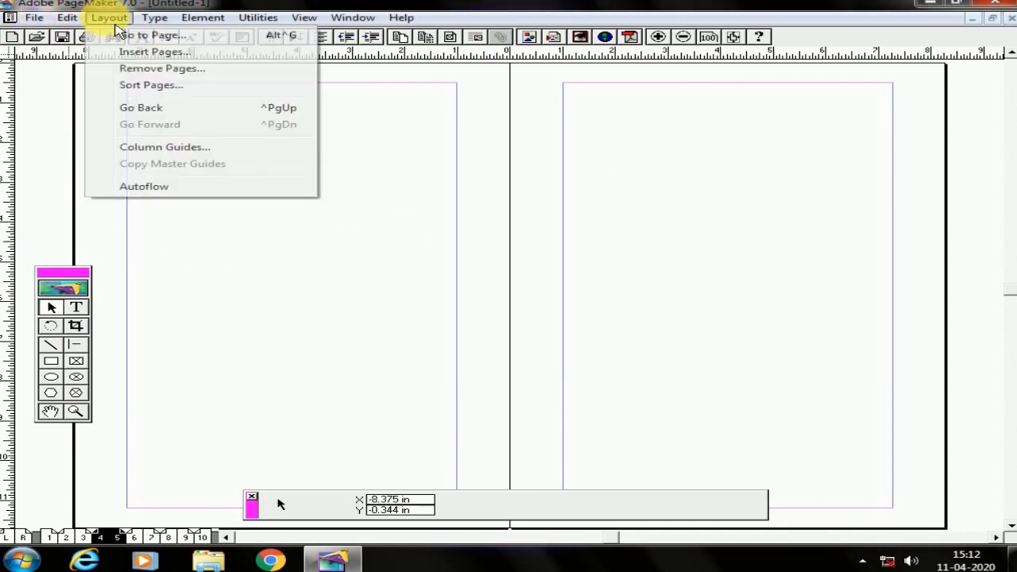
click(162, 69)
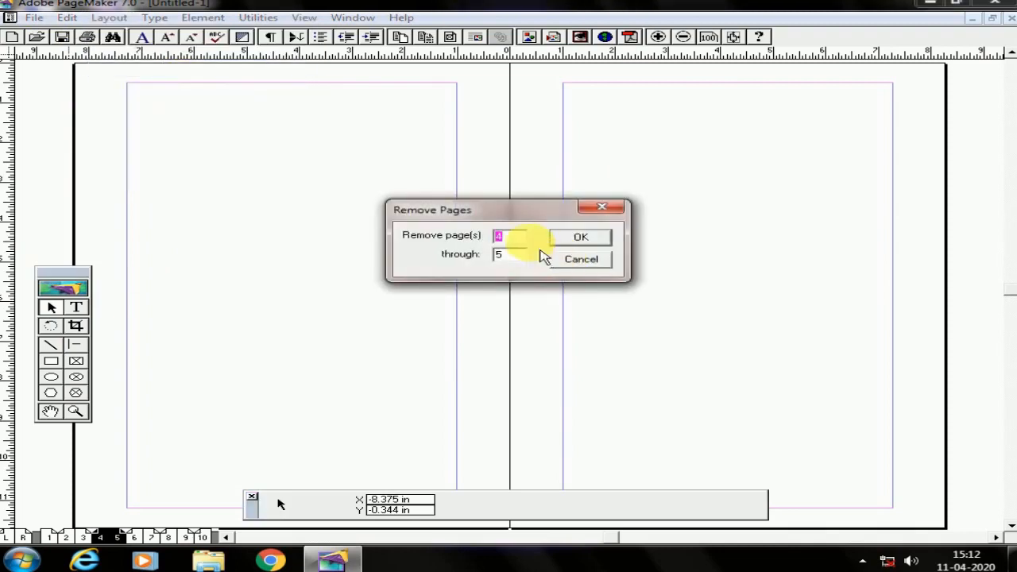
text(9)
key(Tab)
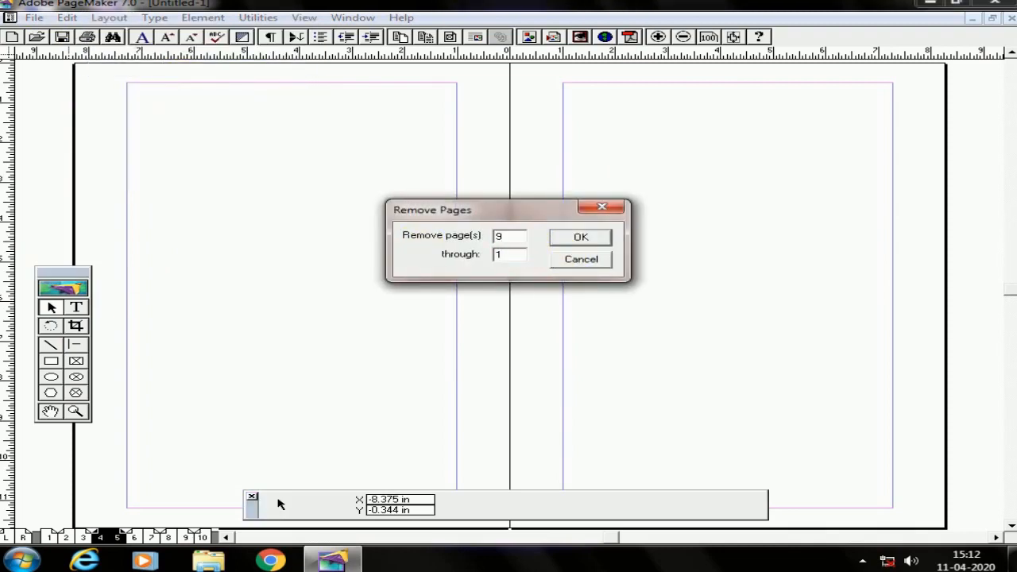
click(581, 237)
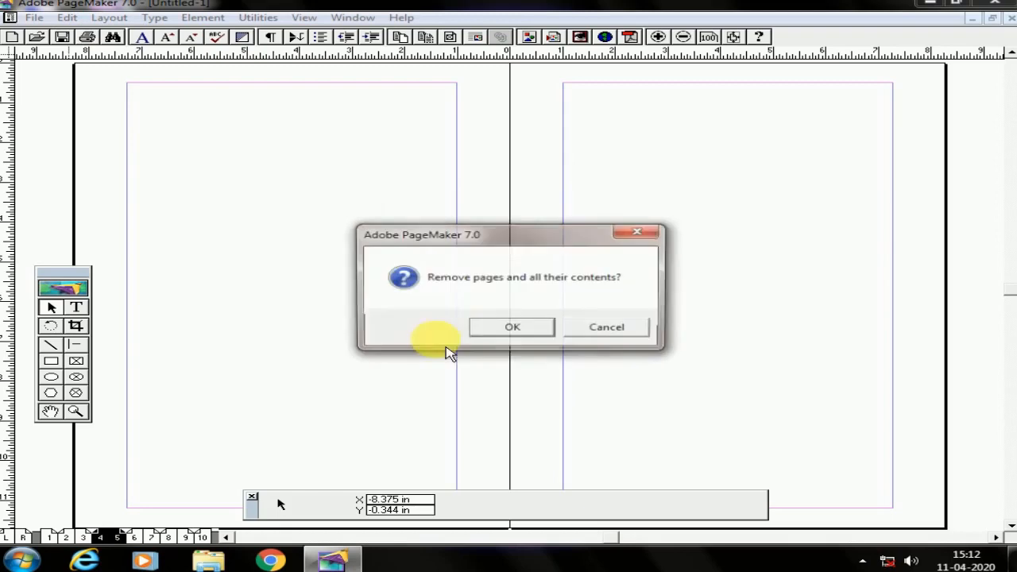
click(515, 336)
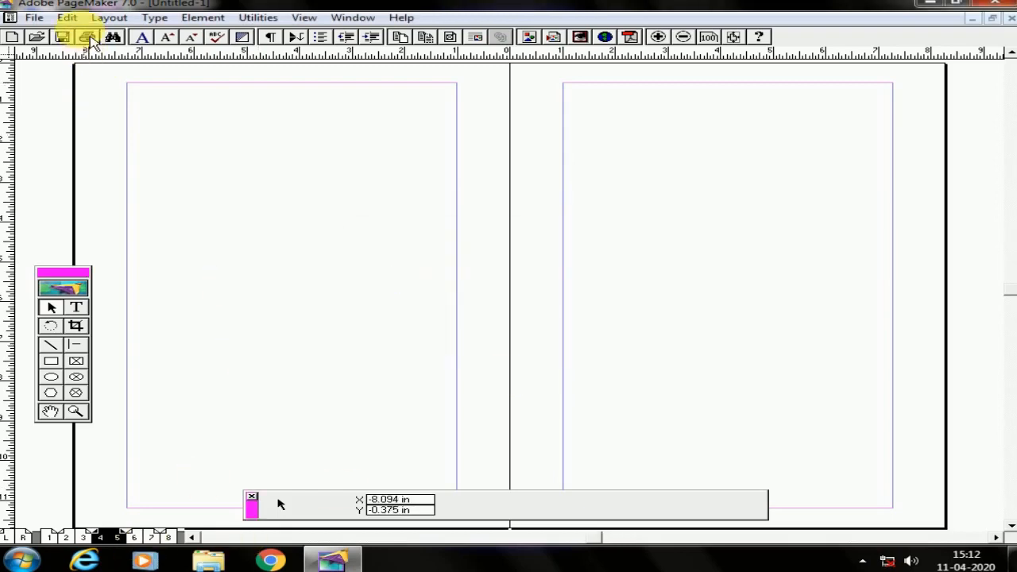
Step: Examine the page thumbnails in Sort Pages and close the window without reordering
click(109, 18)
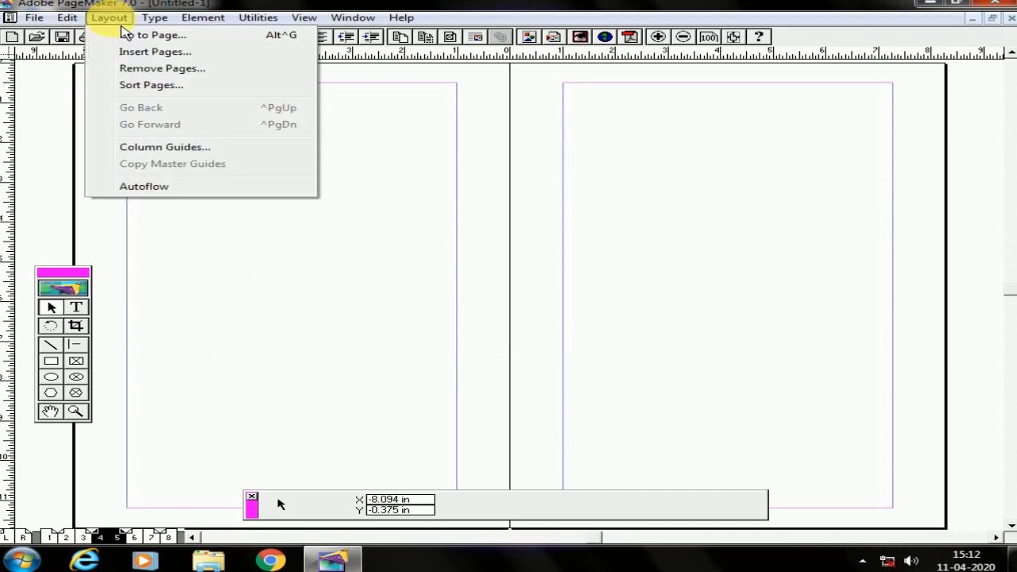
click(205, 85)
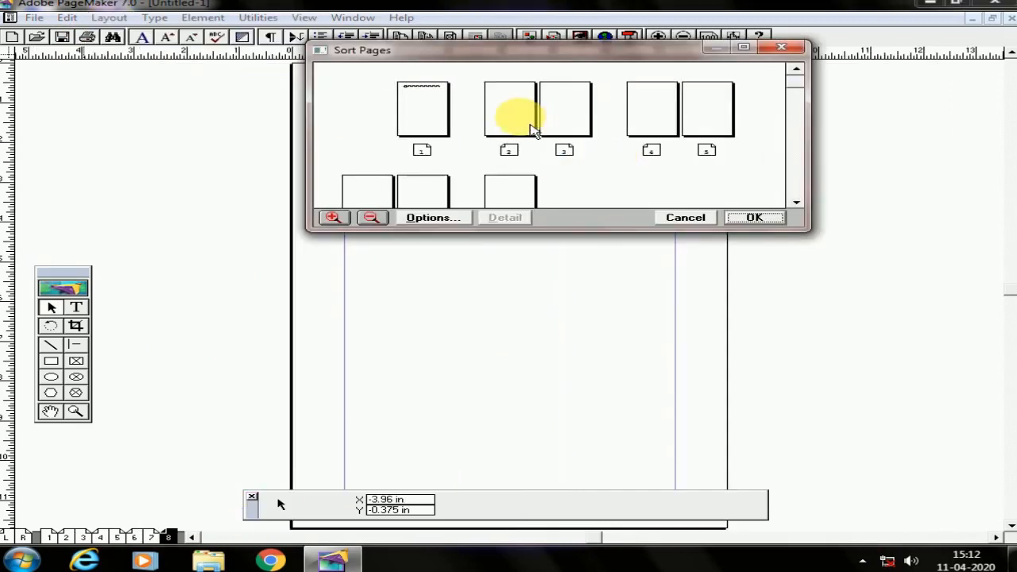
click(533, 130)
click(779, 46)
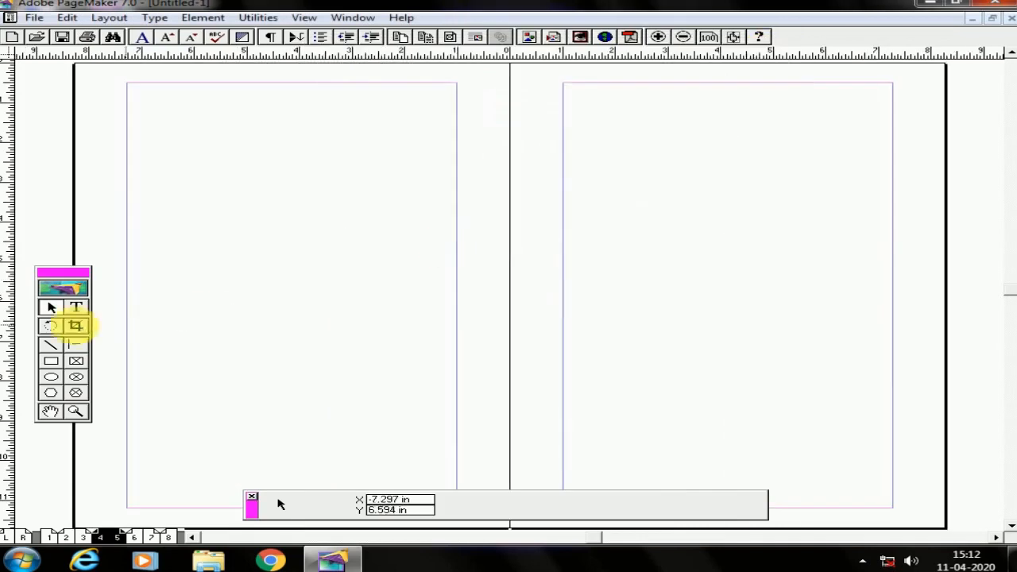
Step: Add the text "cxcxcxc" near the top of page 2 and "cxcxcxcxcxcx" on page 3
click(77, 309)
click(74, 537)
click(218, 114)
text(cxcxcxc)
click(581, 222)
text(cxcxcxcxcxcx)
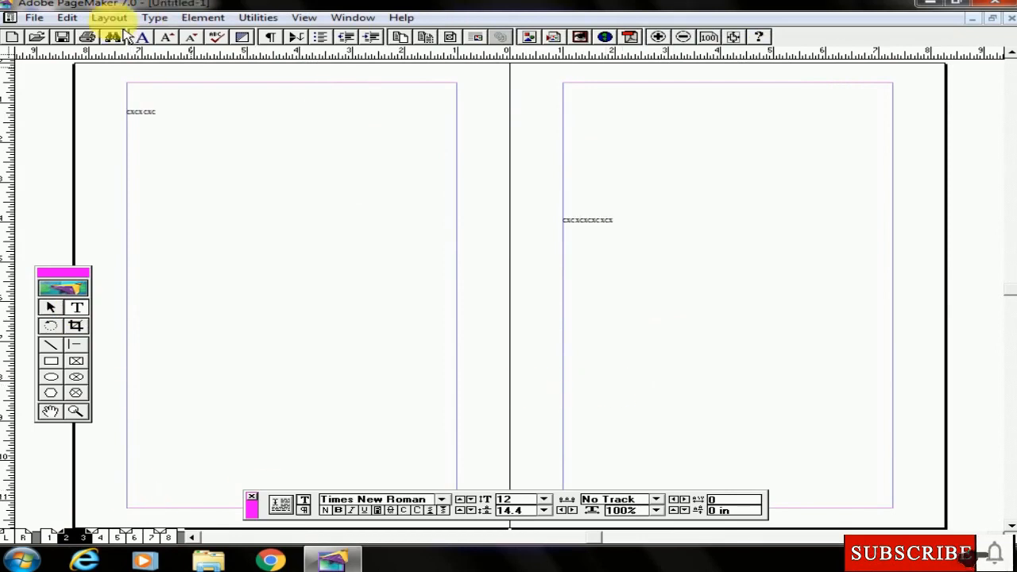
Step: Use Sort Pages to move the spread of pages 2 and 3 behind pages 4 and 5, and return to page 1
click(108, 19)
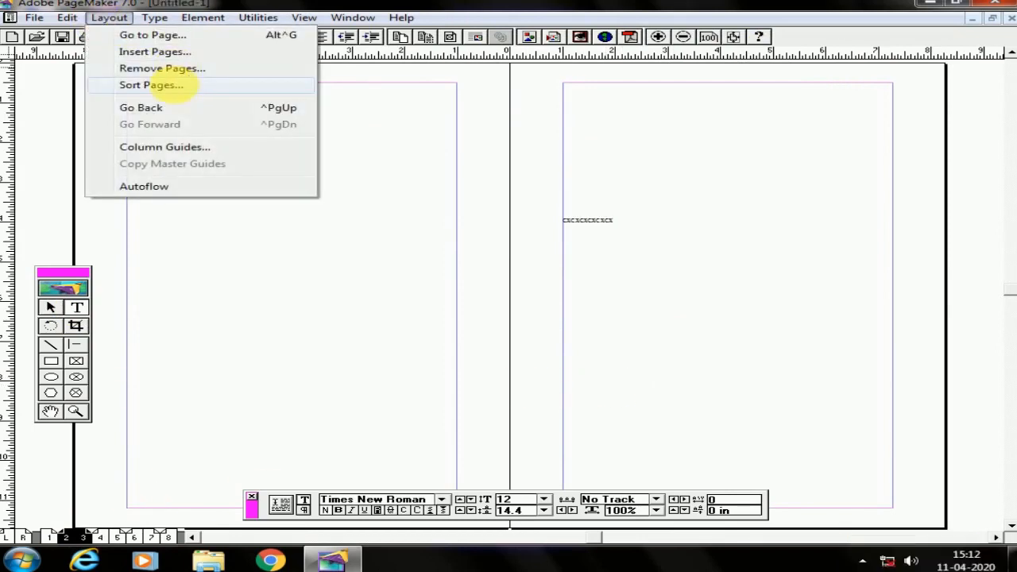
click(193, 84)
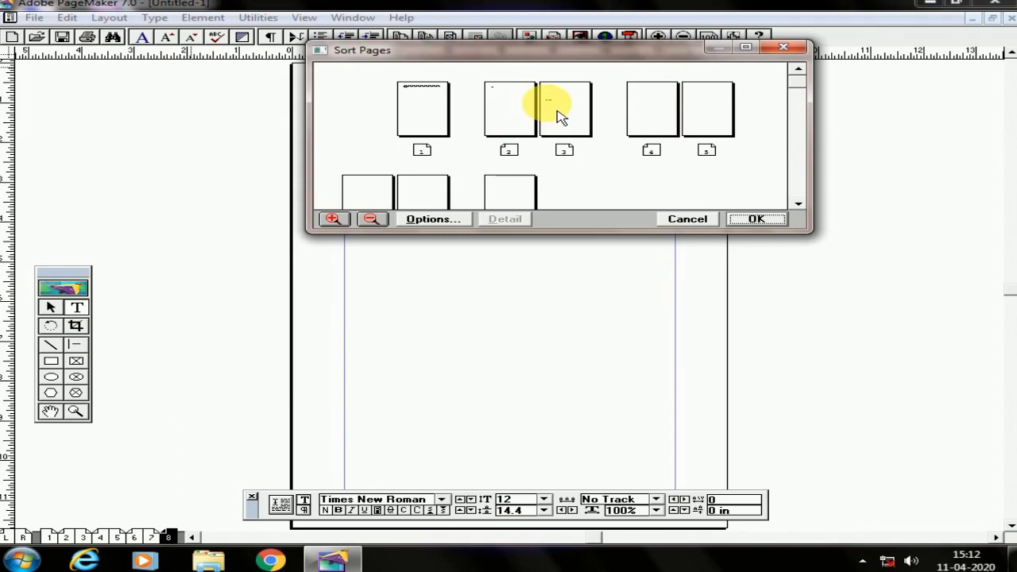
drag(560, 50, 527, 130)
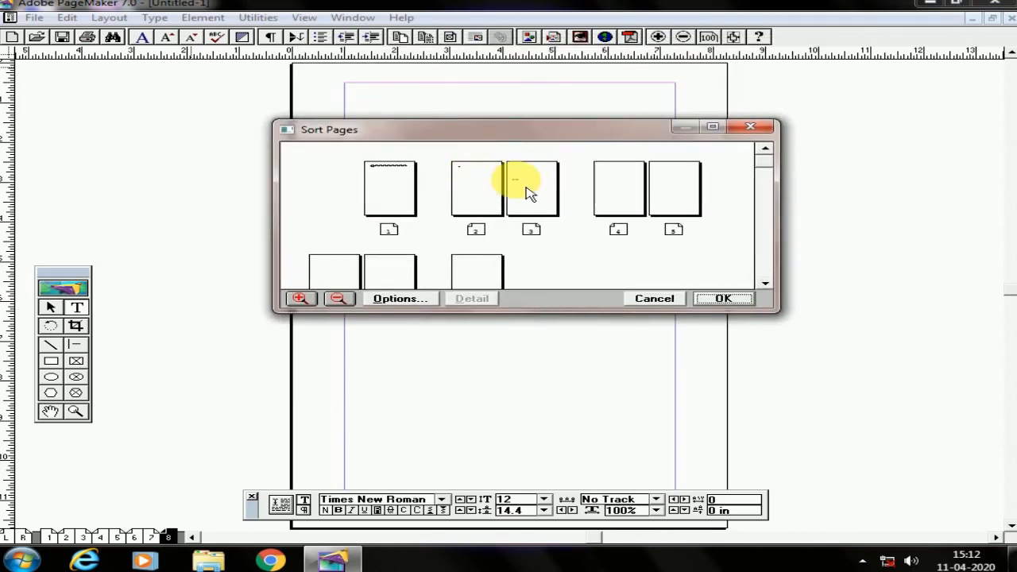
click(493, 205)
drag(487, 203, 707, 207)
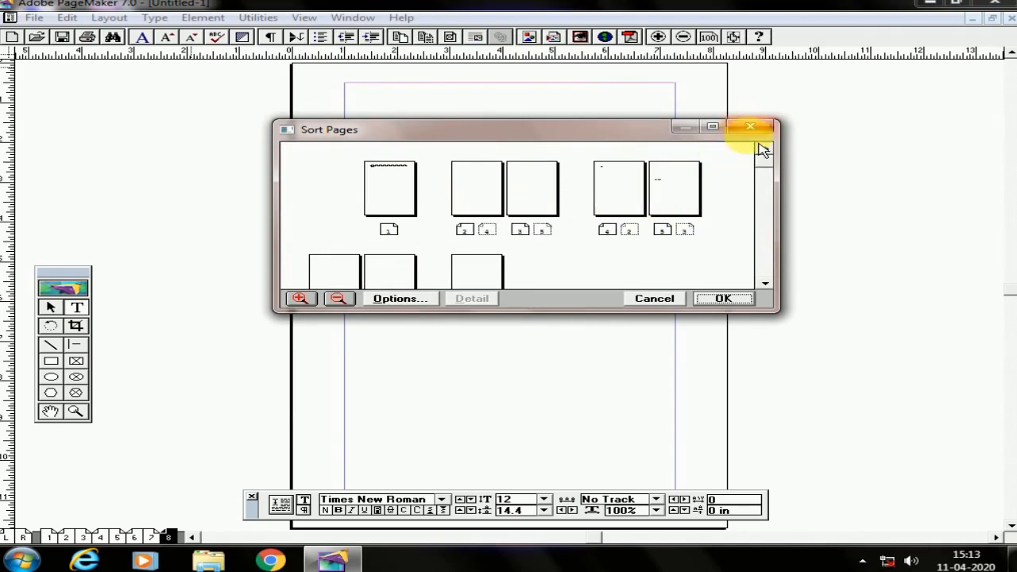
click(723, 299)
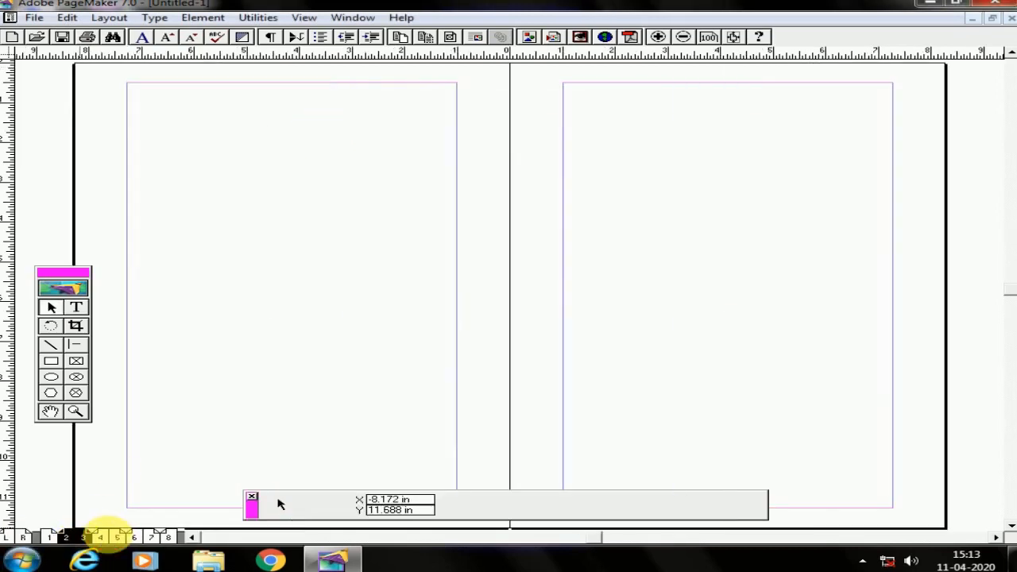
click(49, 537)
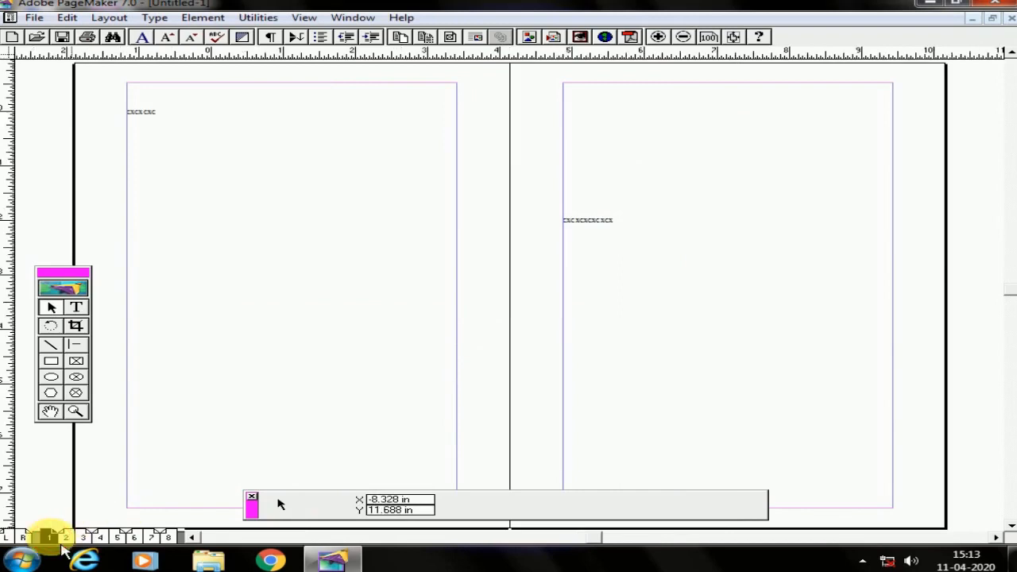
Step: Divide page 1 into five columns using Column Guides
click(109, 17)
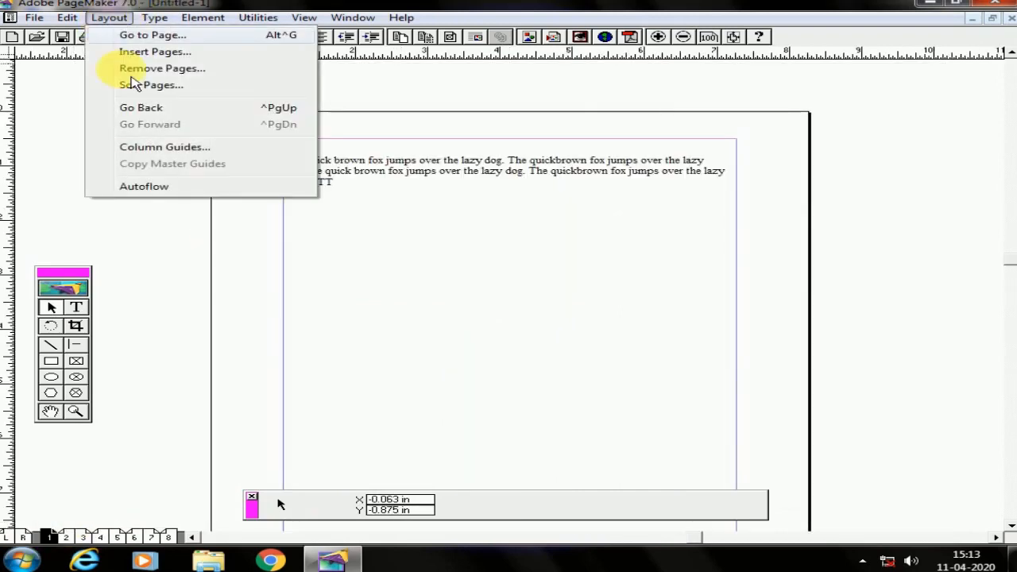
click(169, 149)
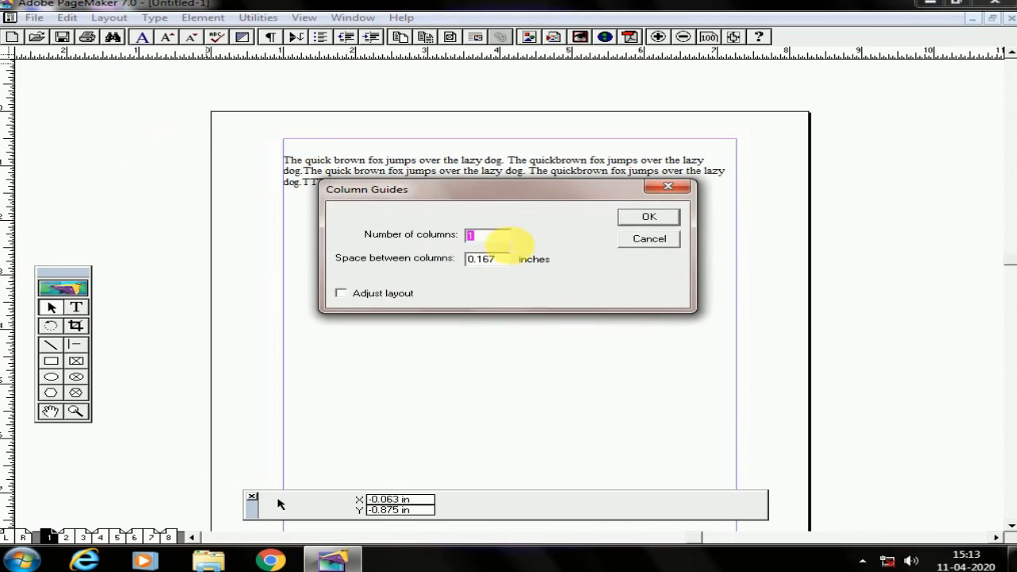
click(661, 219)
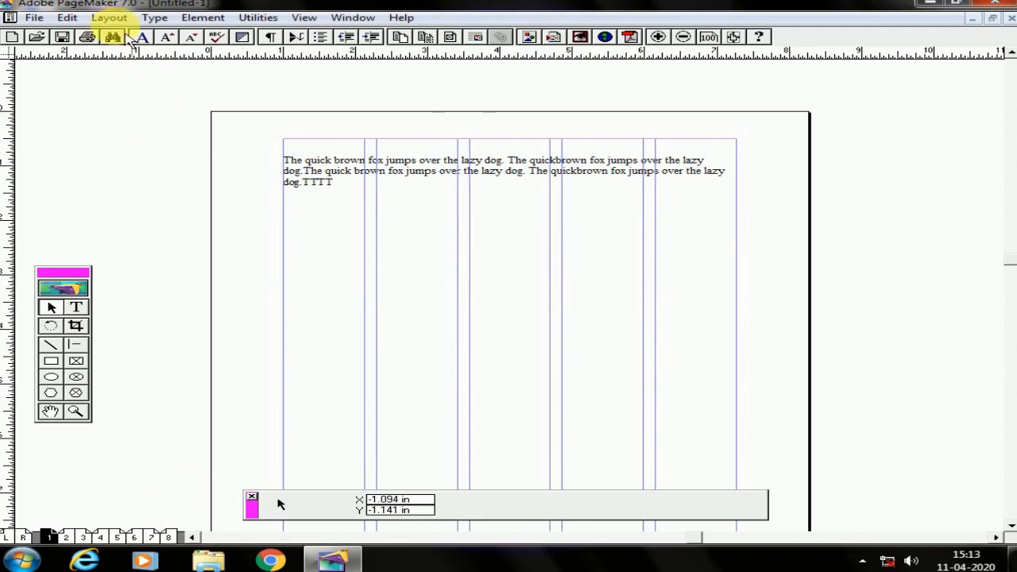
Step: Set the Column Guides on page 1 back to a single column
click(109, 18)
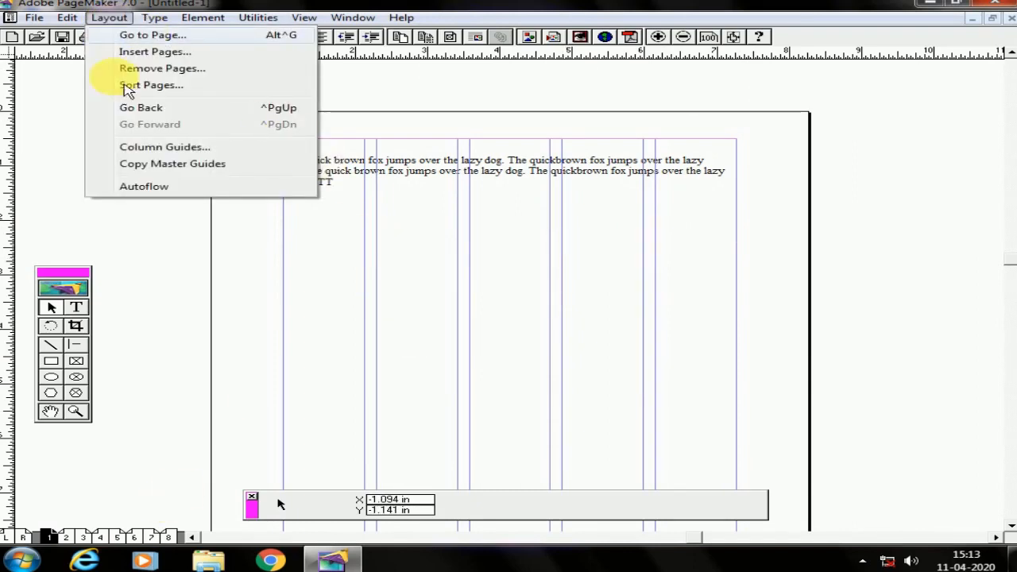
click(159, 151)
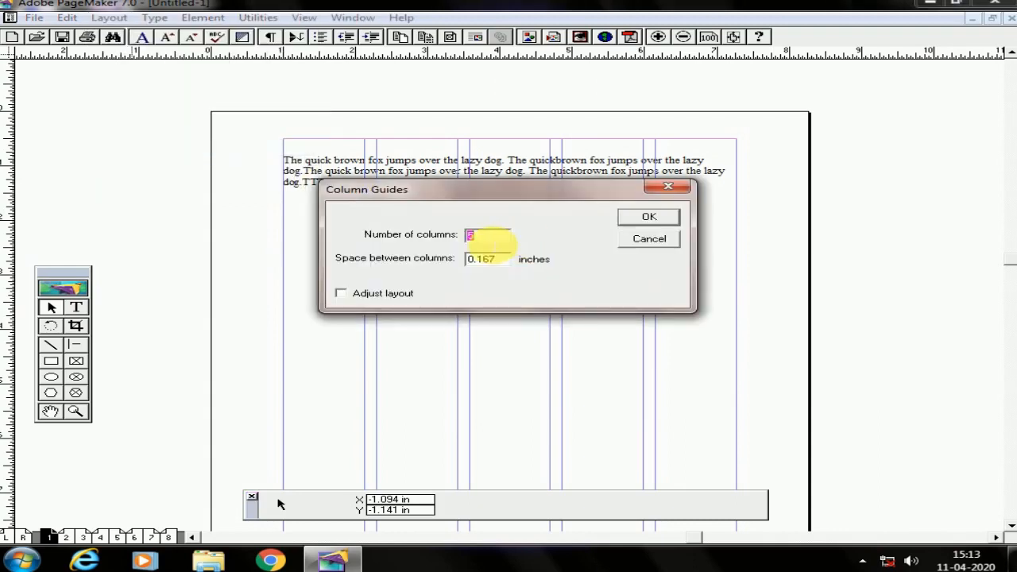
click(666, 223)
Step: Change the font of the opening words "The quick brown fox jumps ov" on page 1 to Arial
click(155, 18)
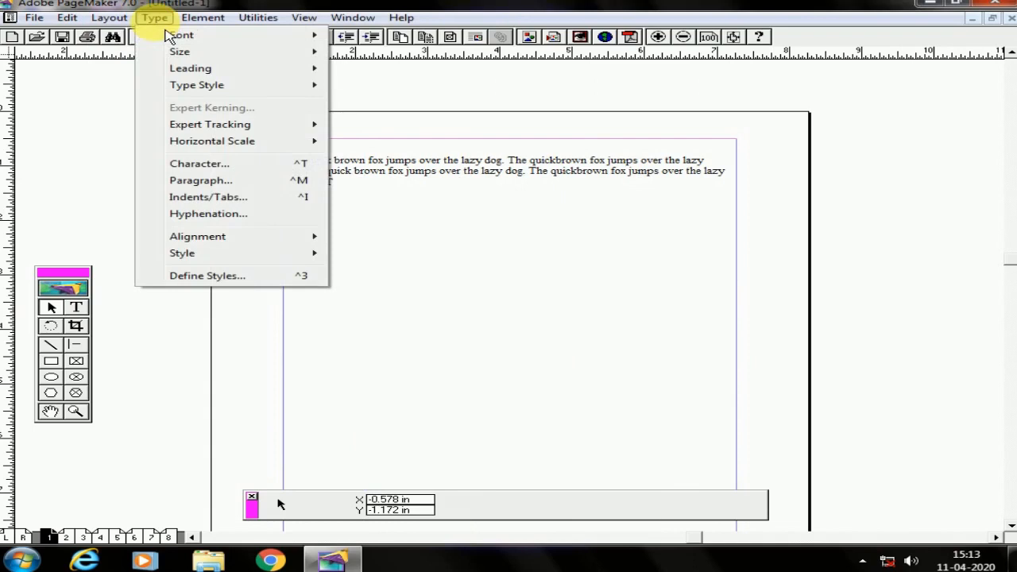
click(559, 204)
click(75, 307)
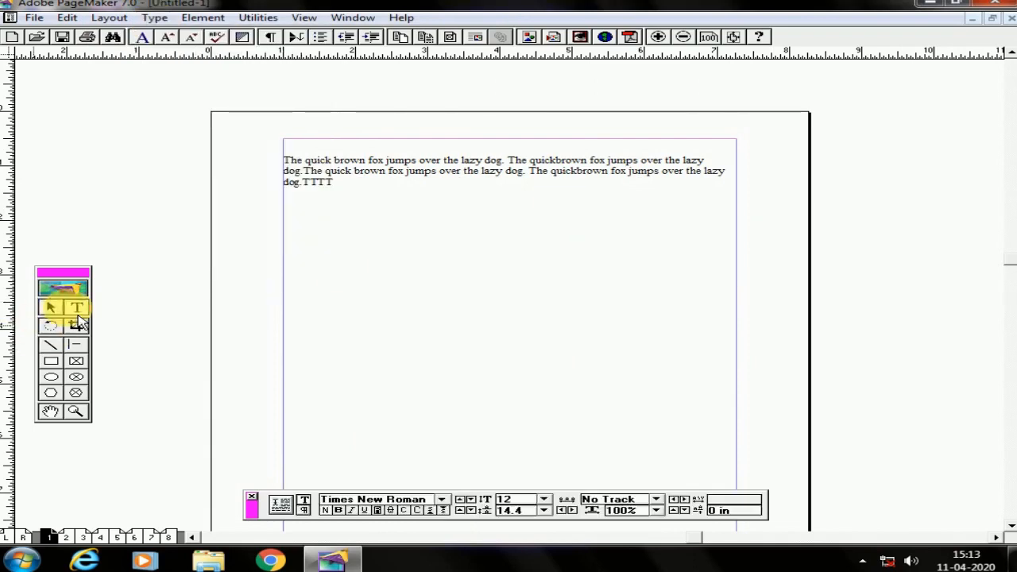
drag(286, 161, 430, 159)
click(155, 17)
mouse_move(190, 36)
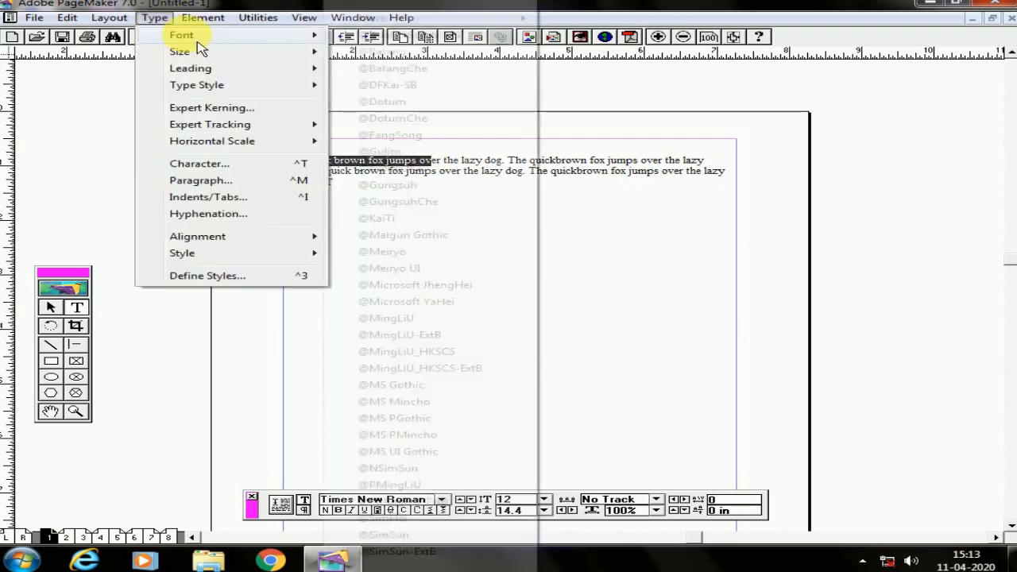
mouse_move(521, 18)
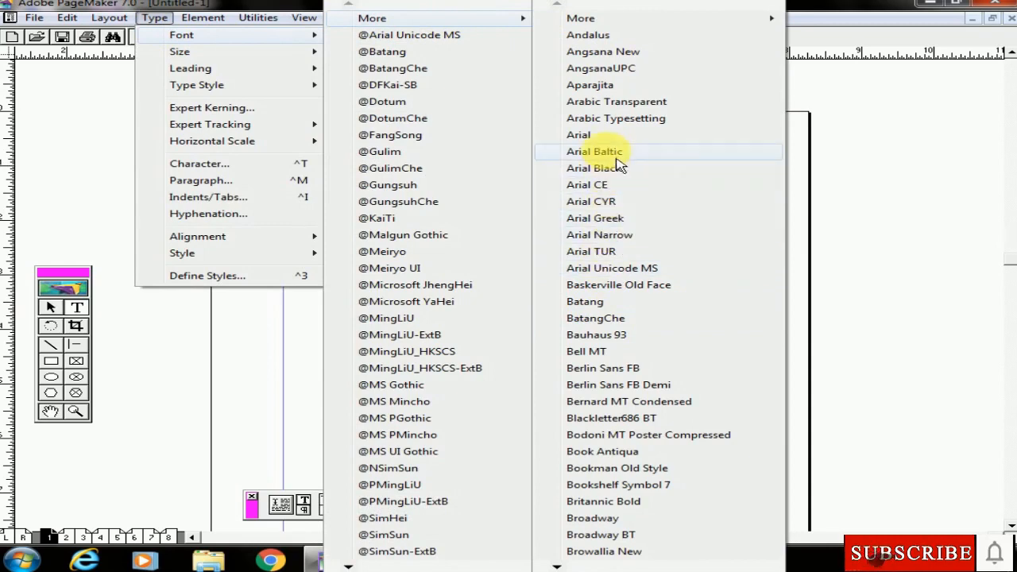
click(588, 135)
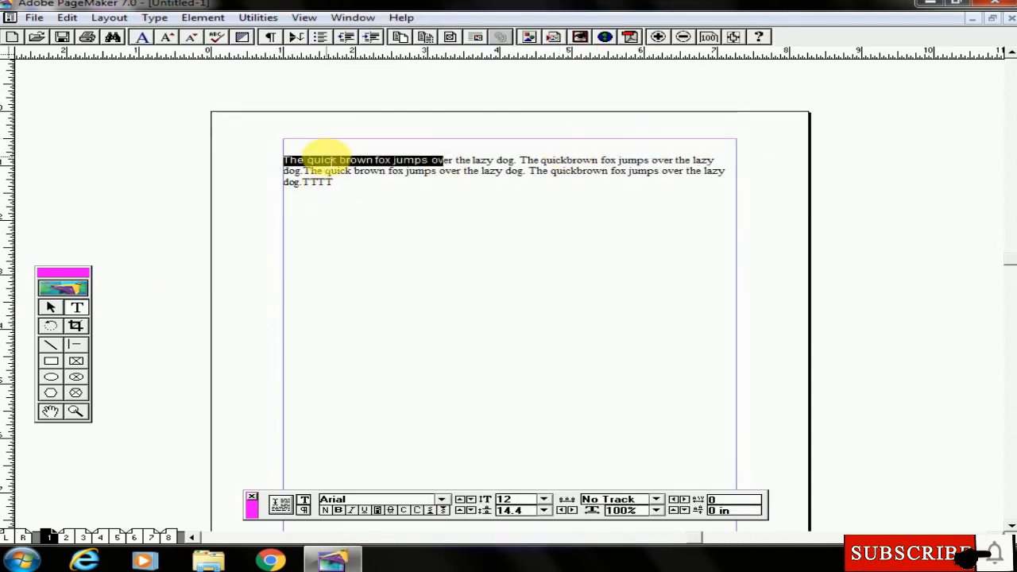
Step: Set the size of the selected opening words to 30 points
click(155, 17)
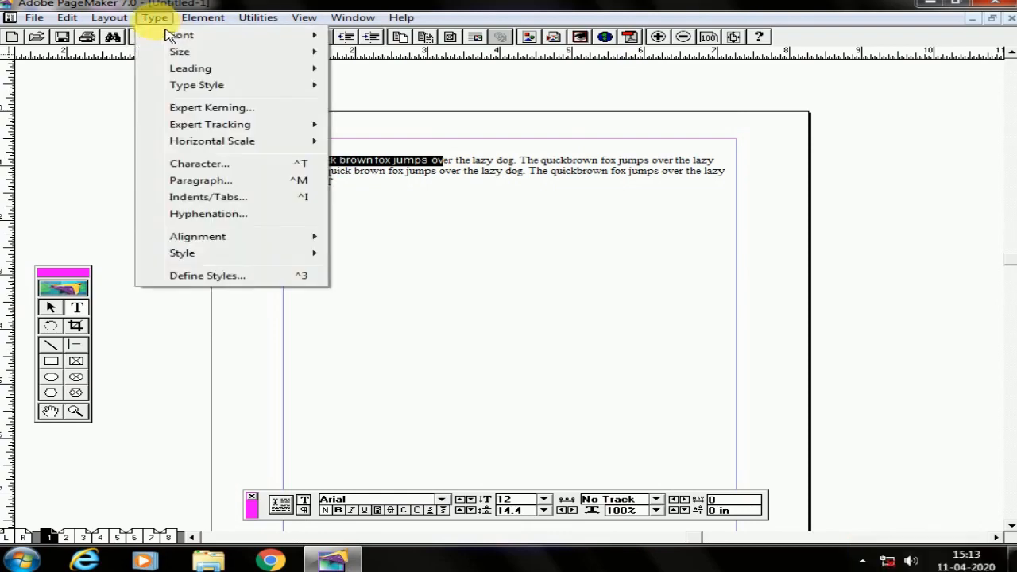
mouse_move(192, 56)
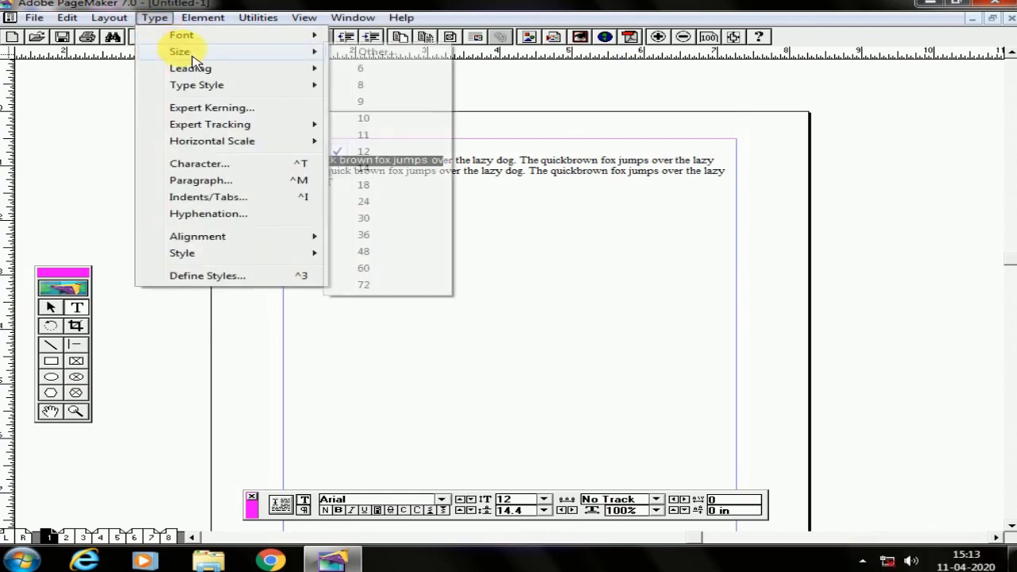
click(387, 219)
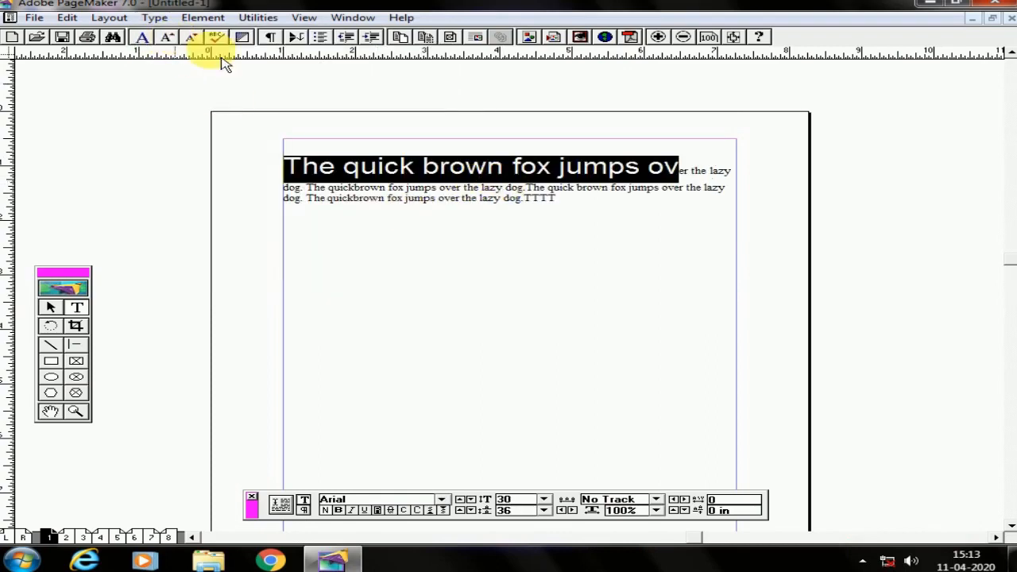
Step: Set the leading of the entire sample text on page 1 to 45
click(155, 18)
mouse_move(208, 75)
click(681, 265)
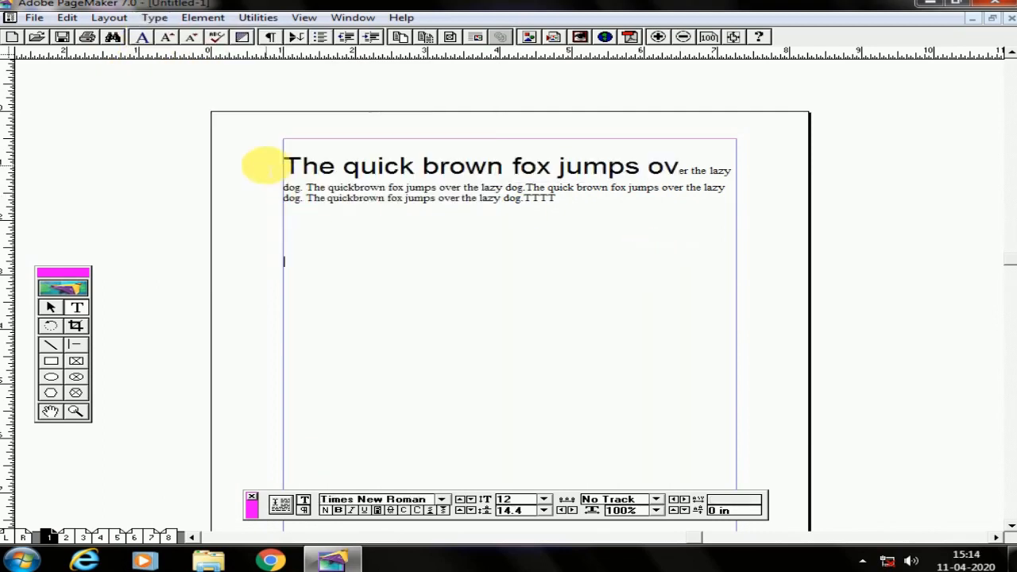
drag(284, 167, 573, 226)
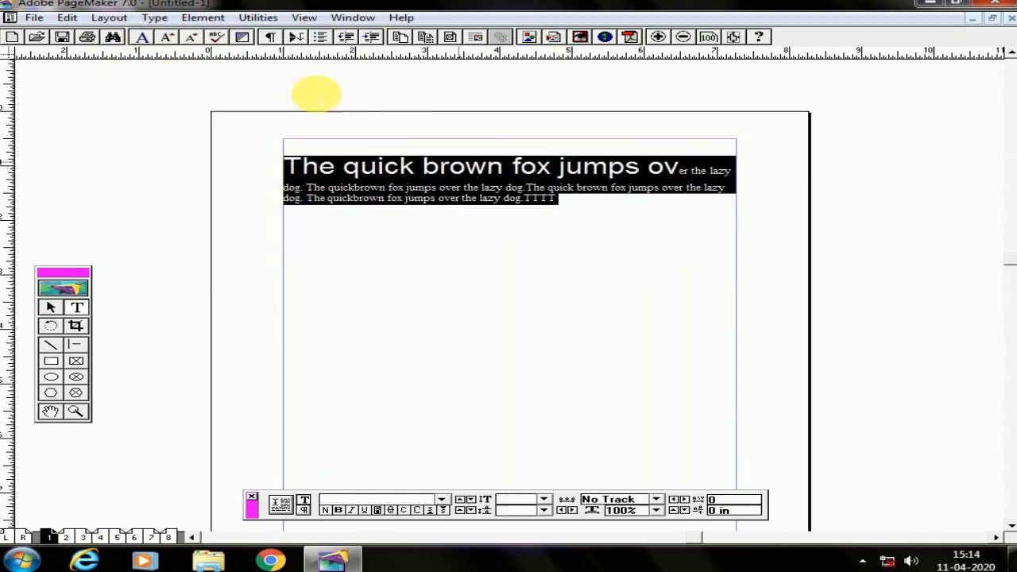
click(154, 17)
mouse_move(195, 71)
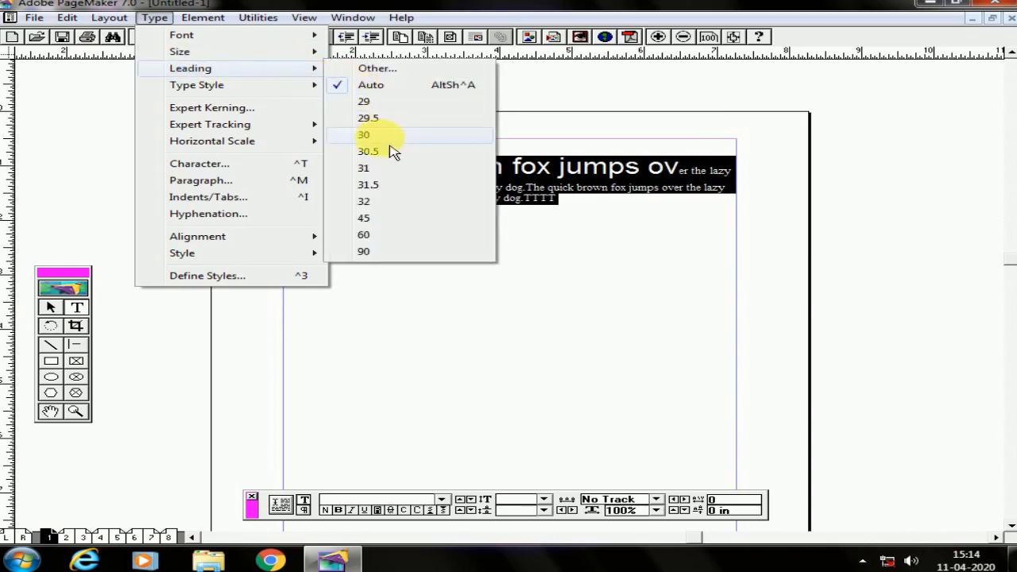
click(367, 218)
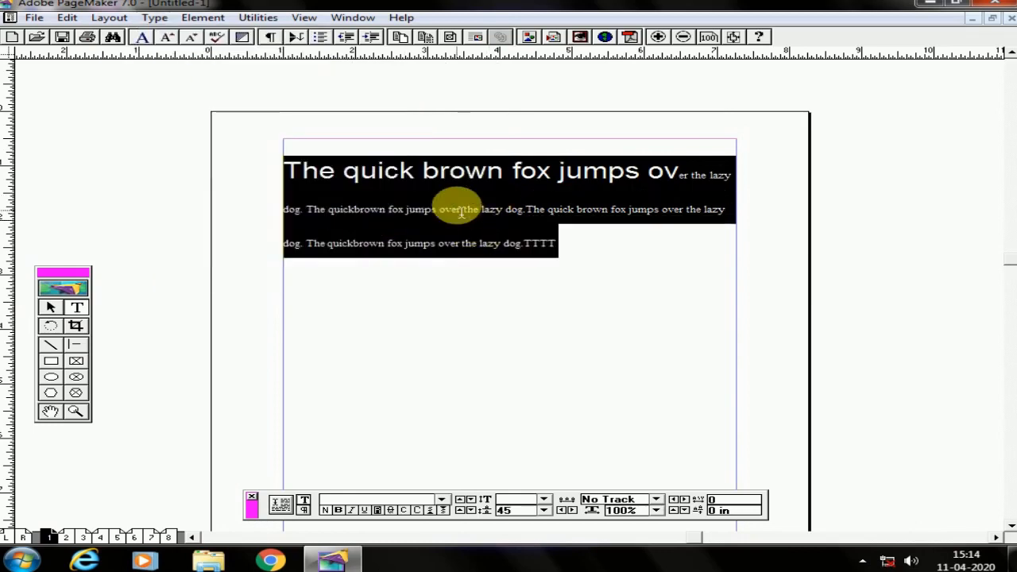
Step: Try to apply Expert Kerning to the whole text with the kern strength loosened to nearly zero
click(154, 17)
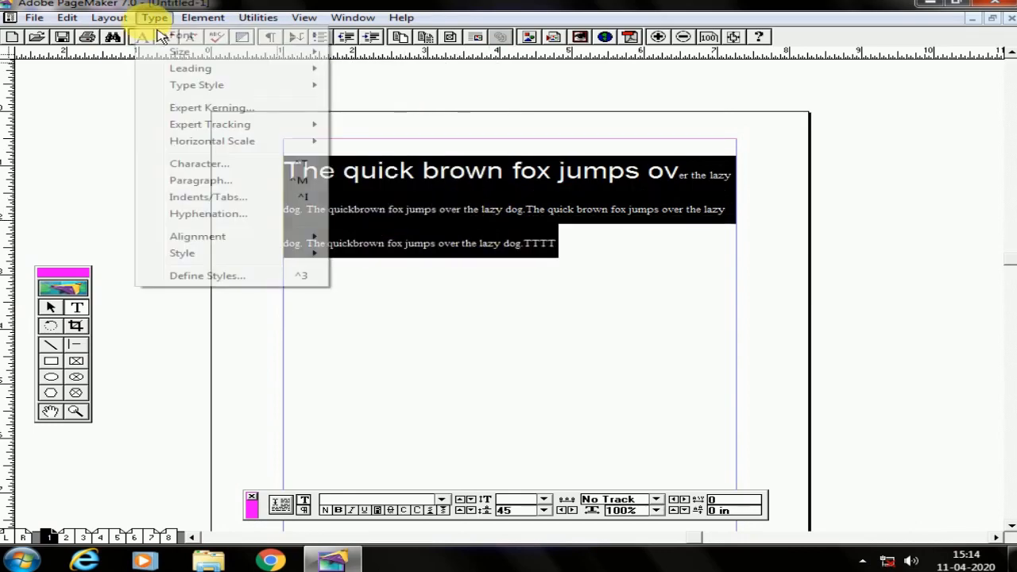
mouse_move(220, 83)
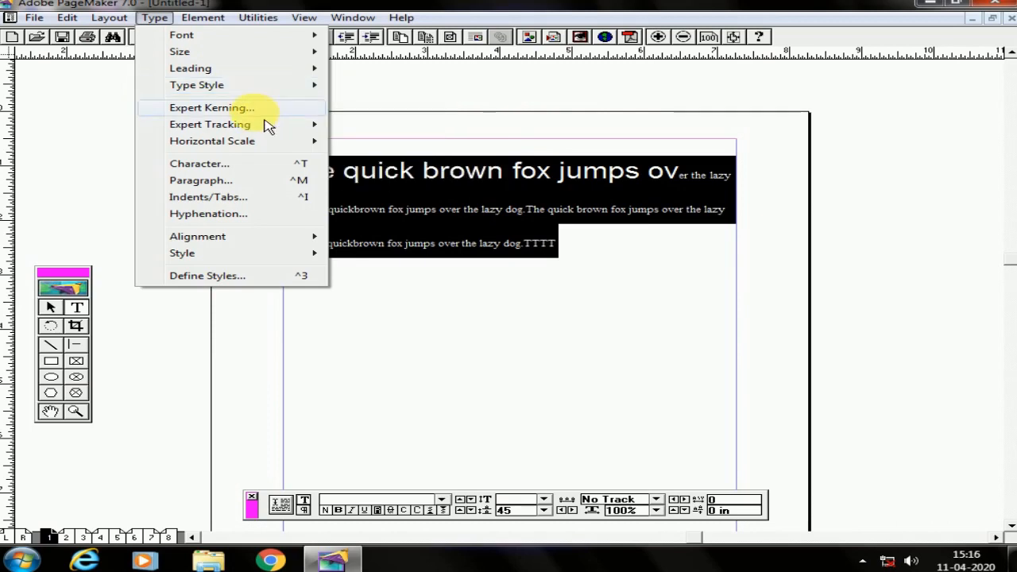
click(239, 109)
drag(548, 199, 561, 310)
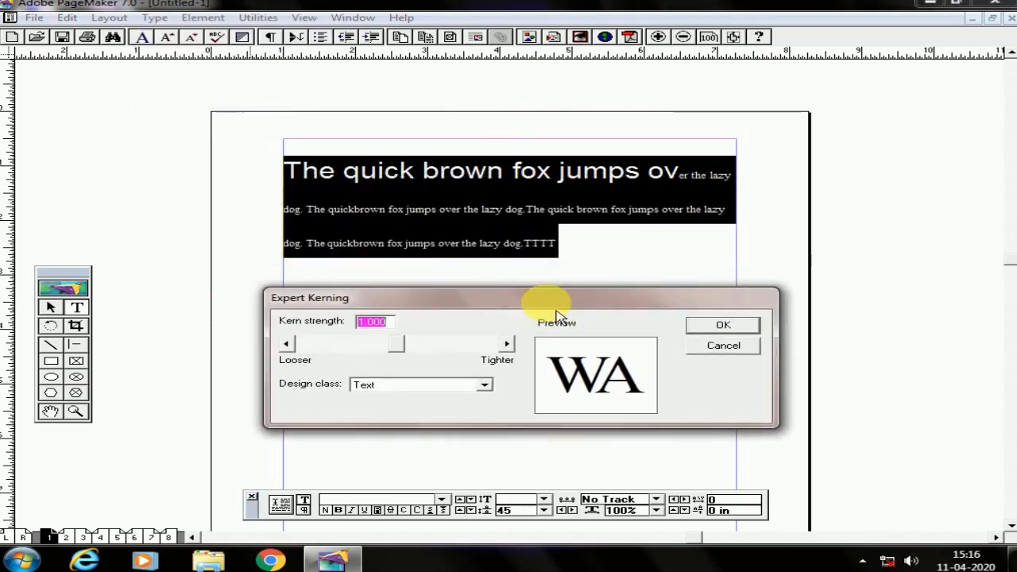
drag(397, 343, 306, 348)
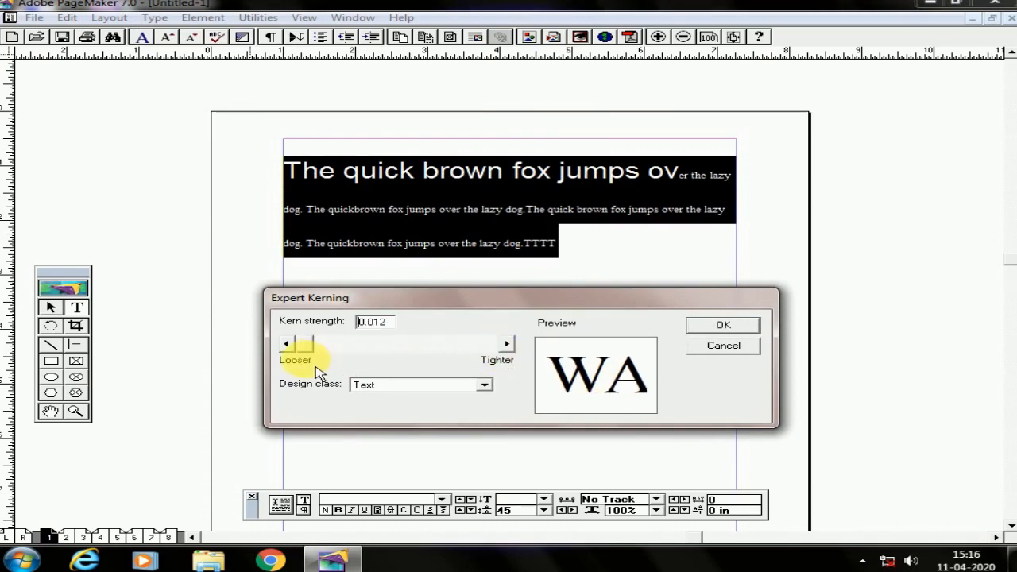
click(717, 325)
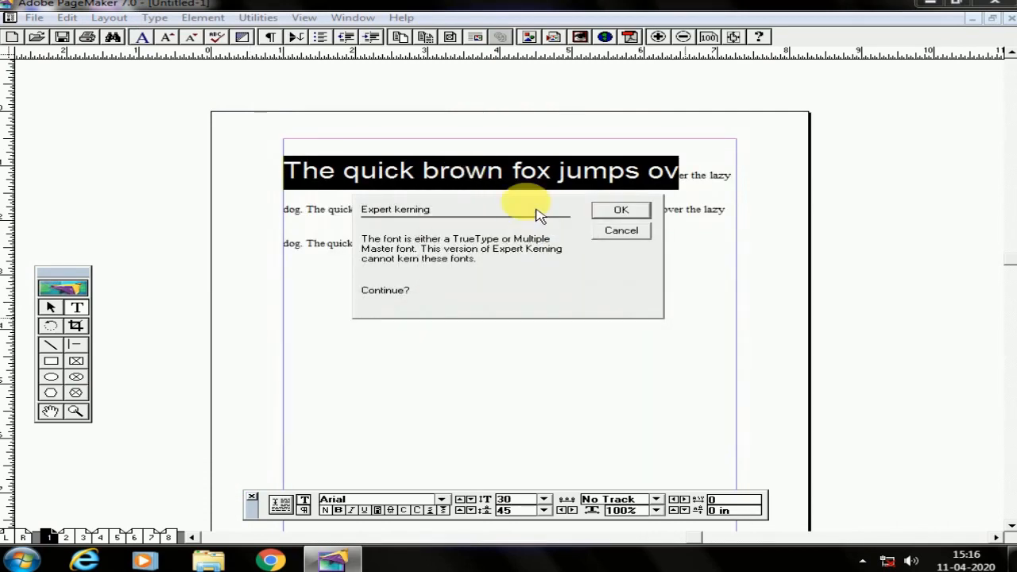
click(636, 215)
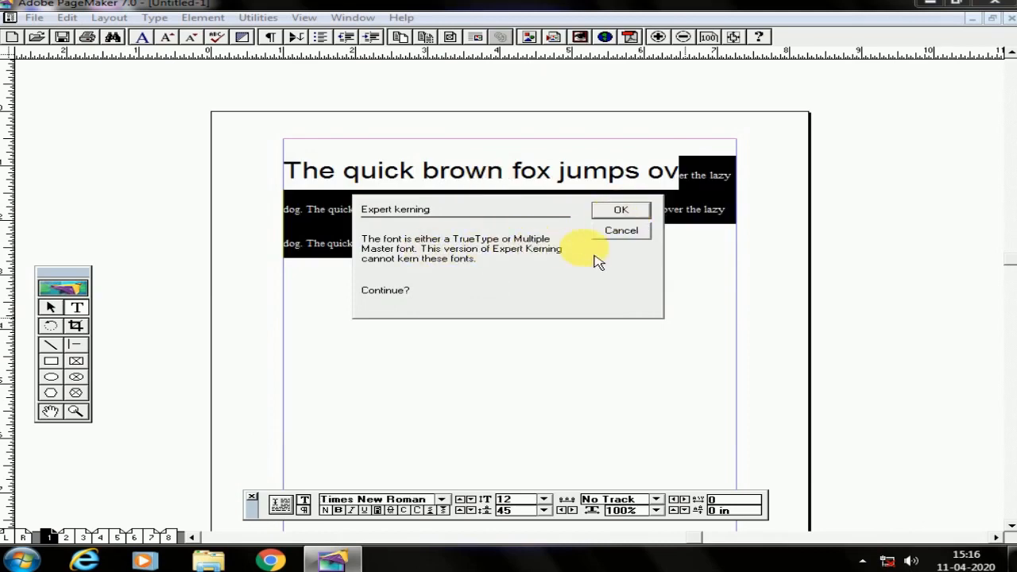
click(620, 214)
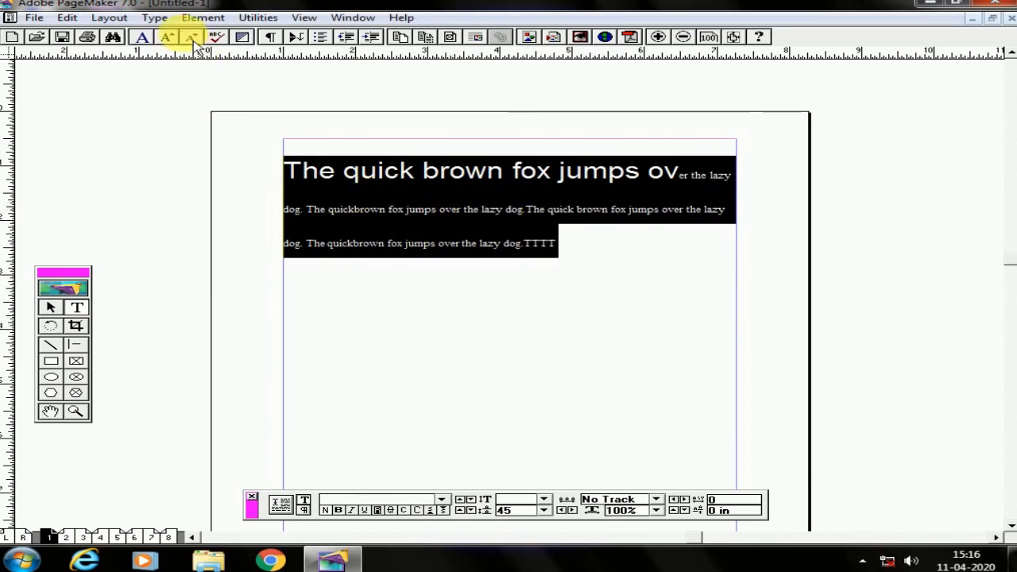
Step: Try Expert Kerning on the whole text again with a tighter kern strength
click(155, 18)
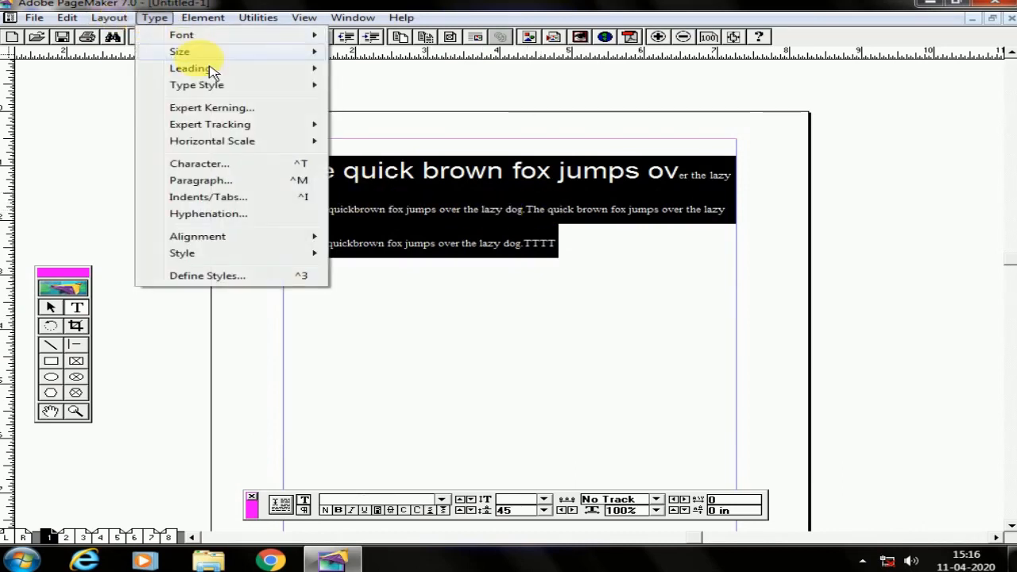
click(211, 108)
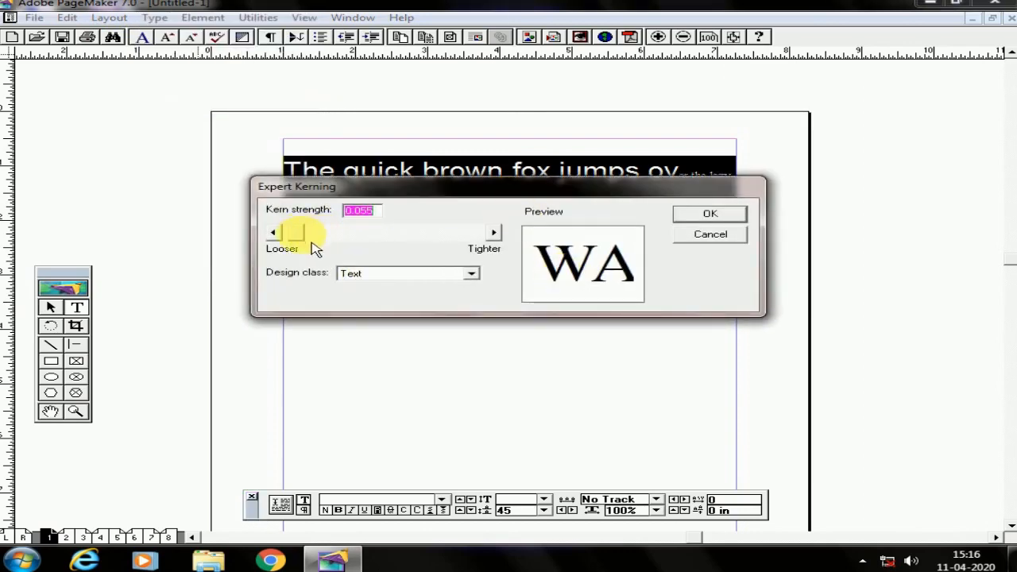
click(472, 274)
click(366, 285)
drag(326, 248, 517, 250)
click(702, 213)
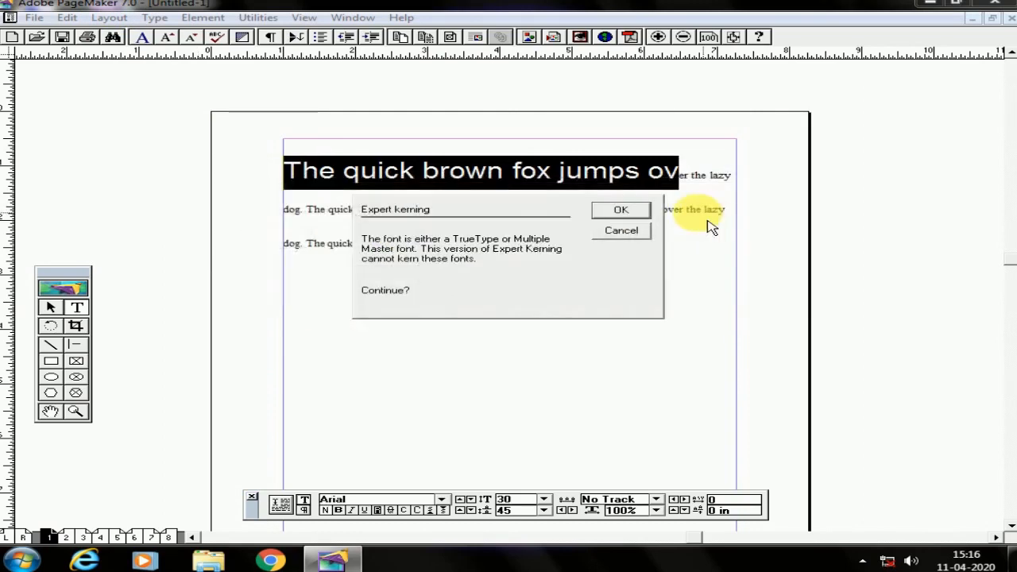
click(615, 217)
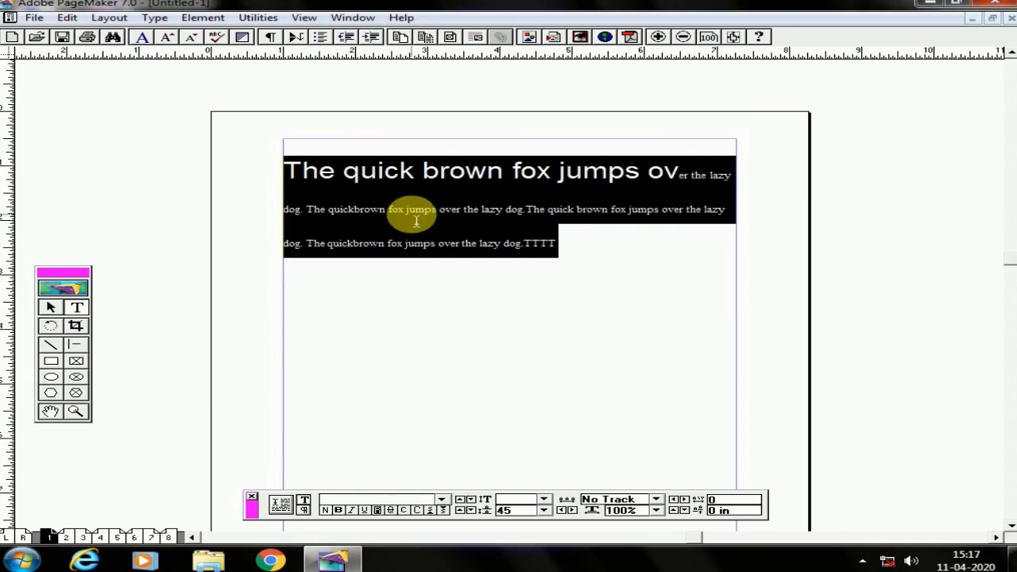
Step: Reselect the whole sample text and apply Very Loose expert tracking to it
click(415, 222)
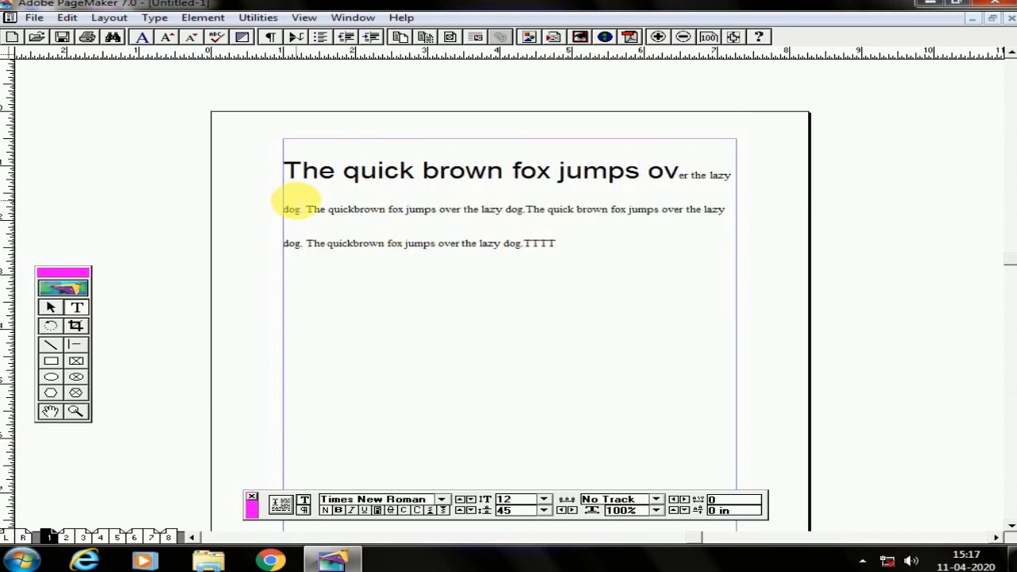
key(ctrl+a)
click(157, 18)
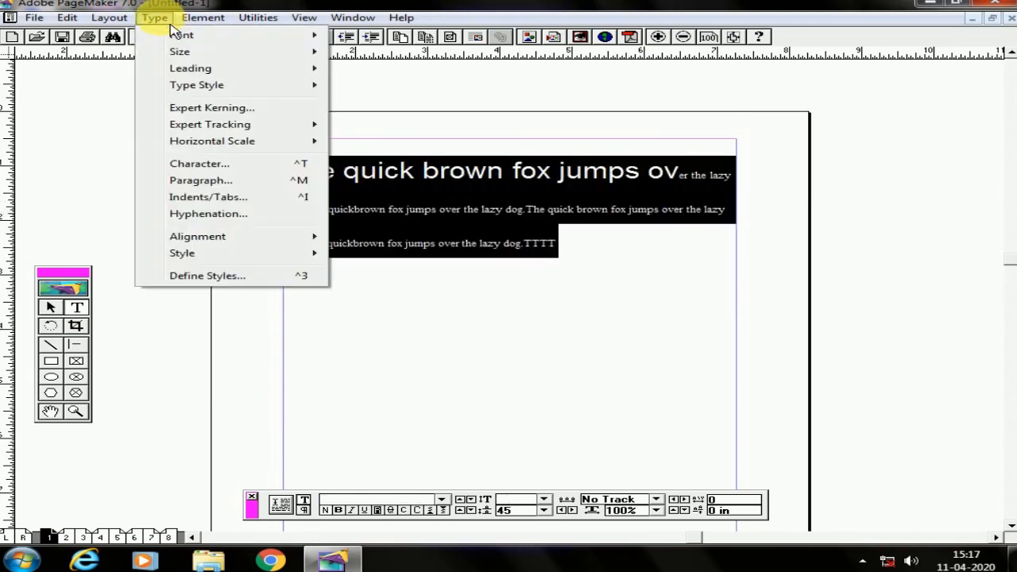
mouse_move(235, 127)
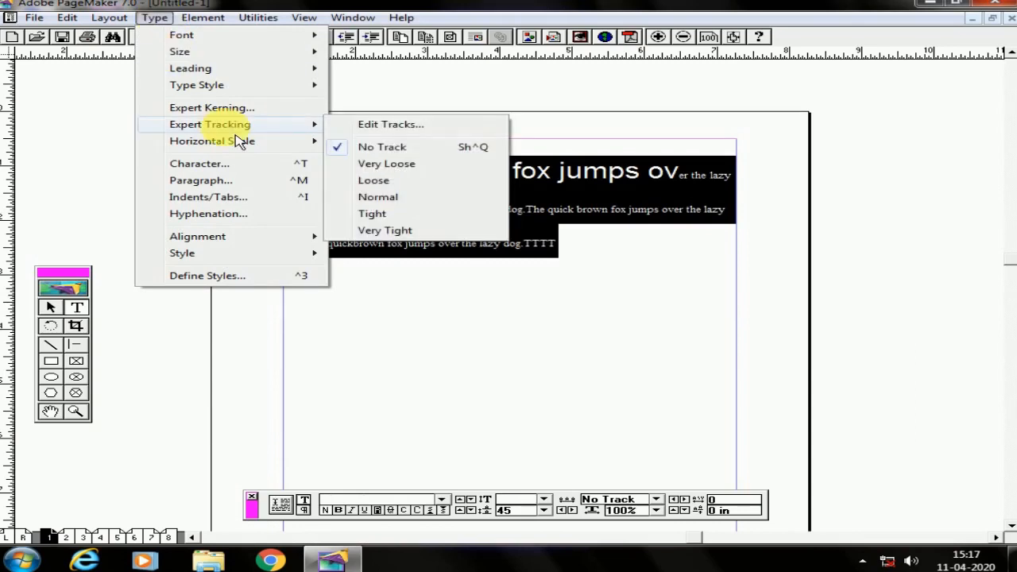
click(409, 175)
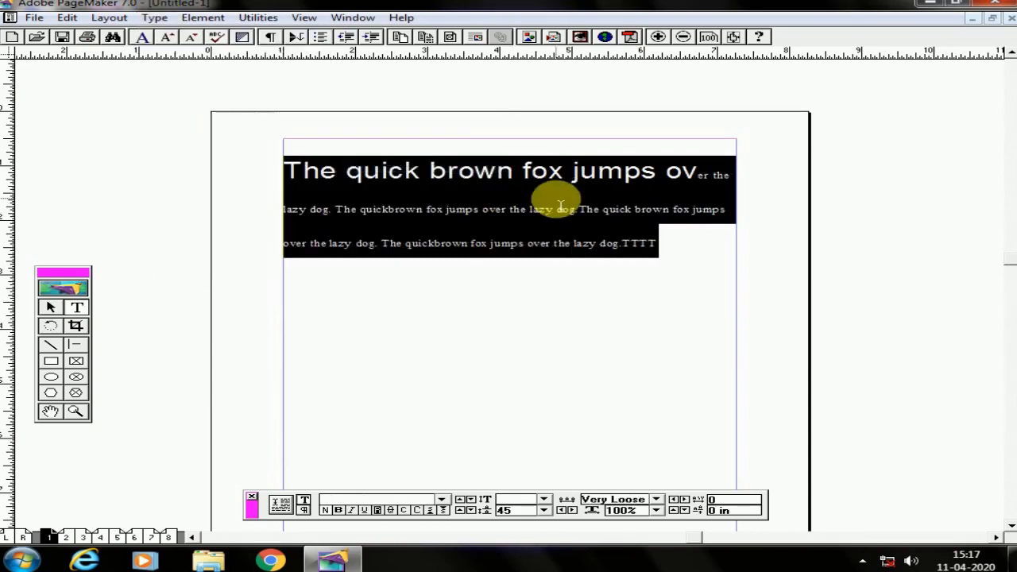
Step: Set the horizontal scale of the selected sample text to 110%
click(155, 18)
mouse_move(268, 133)
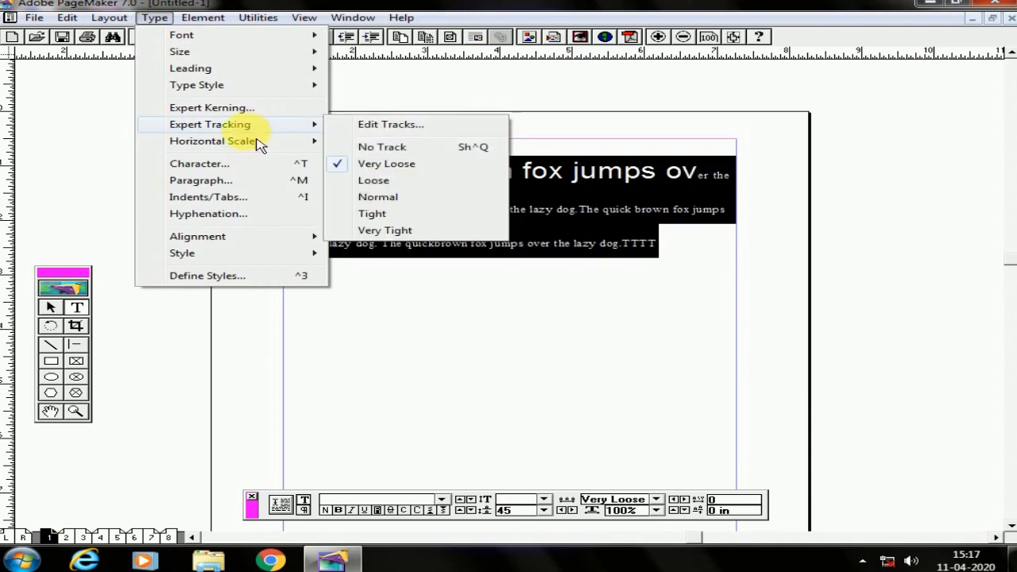
mouse_move(263, 153)
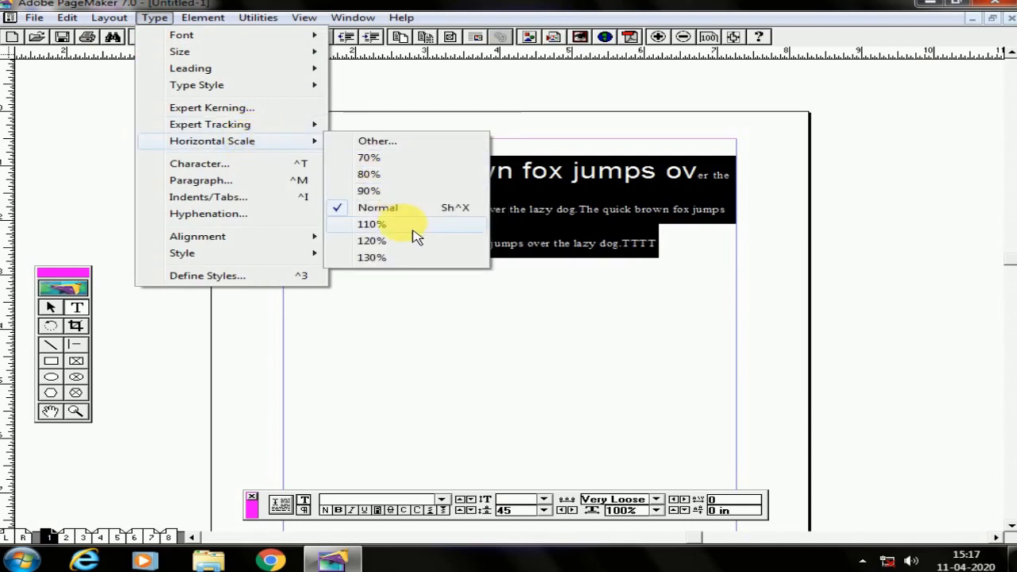
click(413, 228)
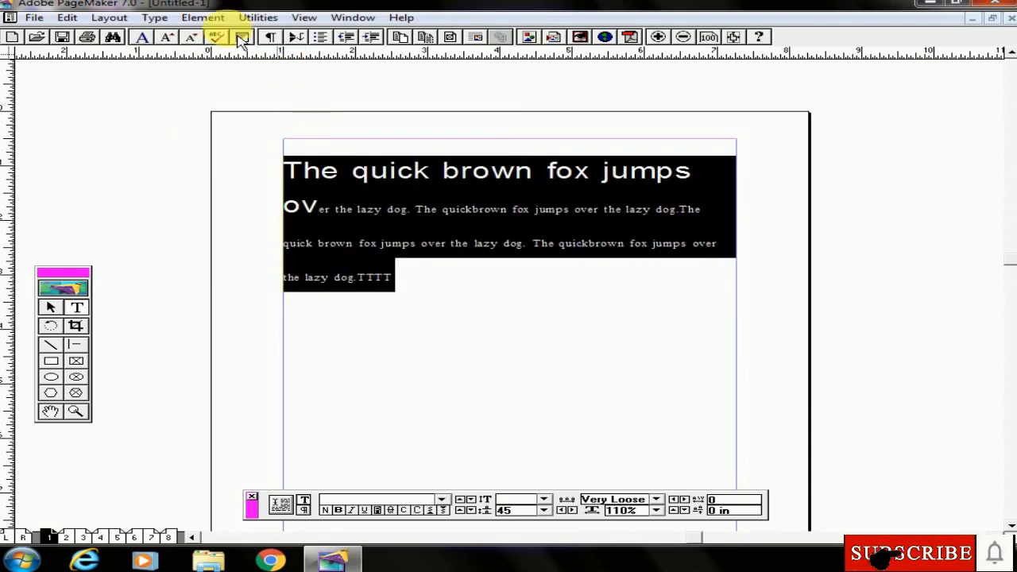
Step: Set the horizontal scale of the selected sample text to 70%
click(155, 18)
mouse_move(236, 143)
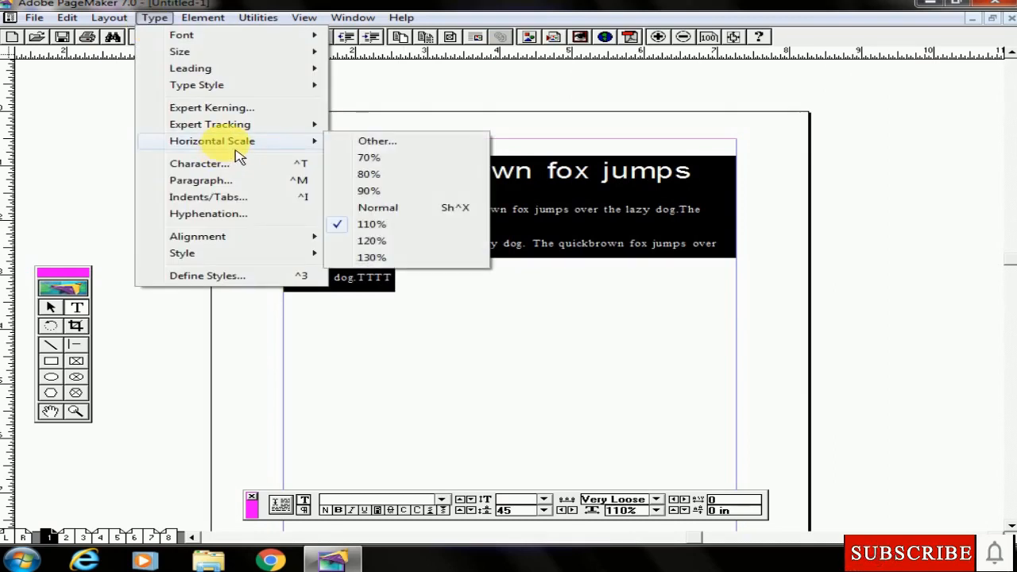
click(394, 159)
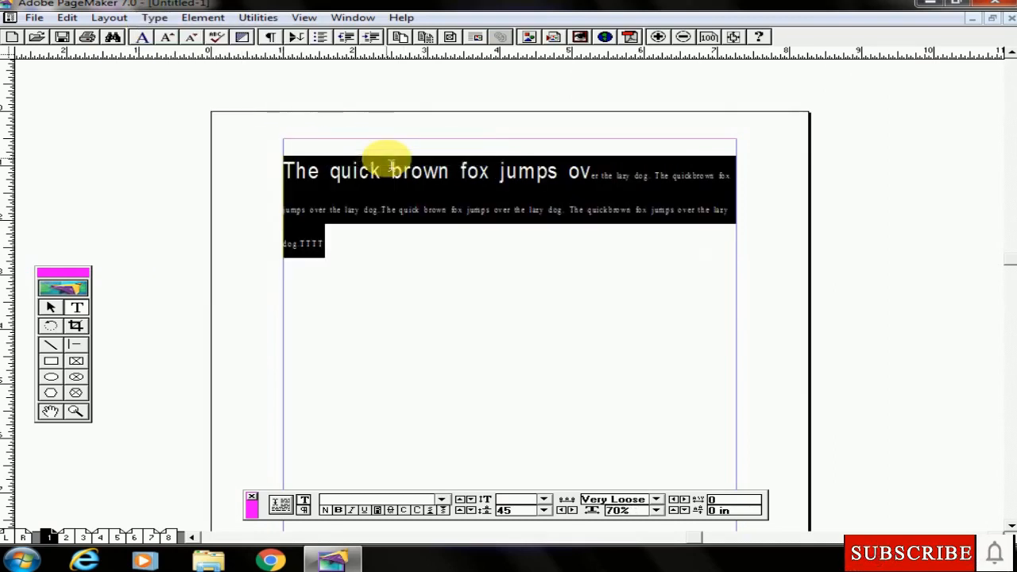
Step: Return the selected text's horizontal scale to Normal
click(155, 17)
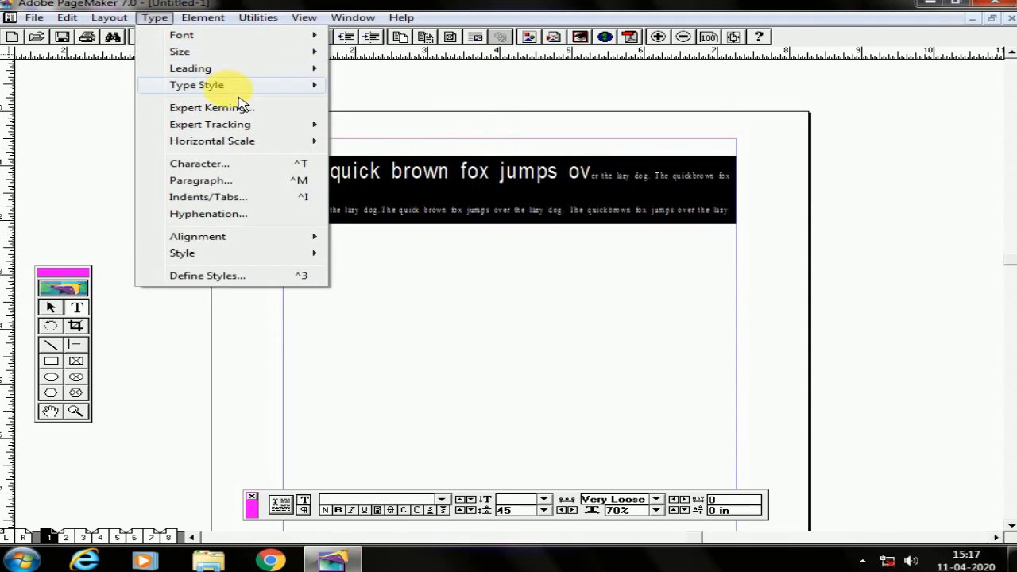
mouse_move(270, 149)
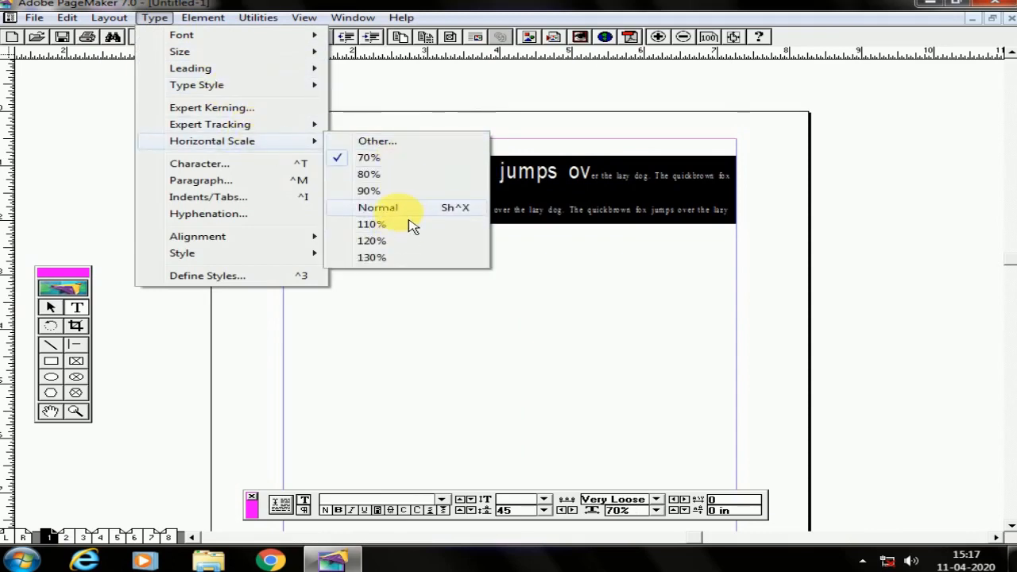
click(408, 211)
Step: Open the character specifications for the selected text and choose Times New Roman as the font
click(155, 17)
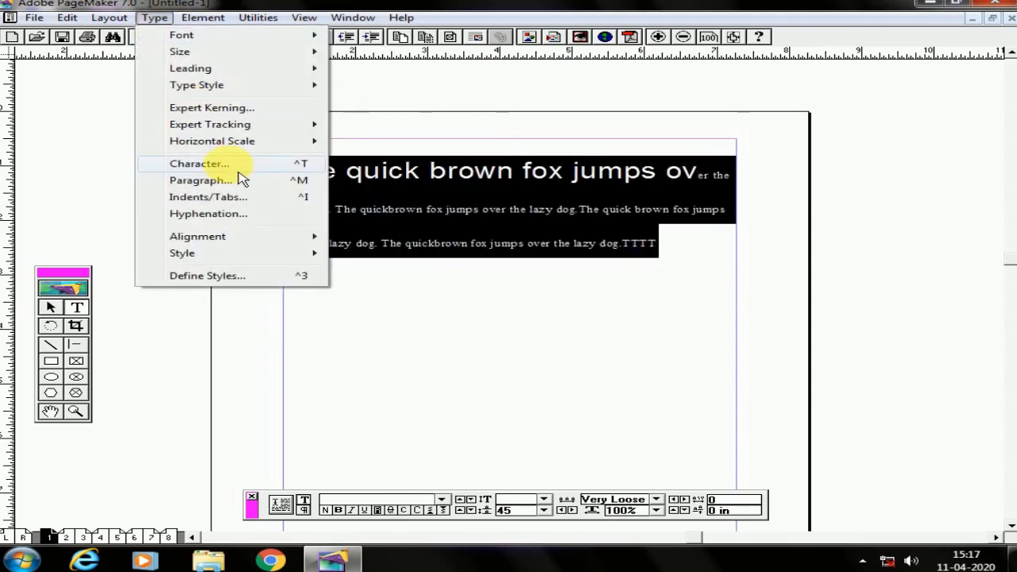
click(199, 164)
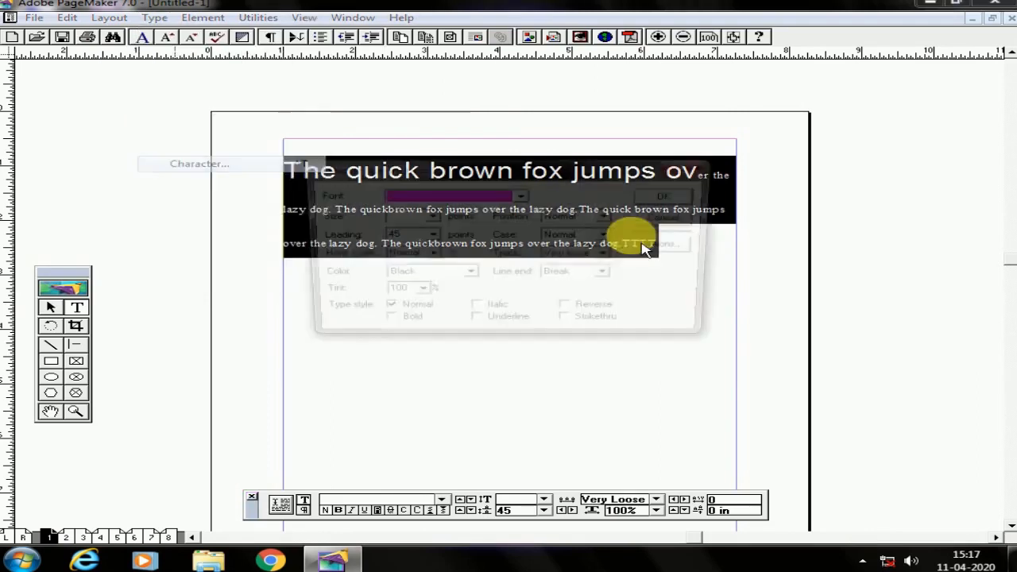
drag(524, 174, 809, 85)
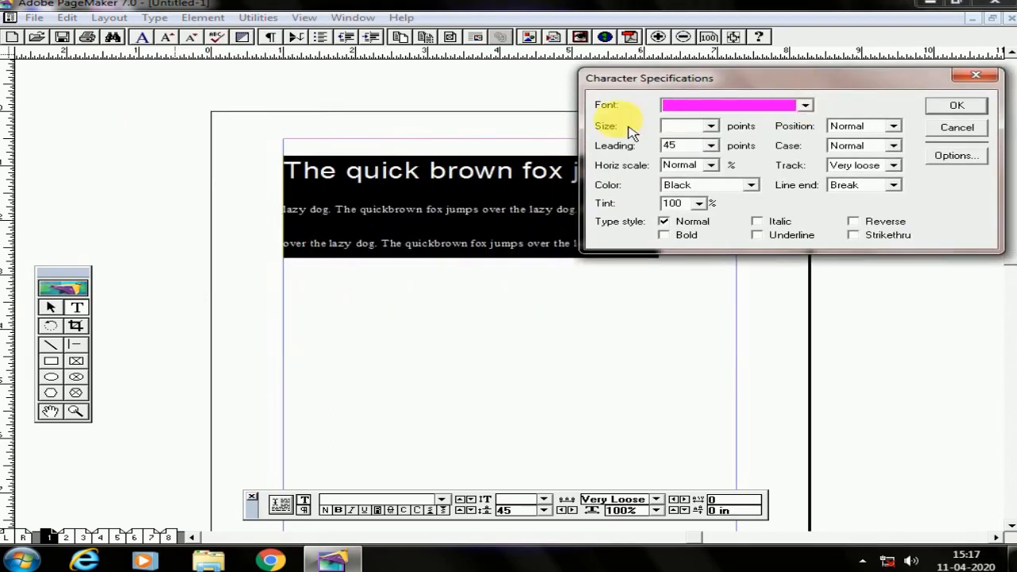
click(787, 104)
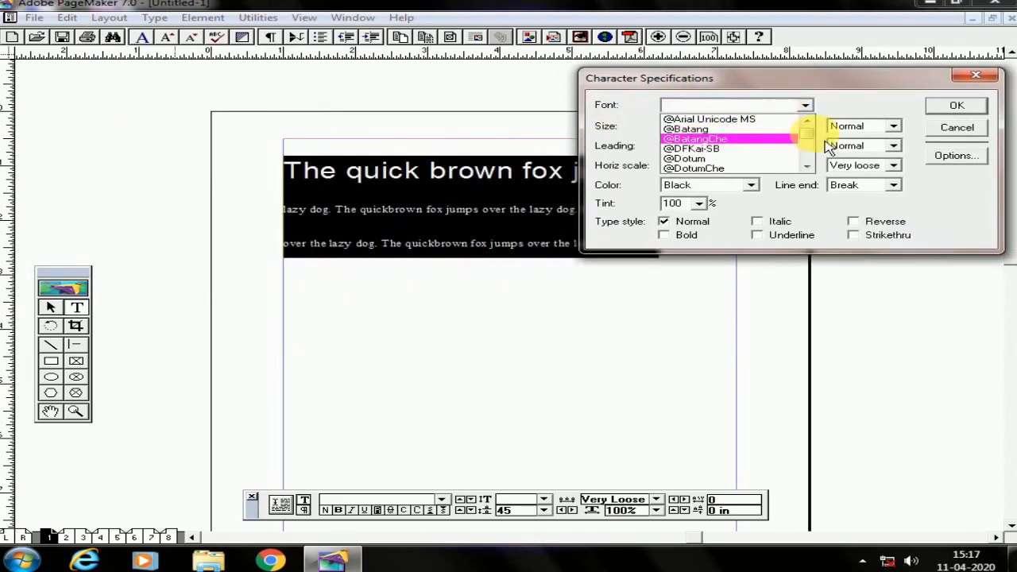
click(805, 104)
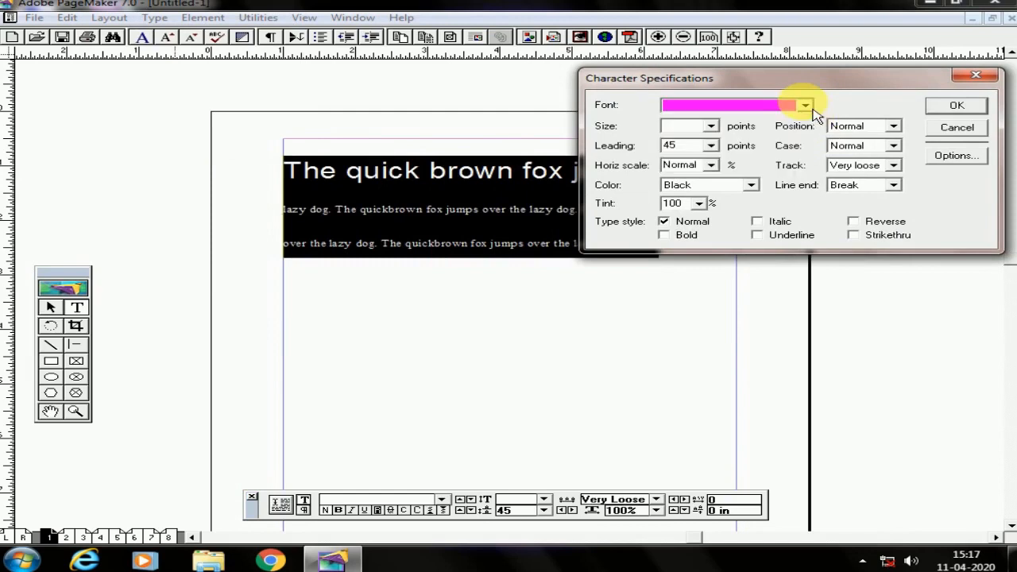
click(805, 104)
drag(807, 121, 819, 181)
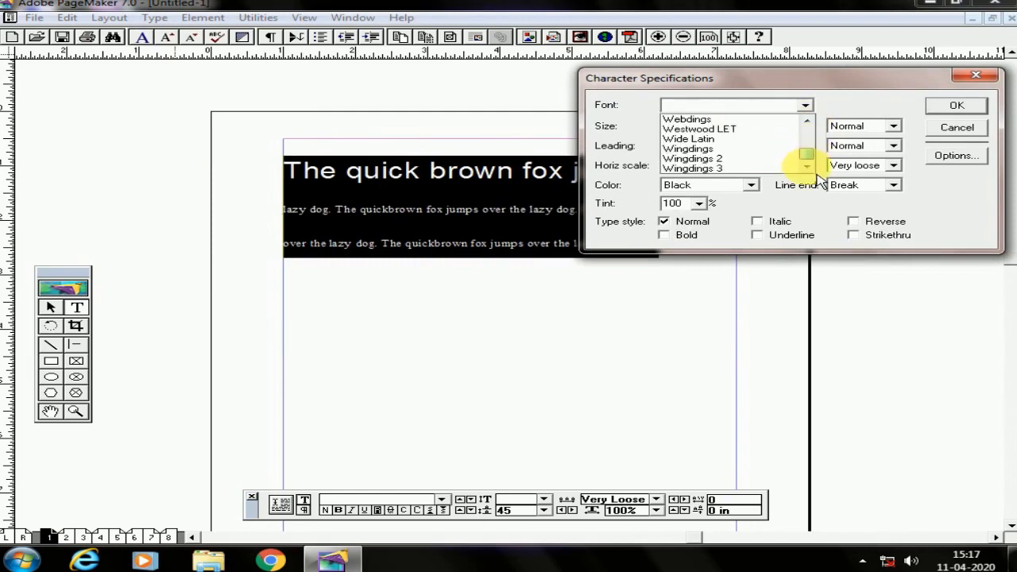
scroll(728, 151, up, 1)
scroll(718, 149, up, 8)
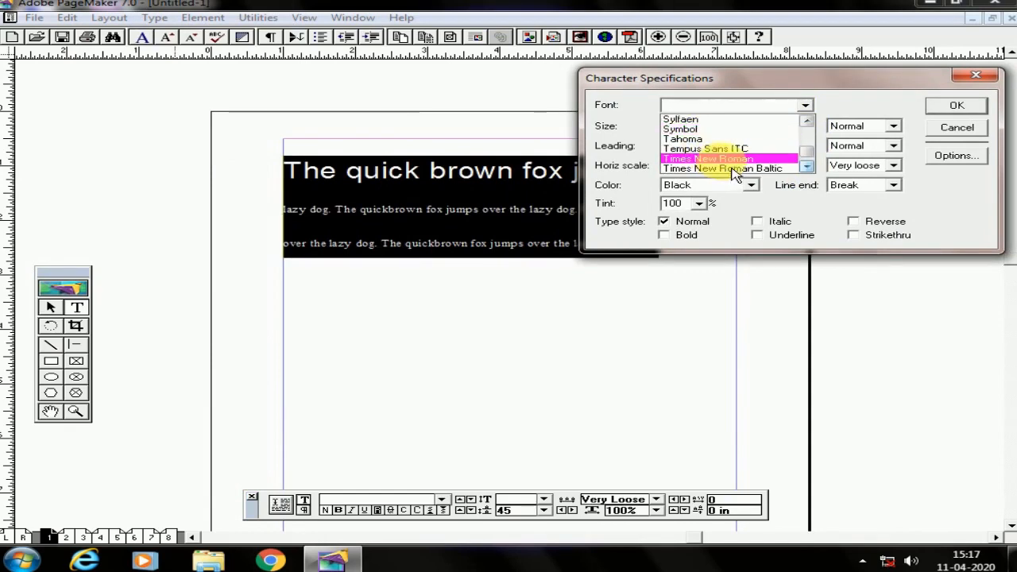
click(725, 159)
Step: Set the size to 30 points and the leading to 60 points in the character specifications
click(712, 127)
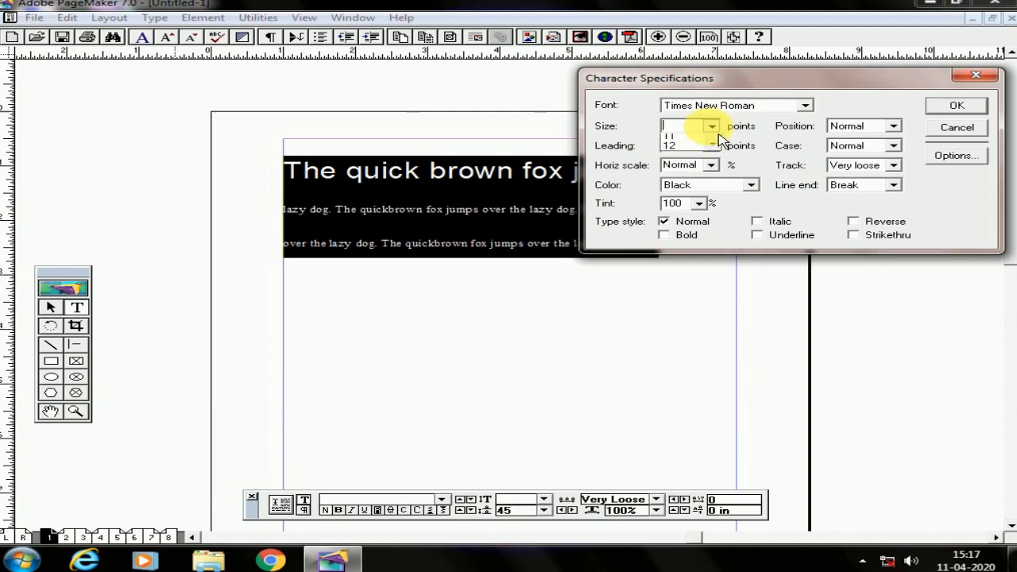
drag(717, 162, 718, 194)
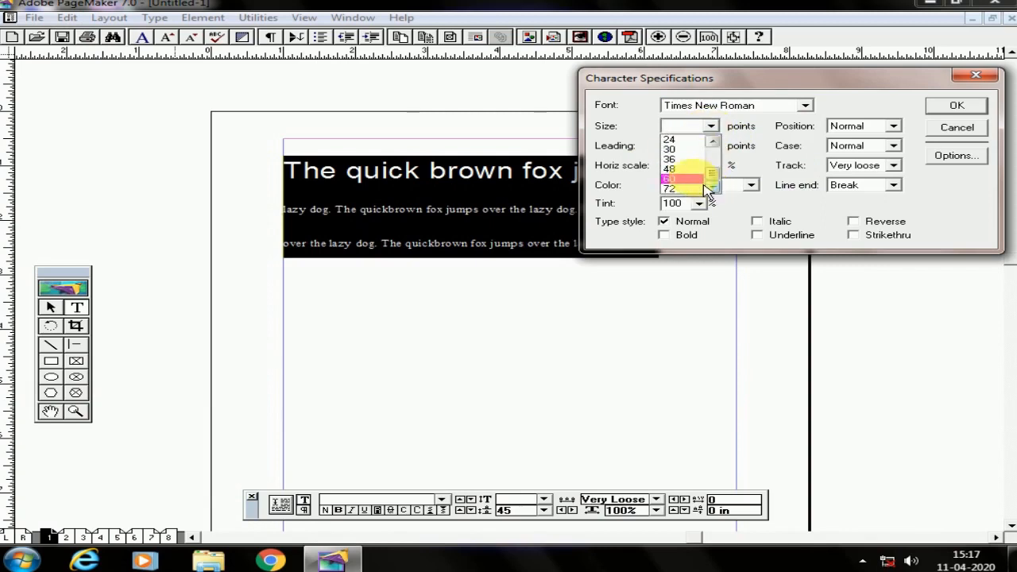
click(674, 150)
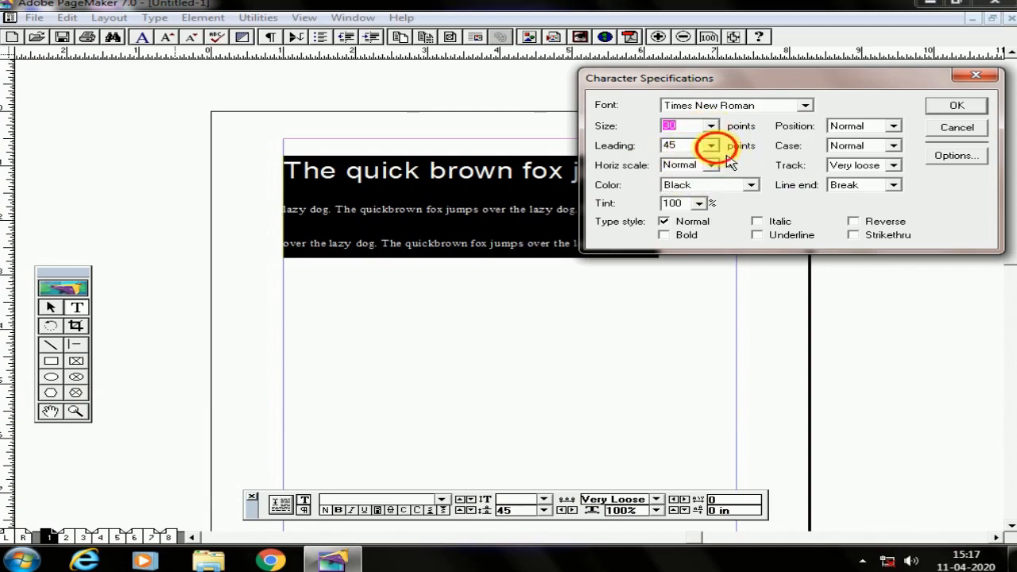
click(711, 146)
click(703, 191)
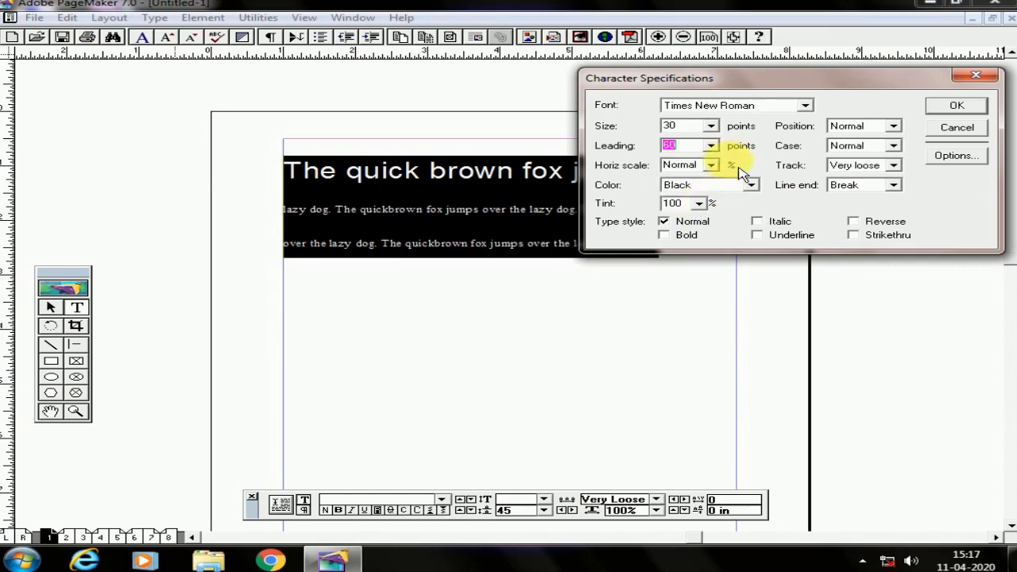
Step: Set the text tint to 40% and turn on the Italic and Bold type styles
drag(774, 80, 703, 80)
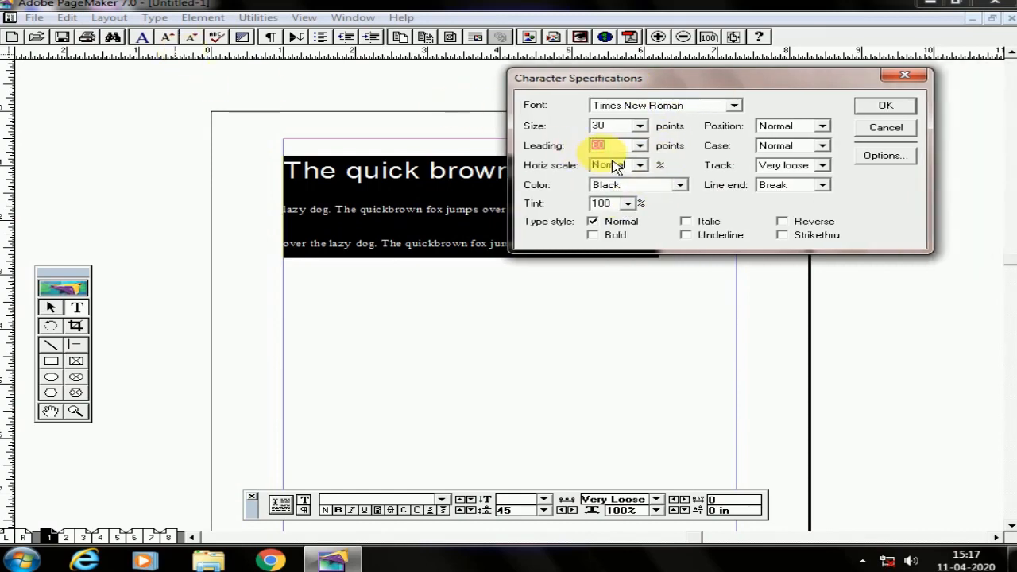
click(628, 204)
scroll(636, 247, up, 2)
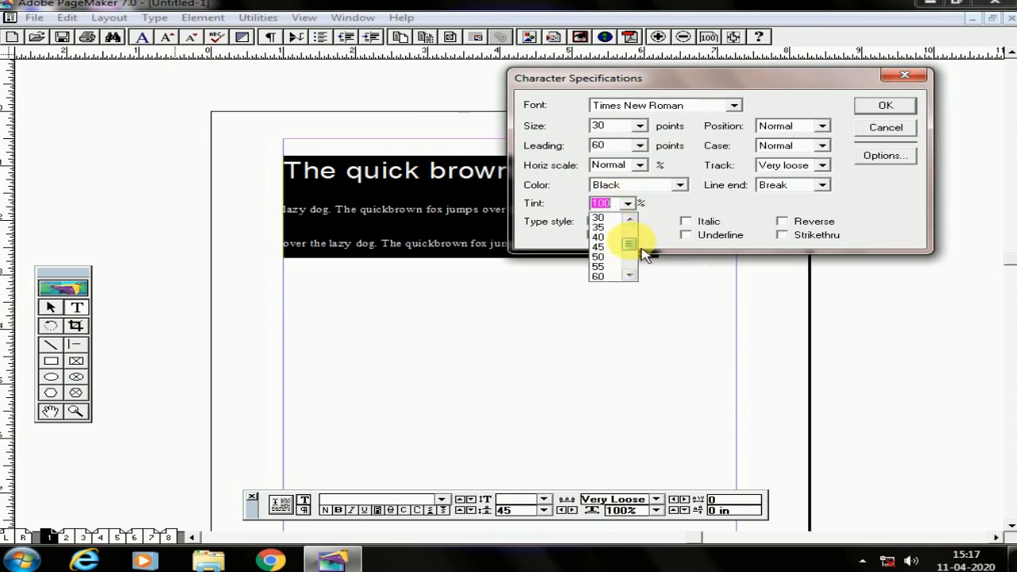
click(604, 236)
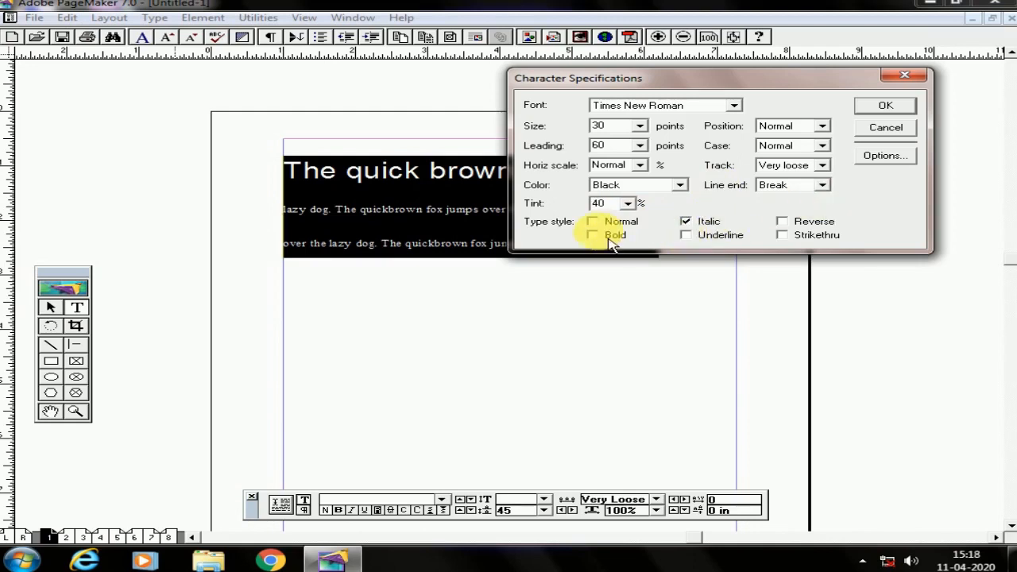
click(786, 238)
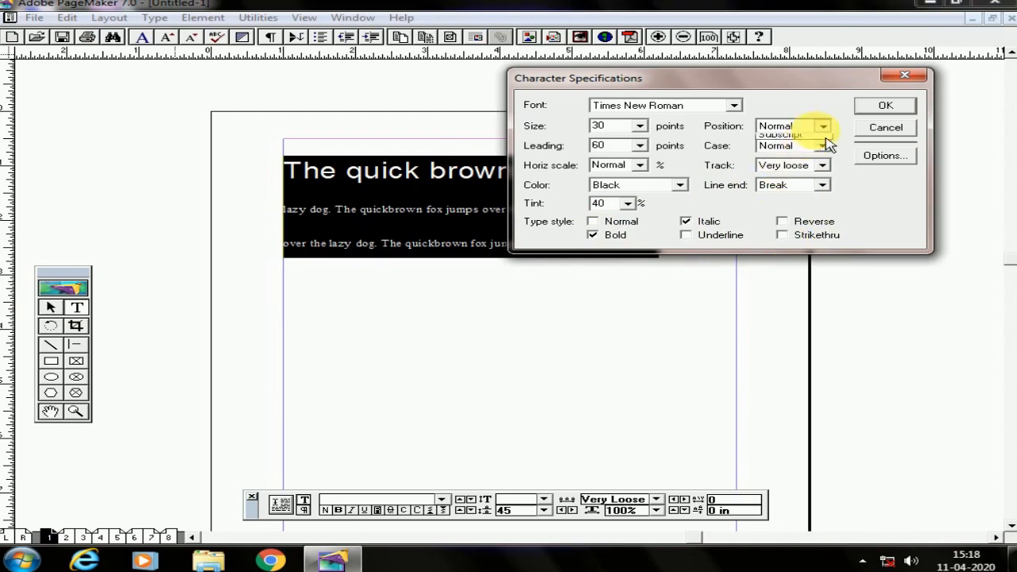
Step: Keep the character position at Normal and set the case to All caps
click(831, 139)
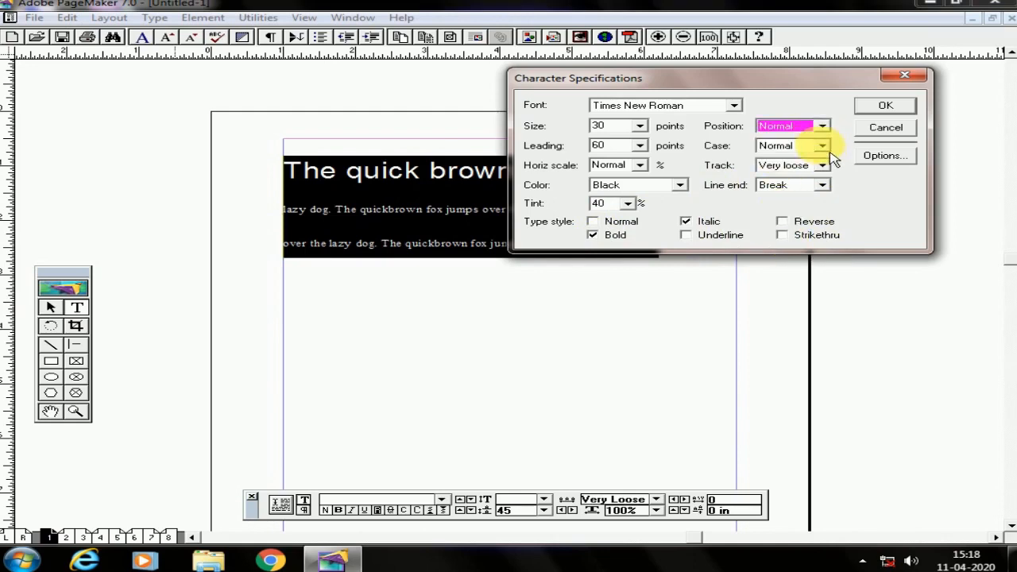
click(831, 151)
click(830, 151)
click(831, 151)
click(830, 151)
click(831, 151)
Step: Keep the Very loose track and Break line end, apply the character specifications, and deselect the text
click(783, 167)
click(827, 165)
click(830, 167)
click(831, 171)
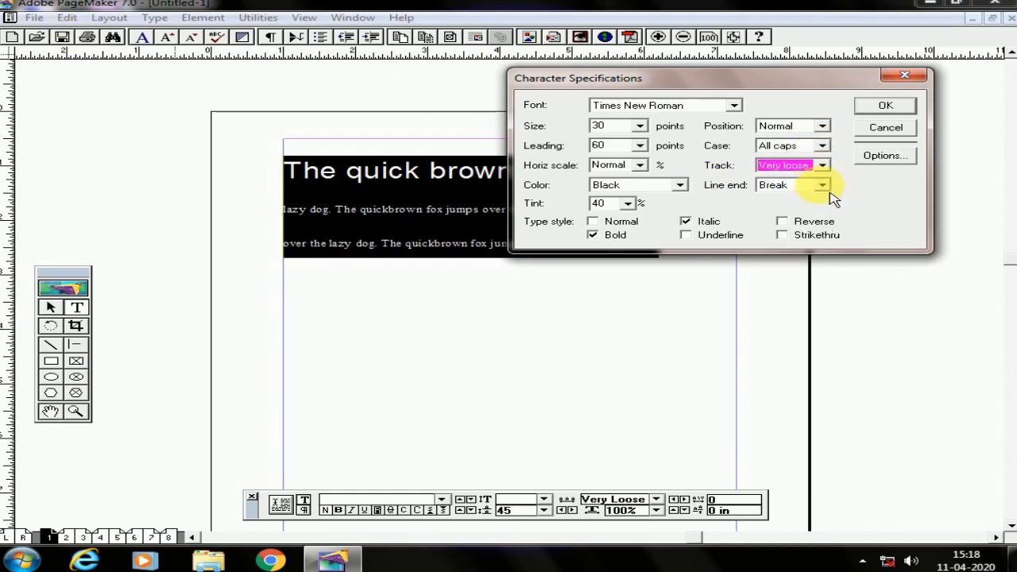
click(823, 185)
click(827, 198)
click(886, 107)
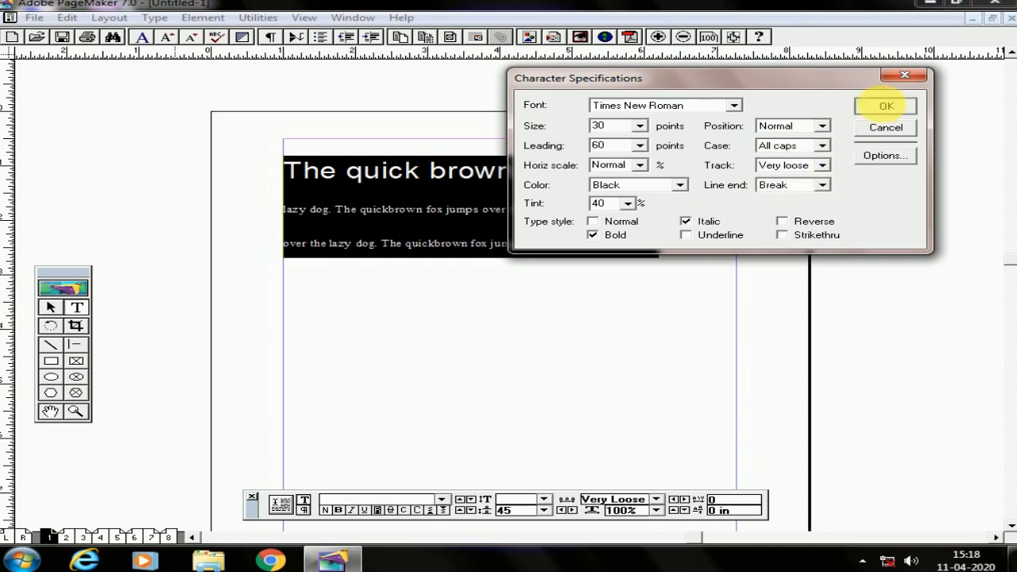
click(485, 232)
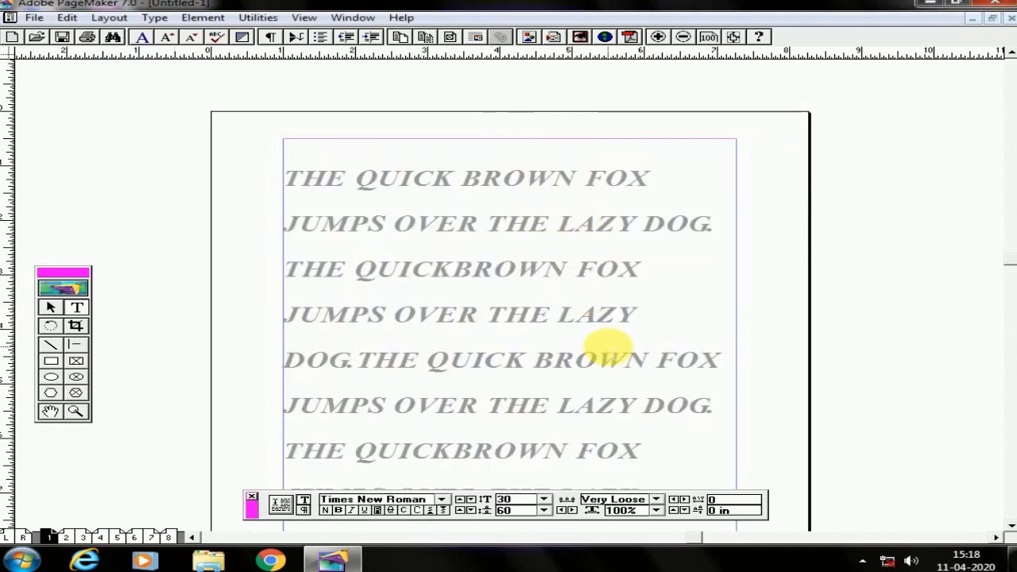
Step: Select the whole text again and set its case back to Normal in the character specifications
key(ctrl+a)
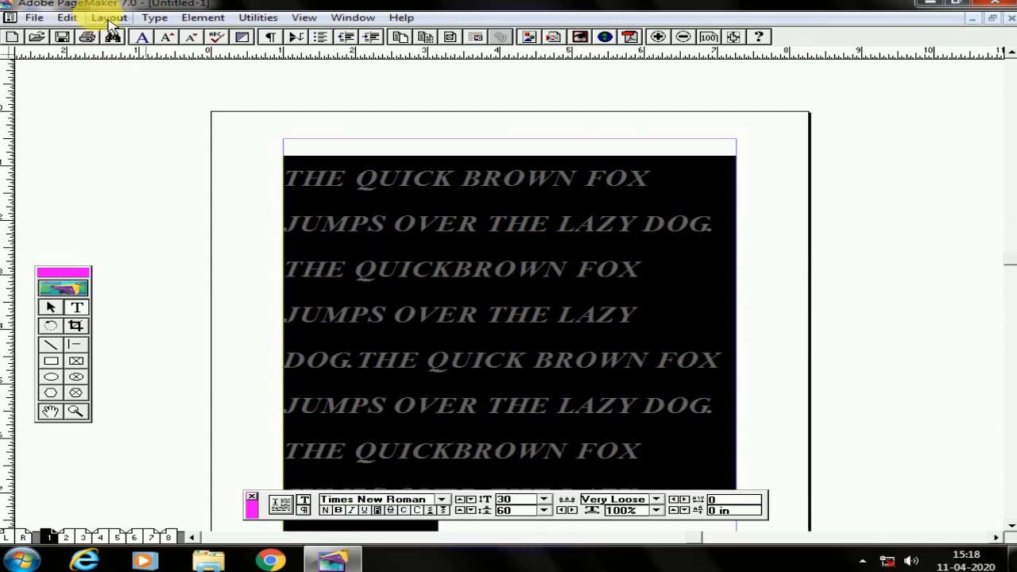
click(155, 18)
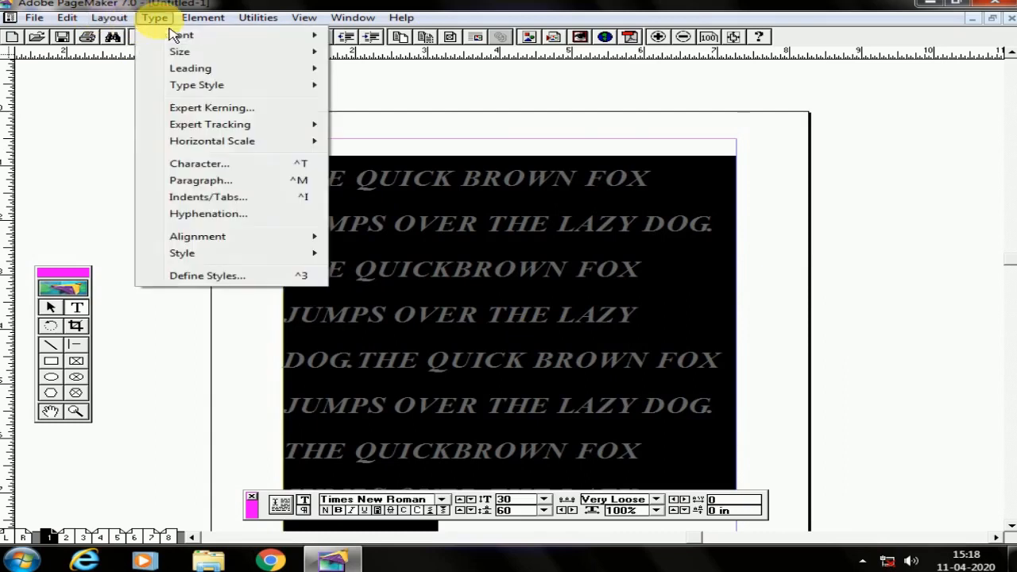
click(252, 166)
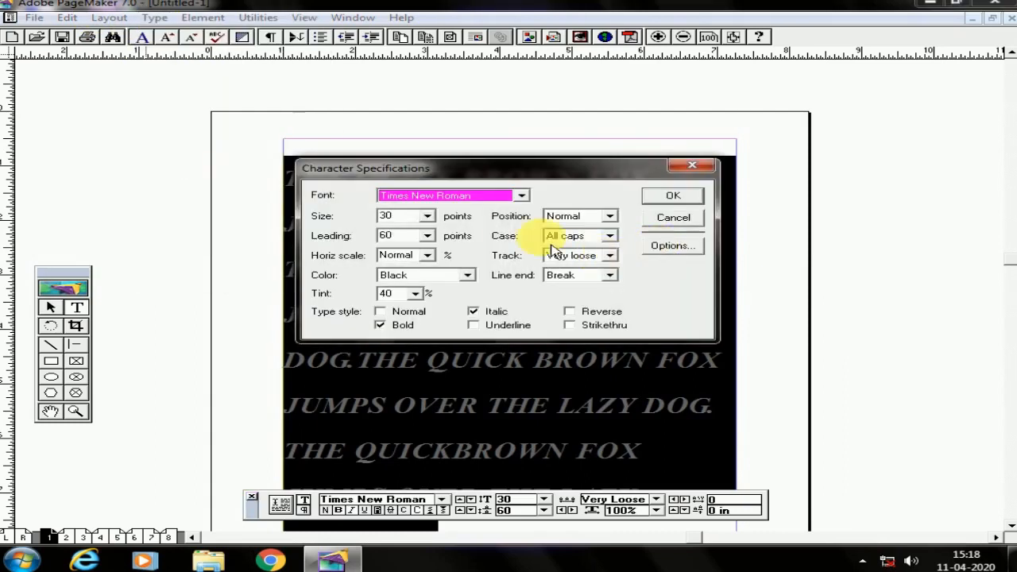
click(609, 236)
click(612, 246)
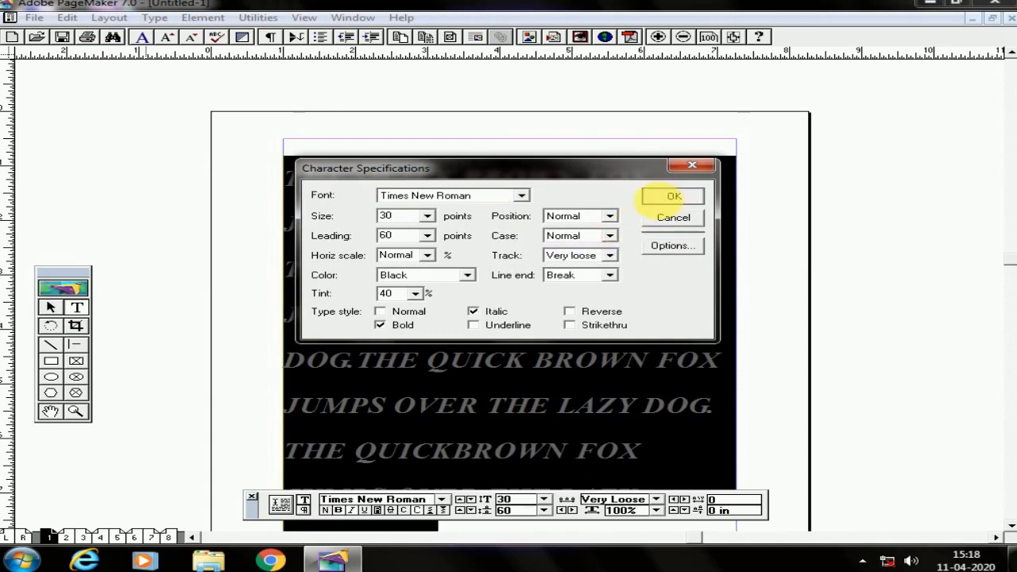
click(672, 195)
Step: Set the size of the selected text to 12 points
click(154, 17)
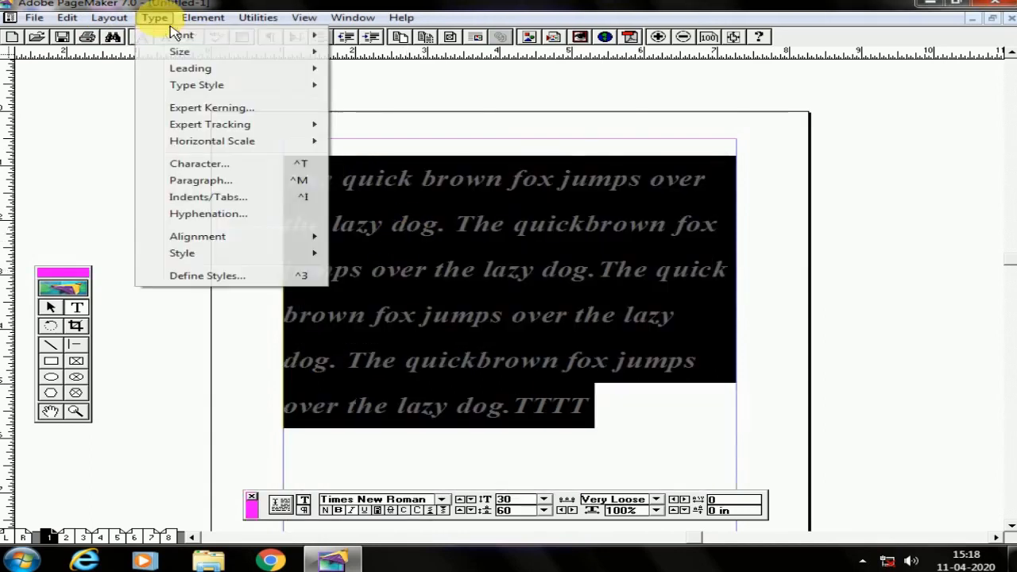
mouse_move(198, 54)
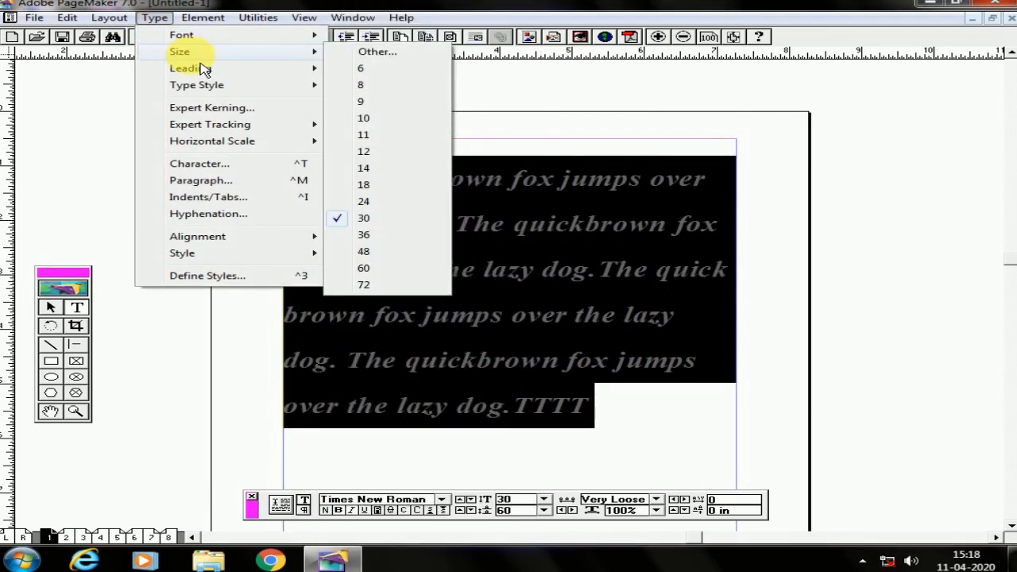
click(372, 150)
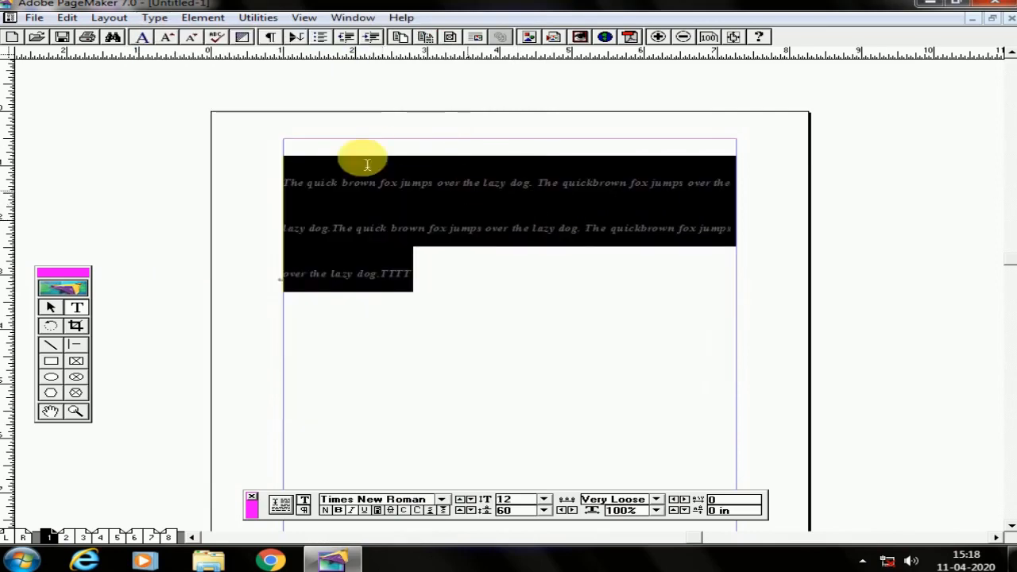
Step: Set the leading of the selected text to 12 points
click(156, 17)
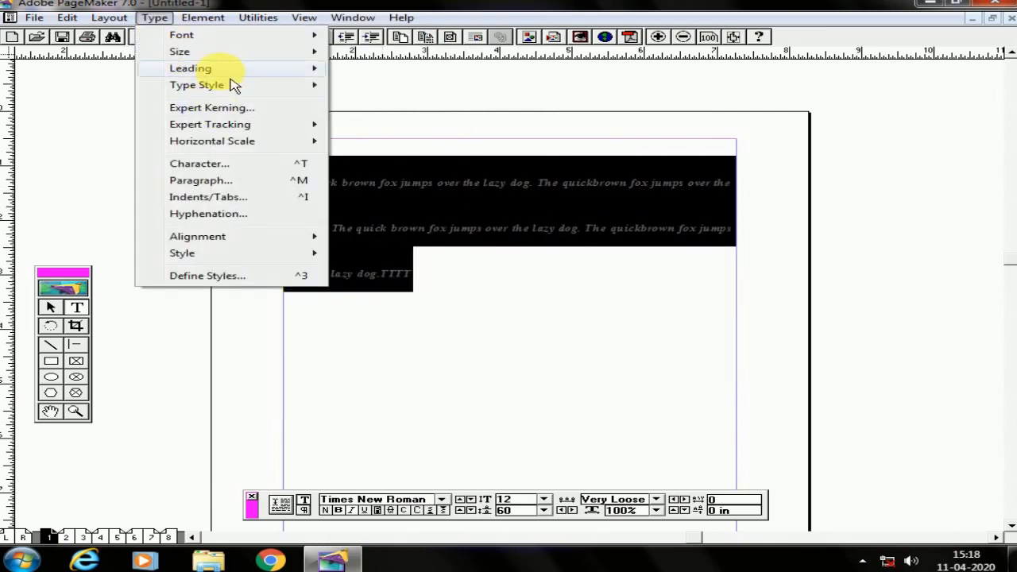
mouse_move(226, 69)
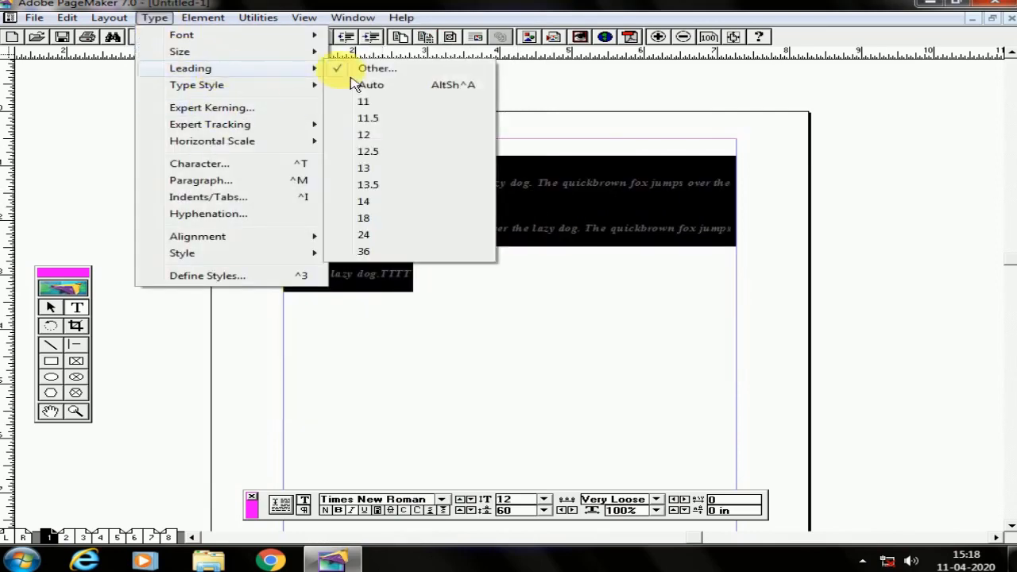
click(390, 153)
Step: Increase the selected text's leading to 13 points
click(151, 17)
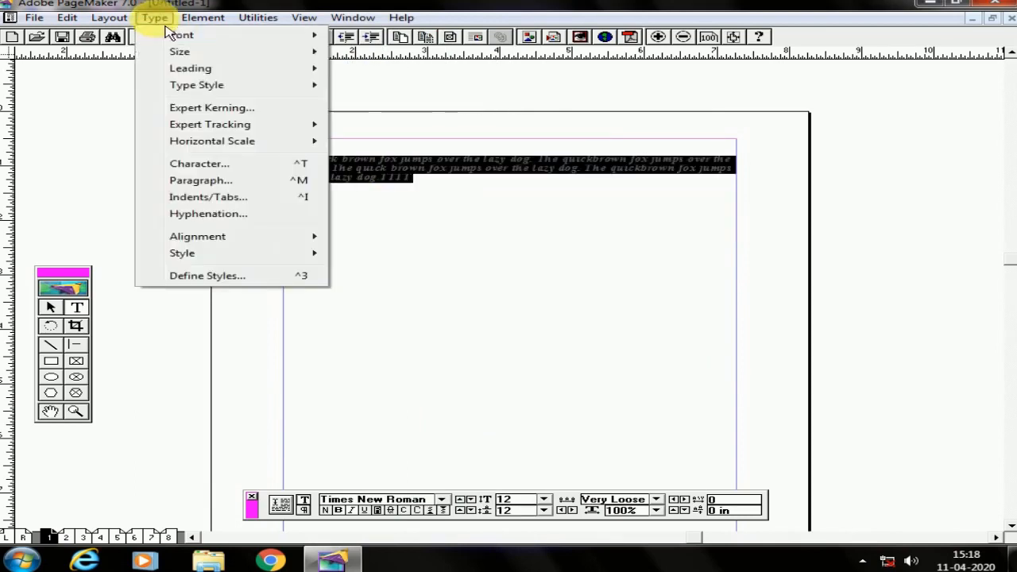
mouse_move(227, 68)
click(375, 167)
Step: Set the selected paragraph's left indent to 0.5 inches in the paragraph specifications
click(154, 16)
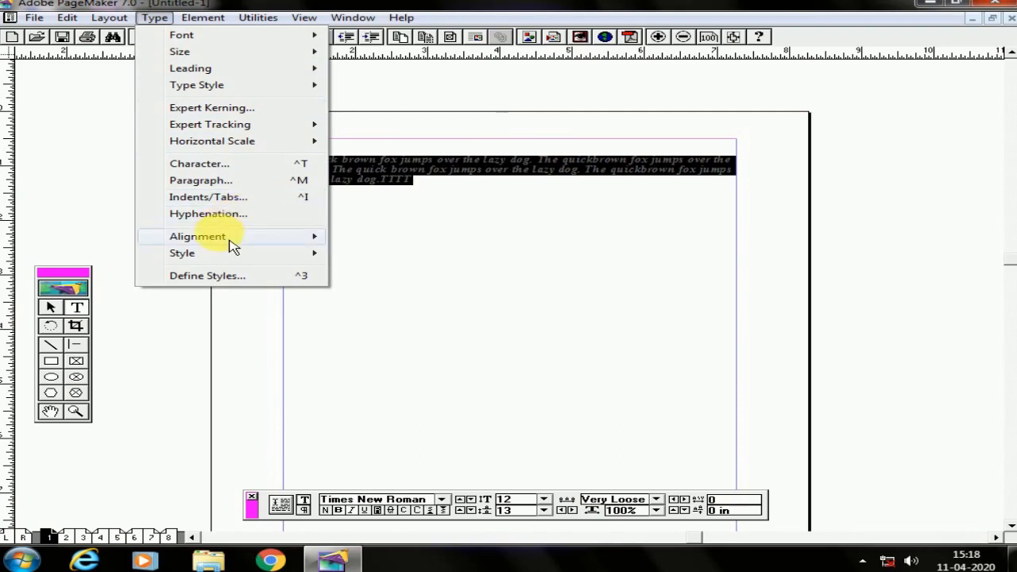
click(241, 186)
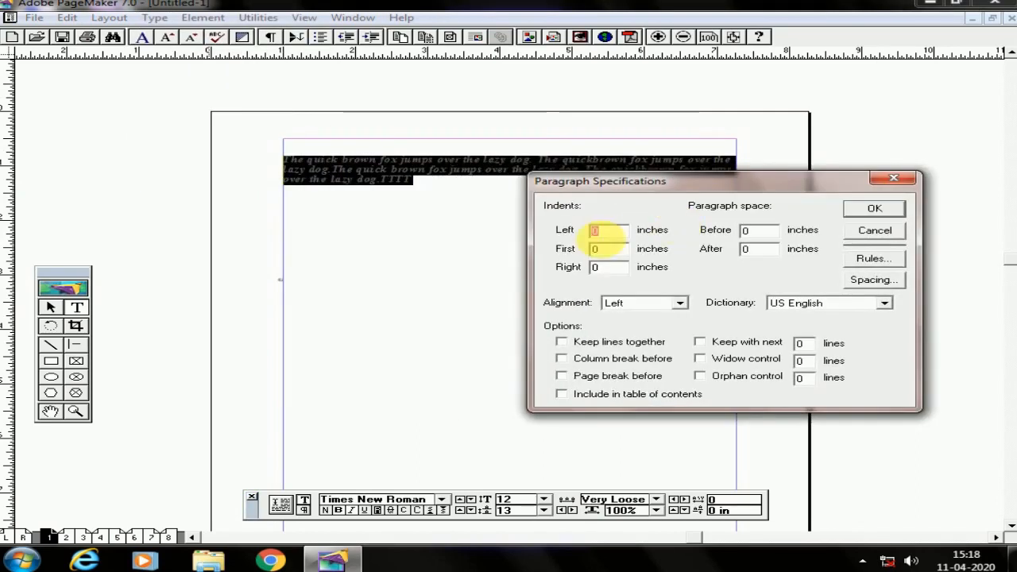
double_click(610, 232)
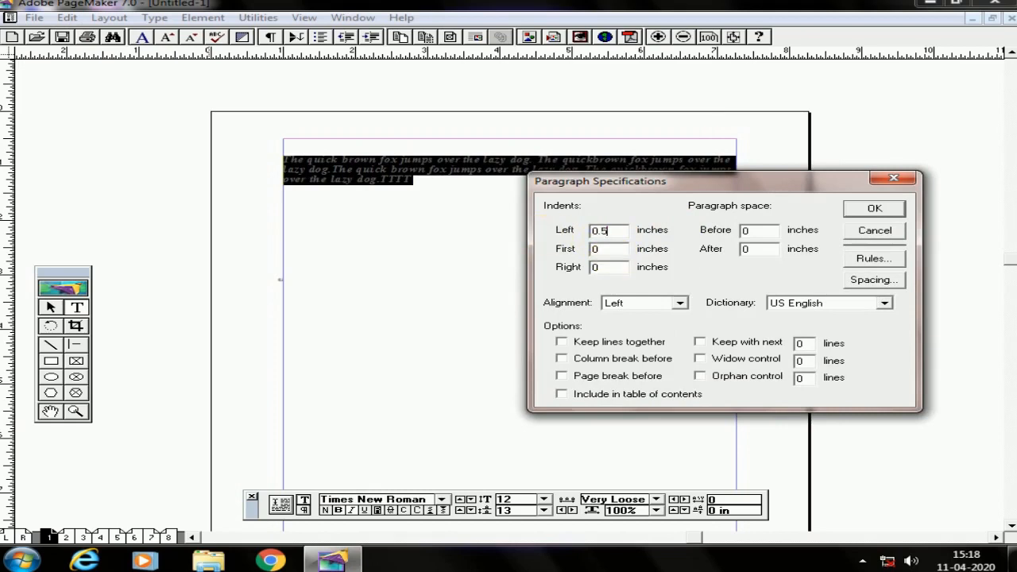
click(870, 209)
click(319, 170)
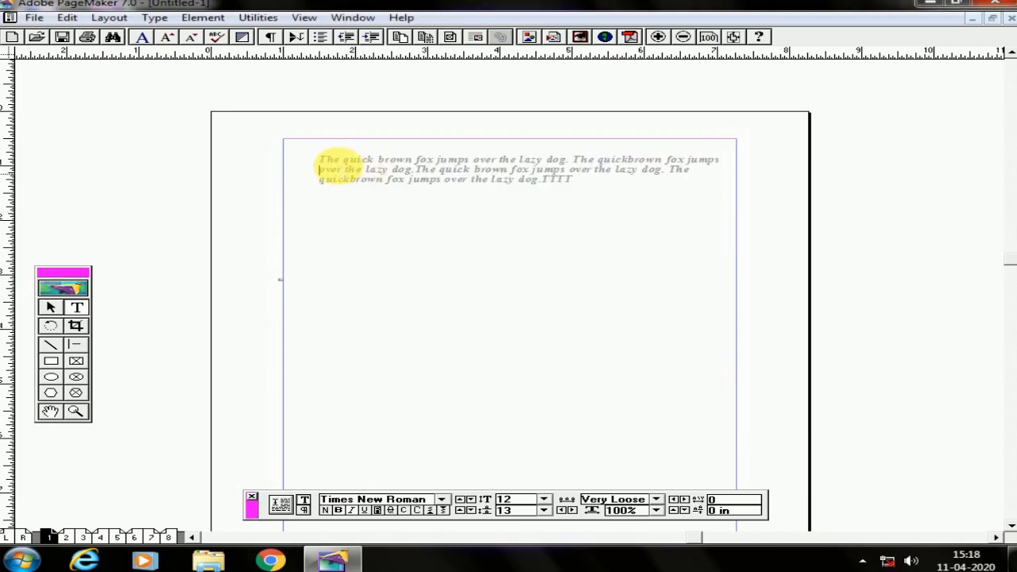
Step: Select the whole paragraph, show the color palette and set the text's Black tint to 100%
triple_click(318, 163)
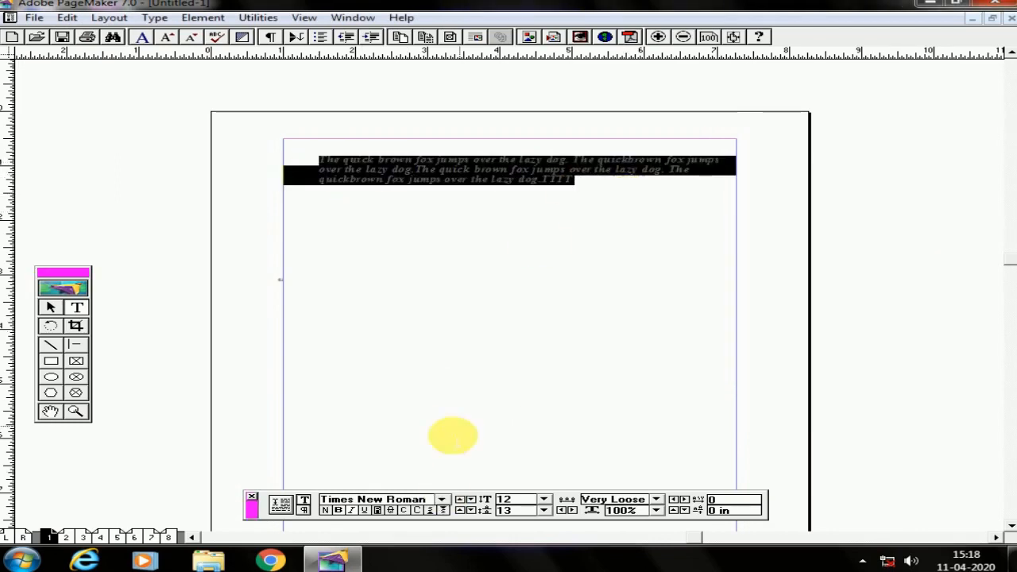
click(352, 17)
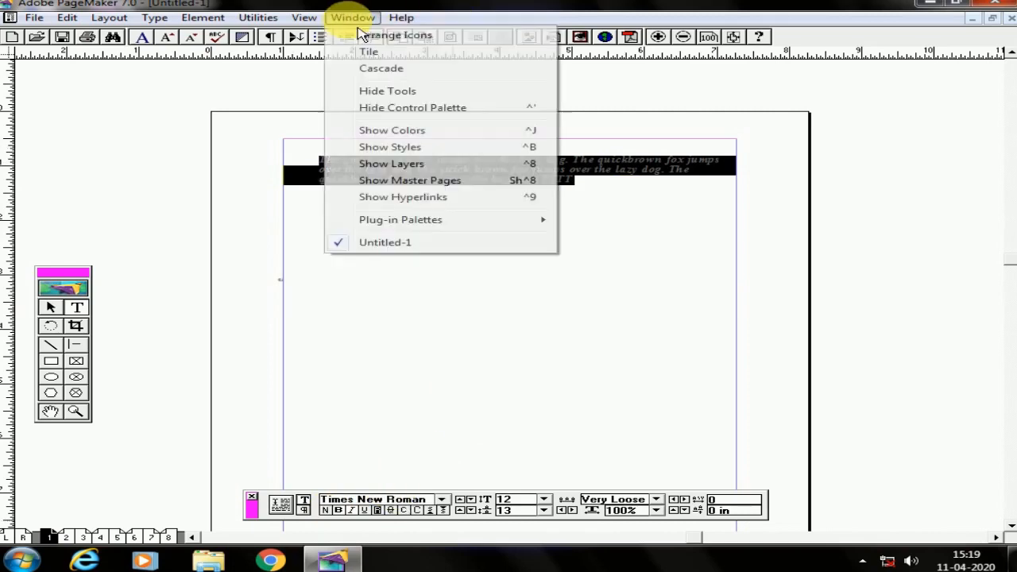
click(421, 132)
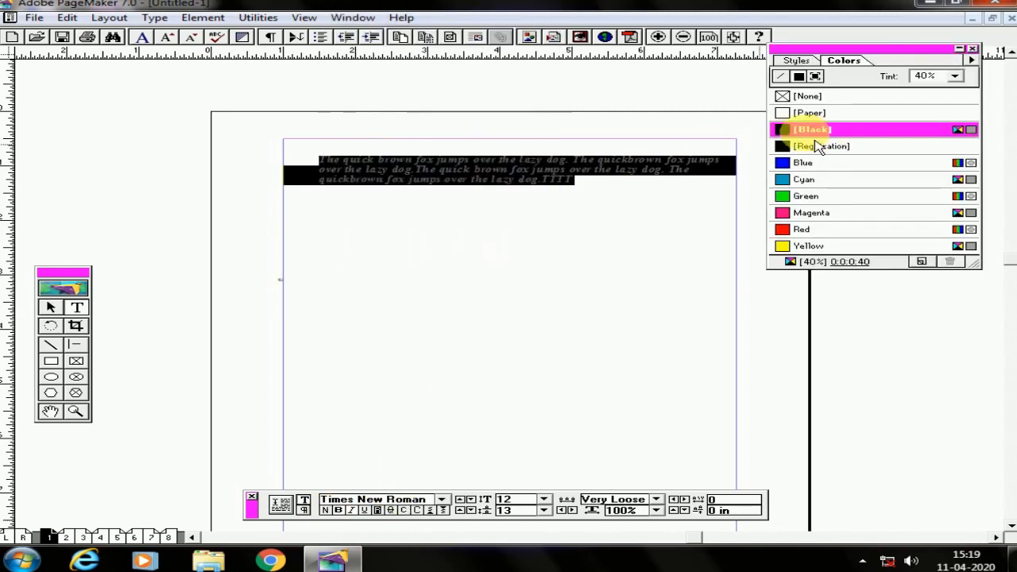
click(814, 146)
click(801, 127)
click(955, 75)
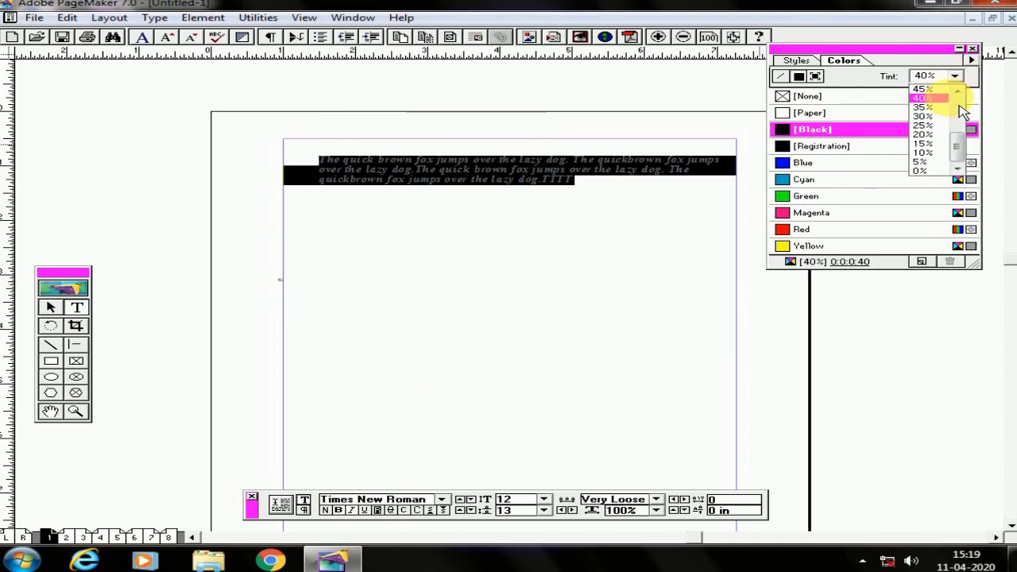
drag(975, 162, 968, 95)
click(926, 87)
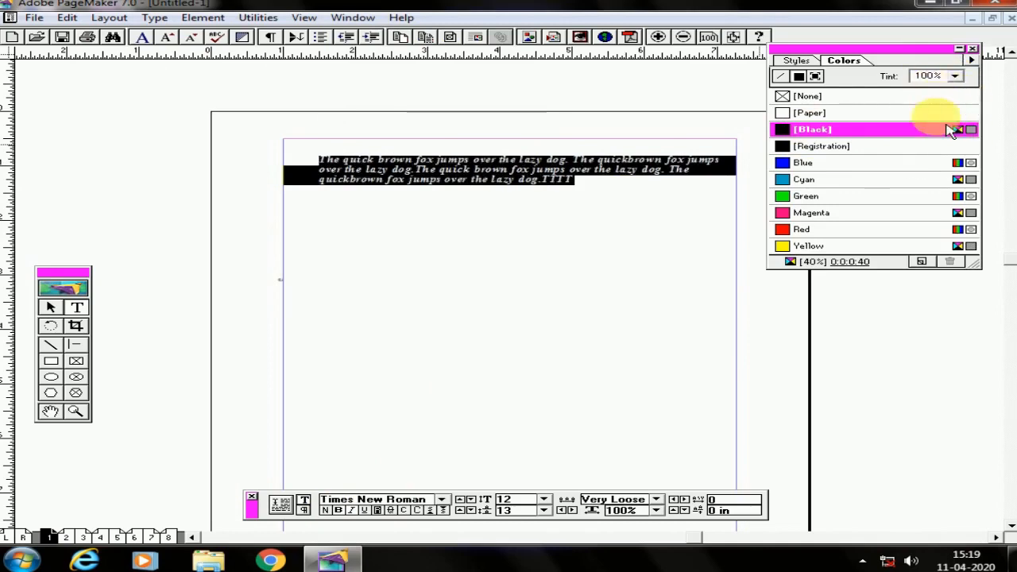
click(390, 177)
Step: Reselect the paragraph and set its first-line indent to 0.5 inches in the paragraph specifications
drag(318, 159, 647, 198)
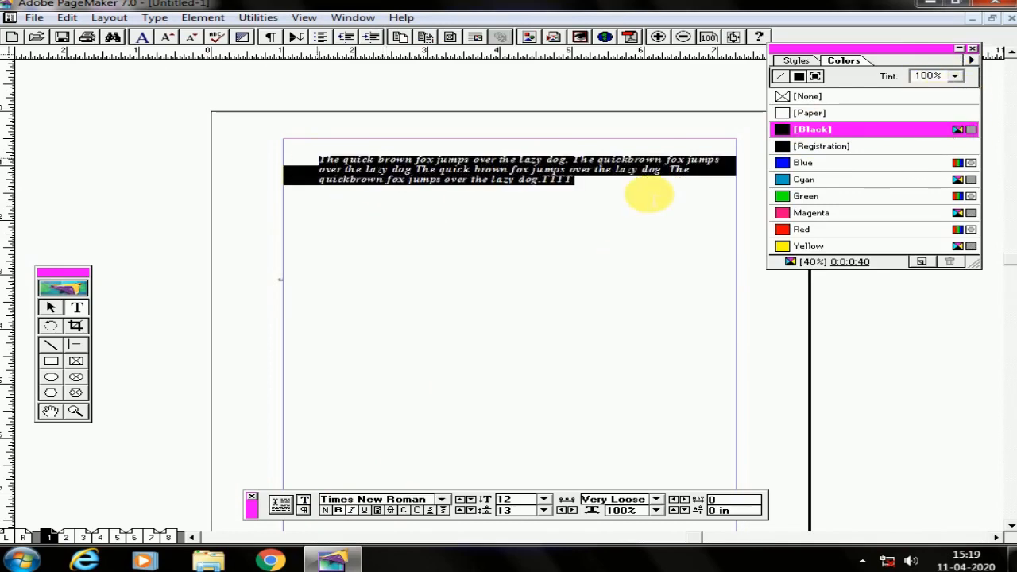
click(155, 17)
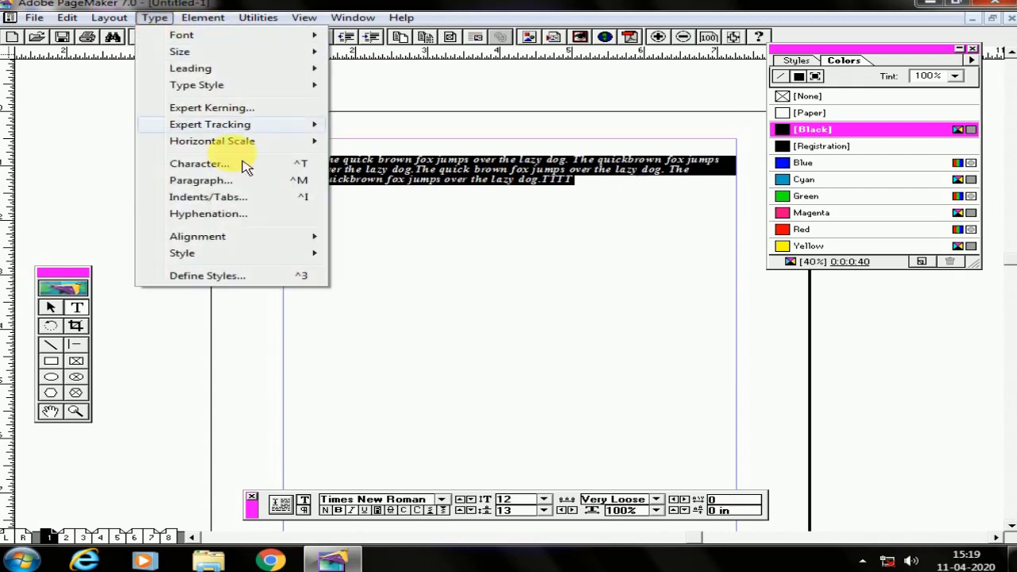
click(309, 183)
drag(396, 144, 704, 86)
key(Tab)
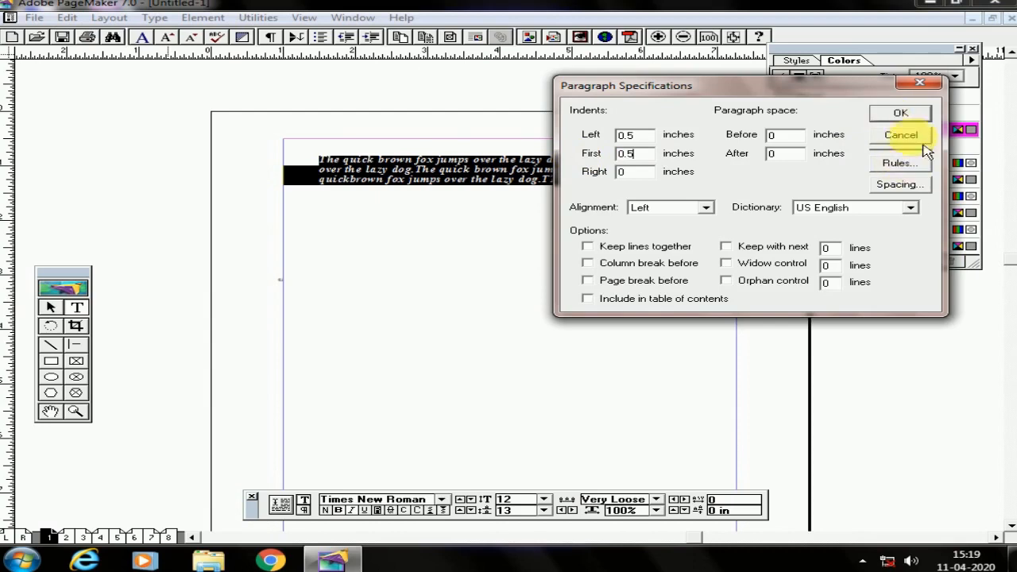
click(901, 113)
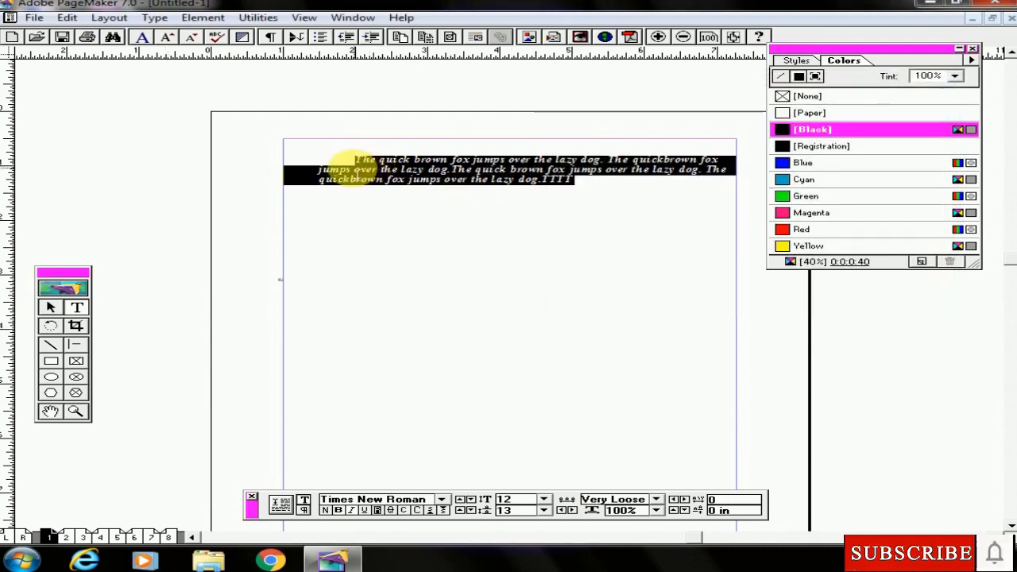
Step: Increase the paragraph space before the selected text in the paragraph specifications
click(154, 18)
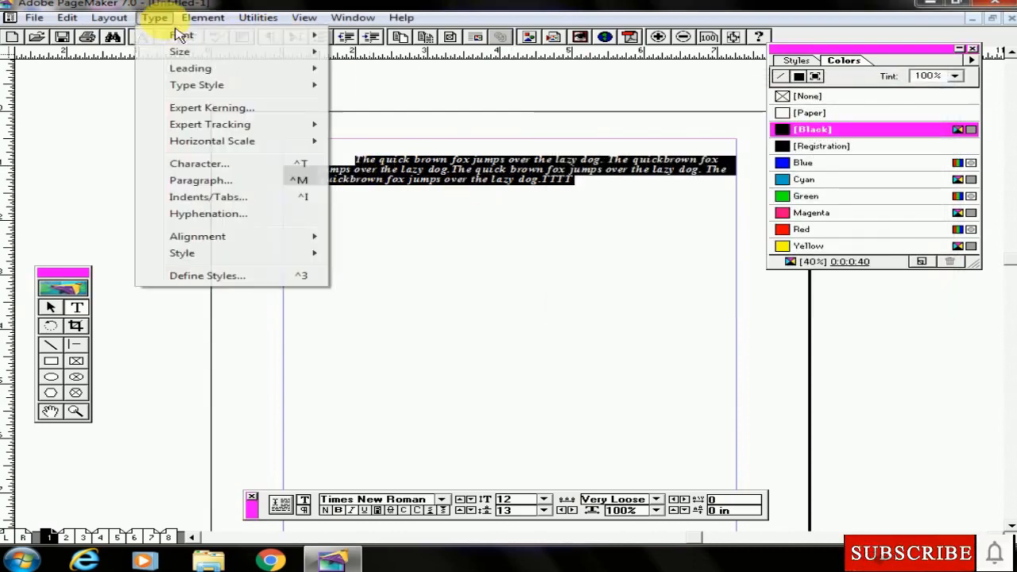
click(213, 184)
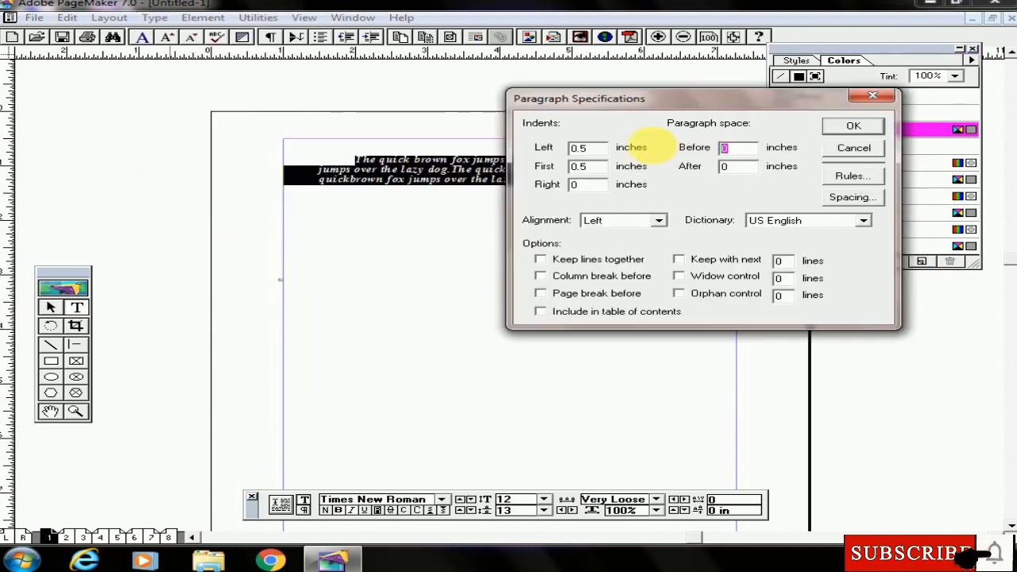
click(870, 149)
Step: Add a new paragraph reading "kljfkvvfgd" after the end of the existing text
click(601, 189)
key(Return)
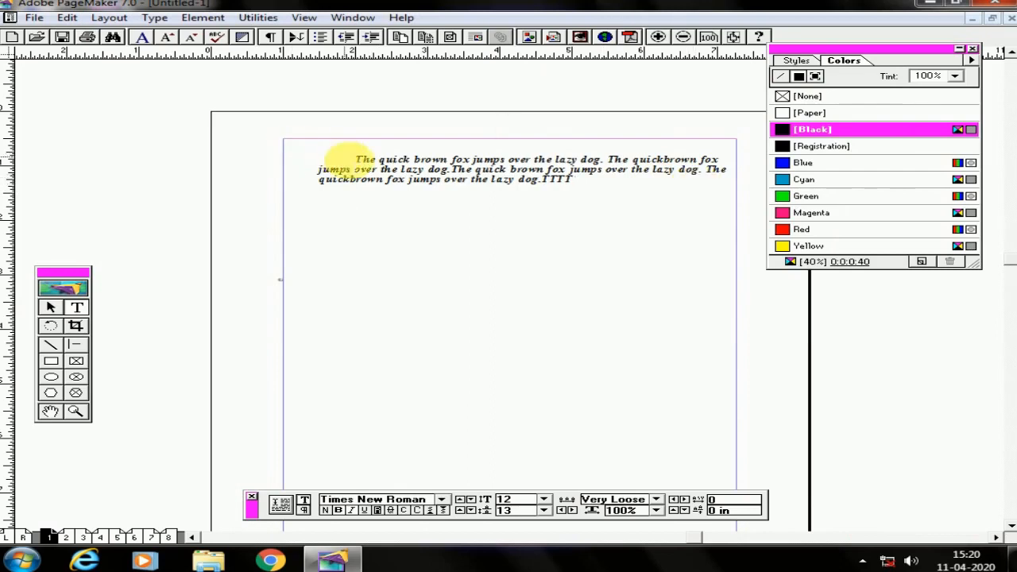
text(kljfkvvfgd)
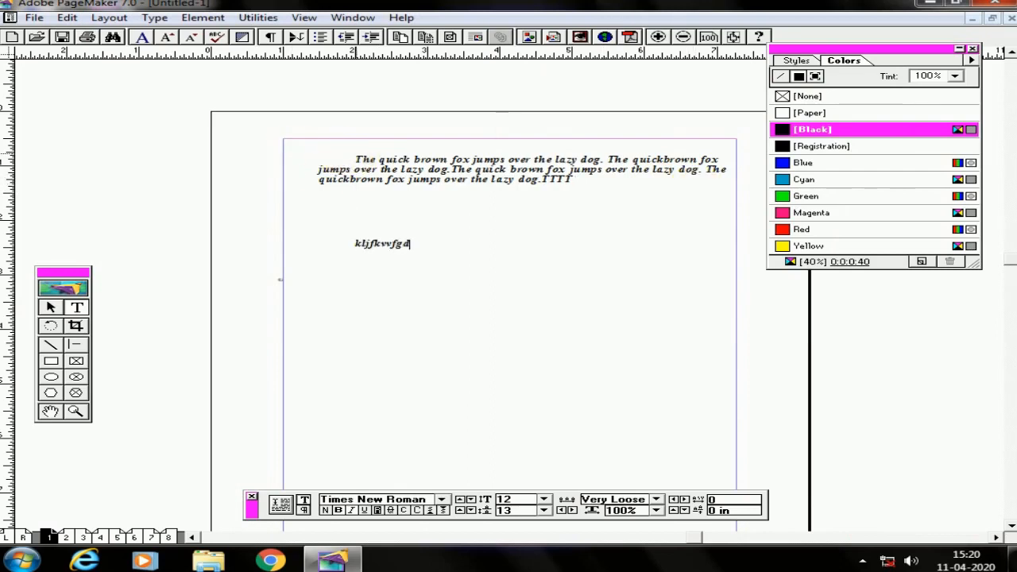
Step: Select all the text and set the paragraph space before to 0.5 inches
key(ctrl+a)
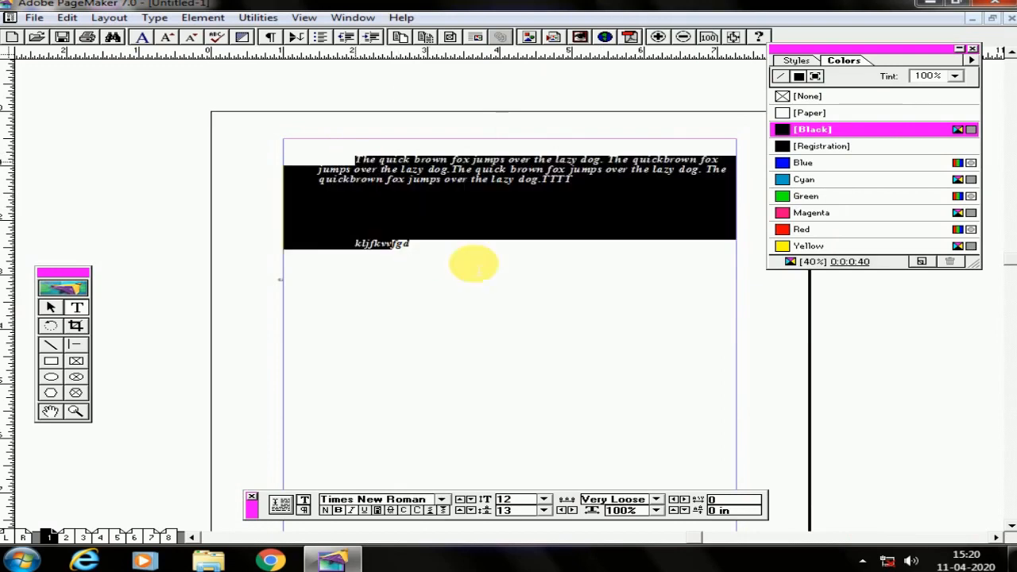
click(262, 17)
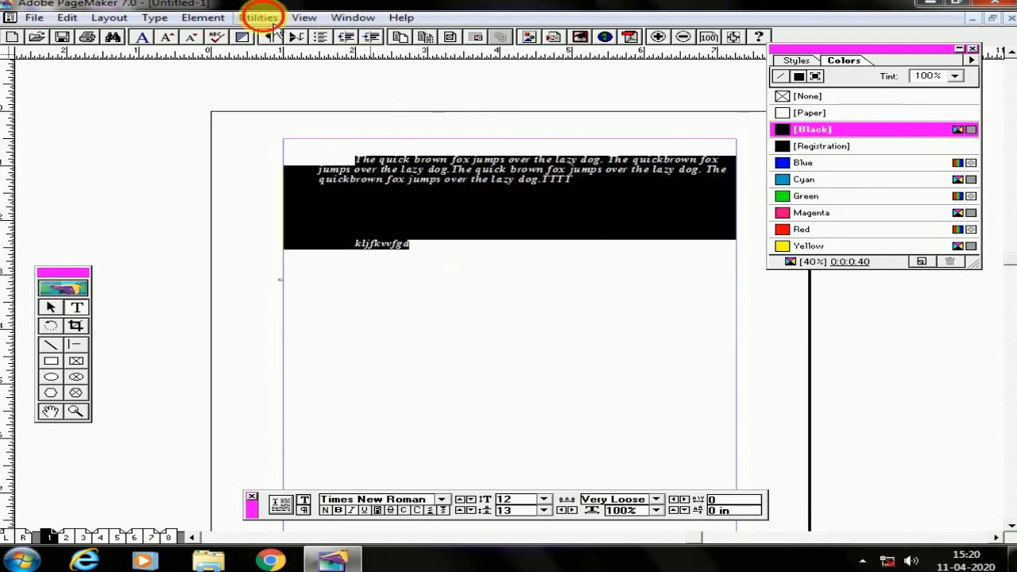
mouse_move(152, 18)
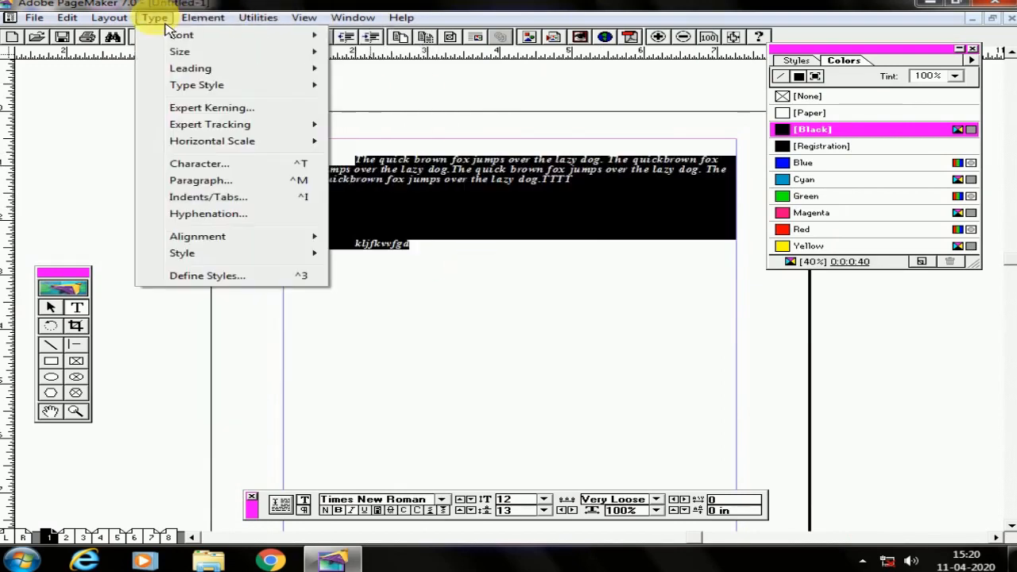
click(262, 188)
double_click(546, 194)
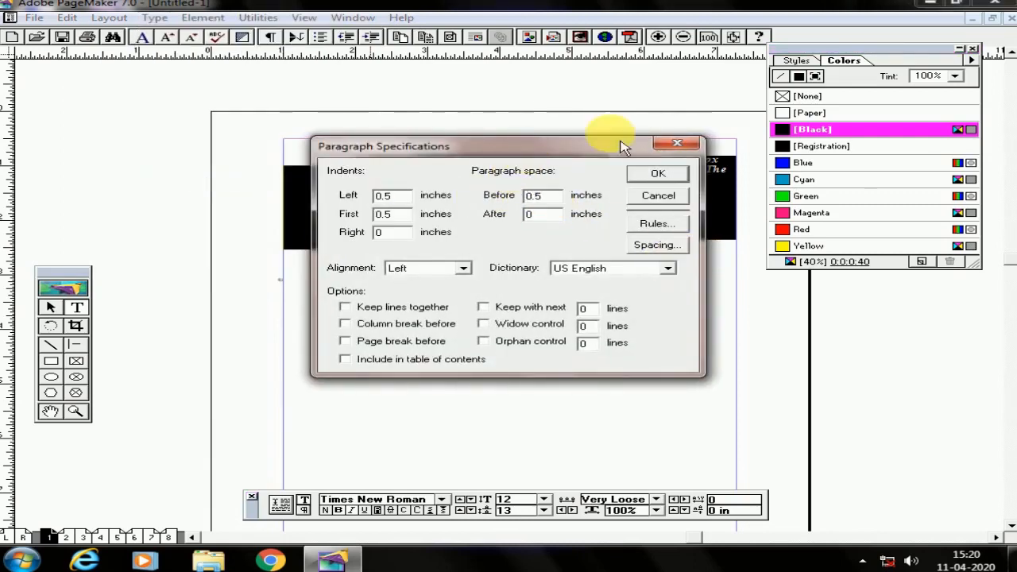
drag(613, 143, 882, 113)
click(930, 145)
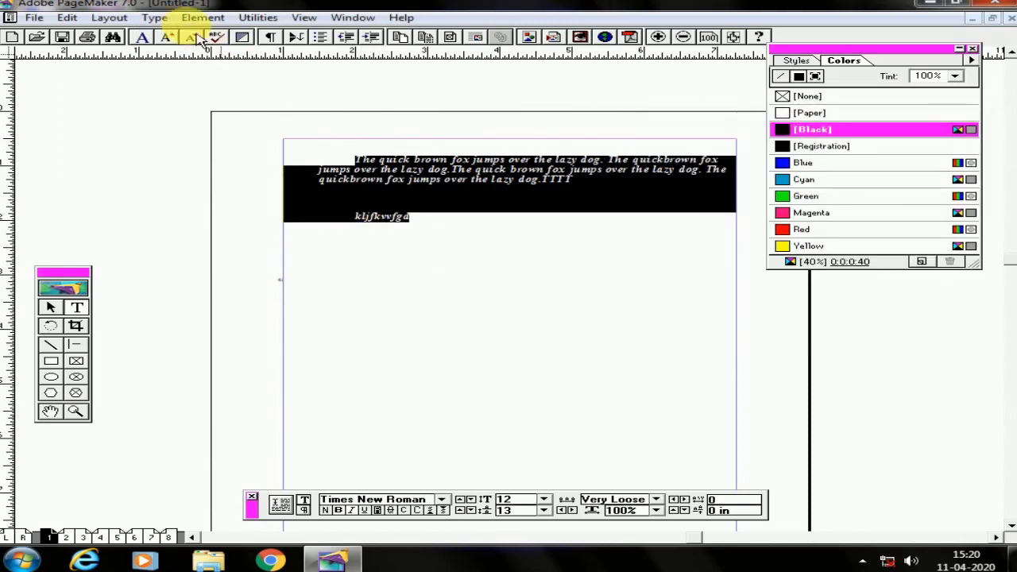
Step: Set the paragraph space before to 0 inches for the selected text, keeping Left alignment
click(154, 18)
click(302, 183)
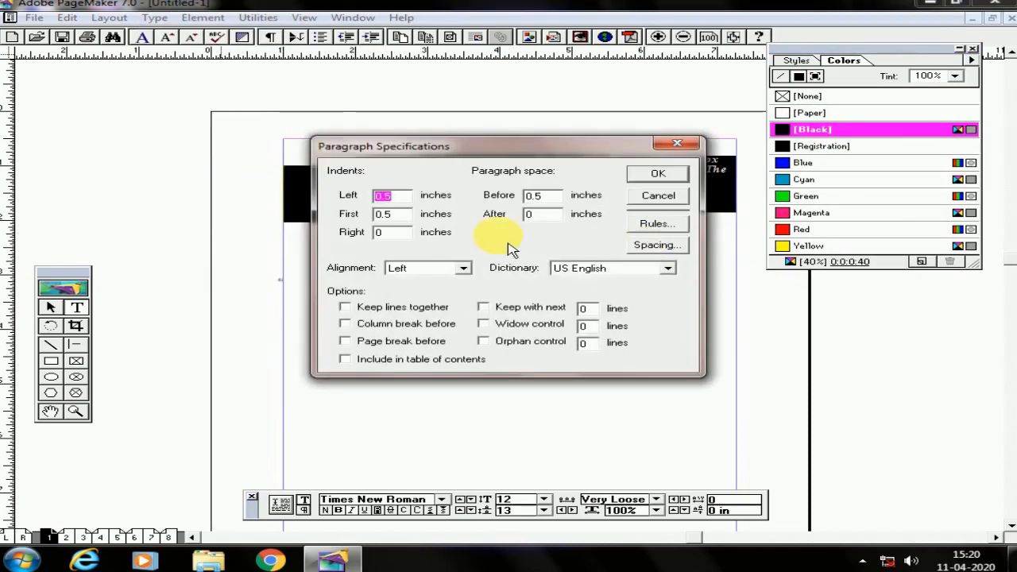
drag(548, 197, 492, 205)
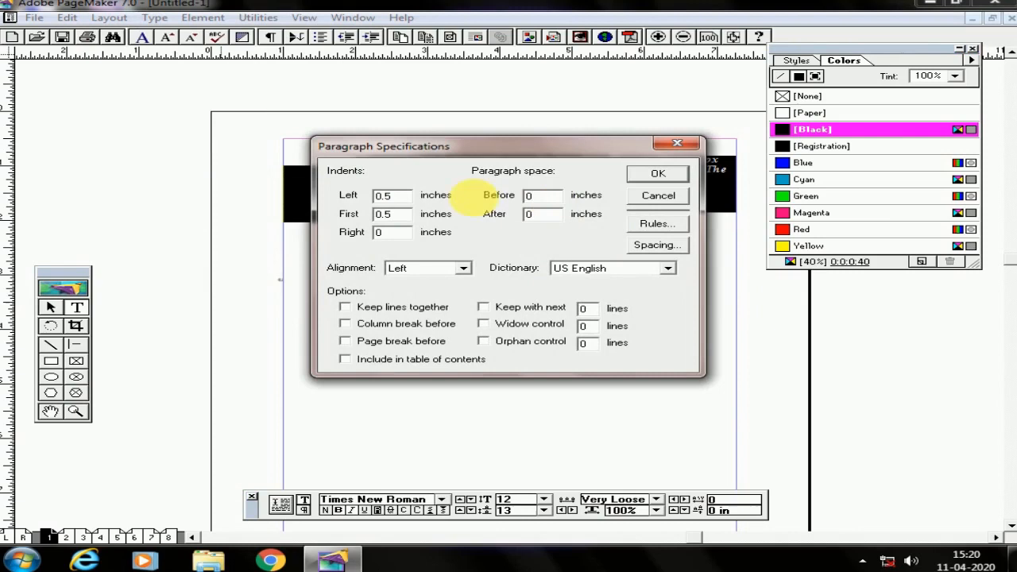
drag(481, 152, 731, 197)
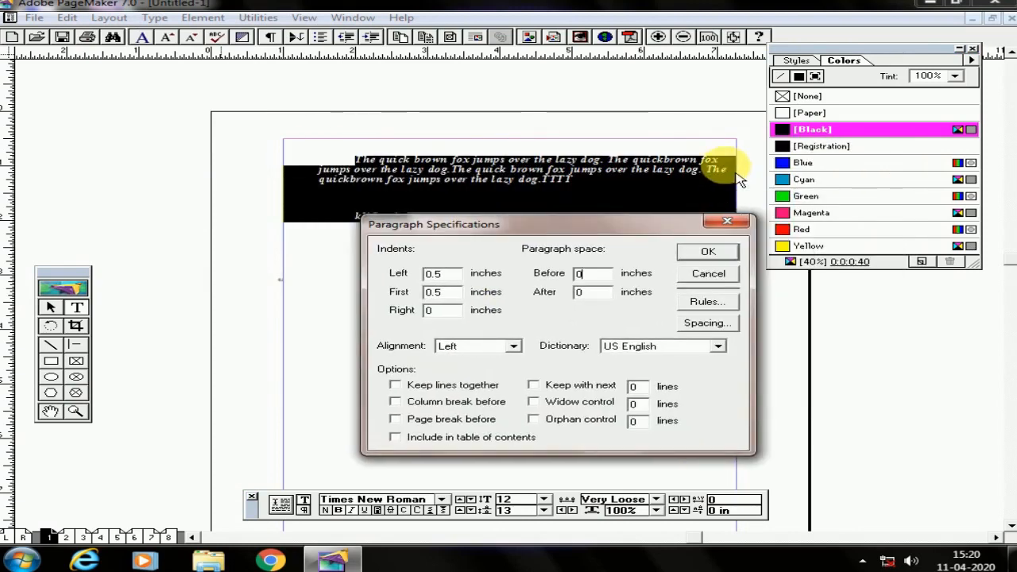
drag(609, 230, 612, 137)
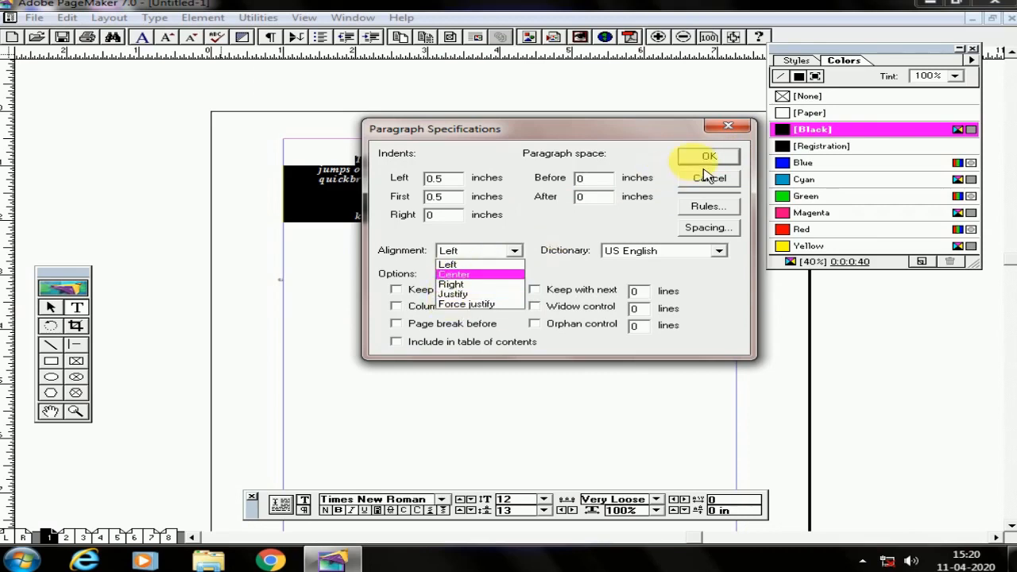
click(482, 331)
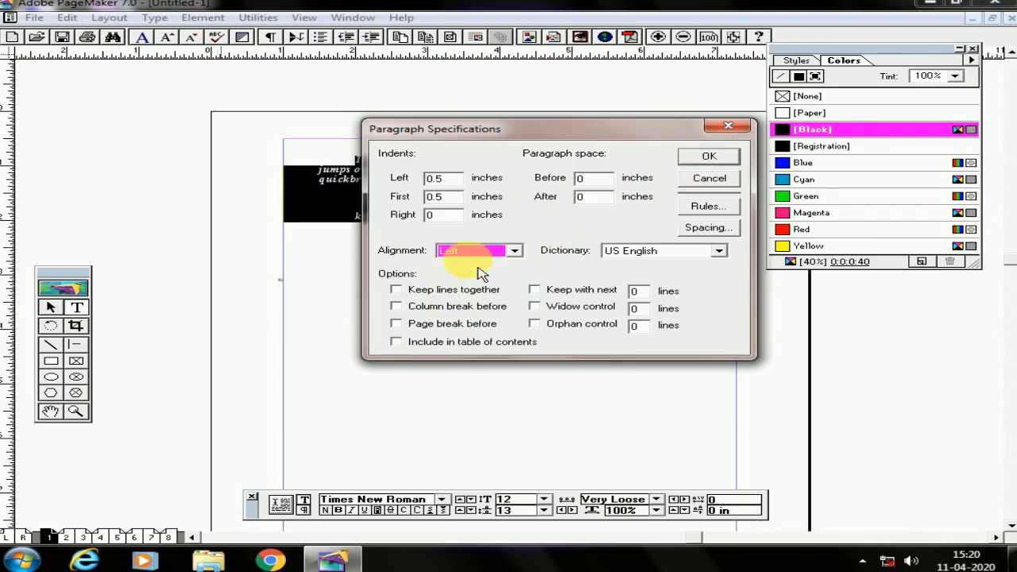
click(709, 156)
Step: Inspect the selected text's Indents/Tabs ruler and close it without making changes
click(154, 18)
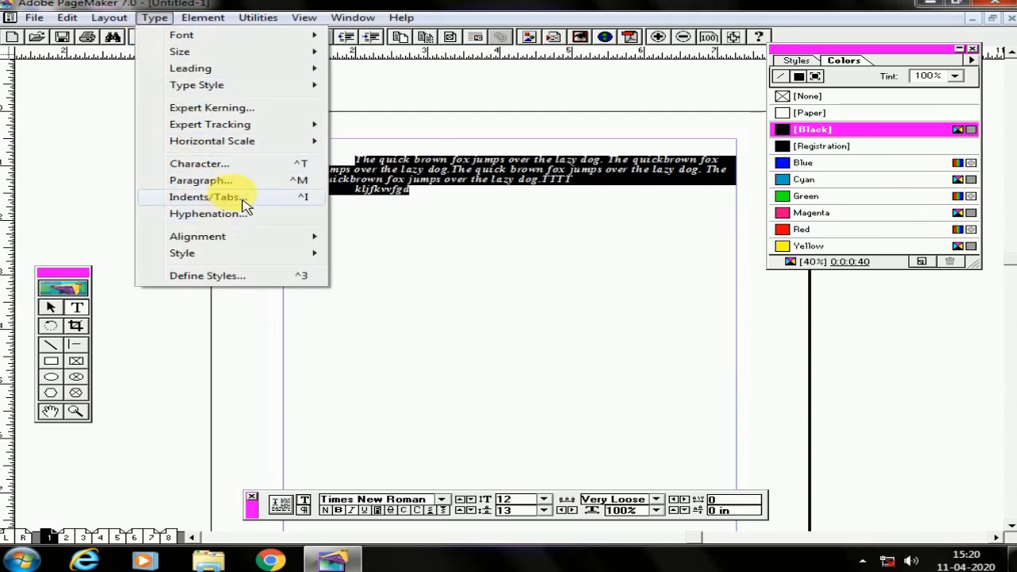
click(208, 198)
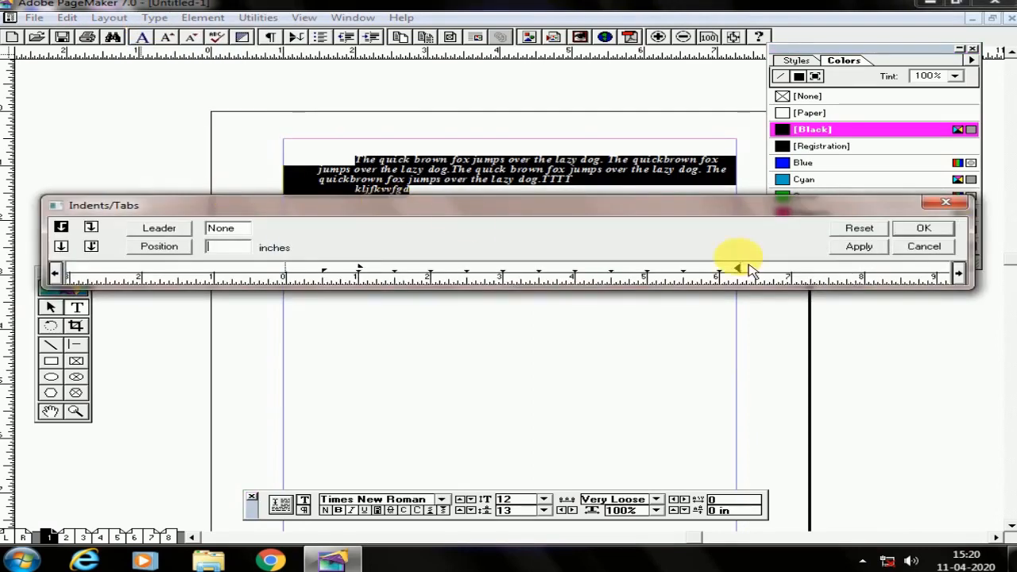
click(921, 256)
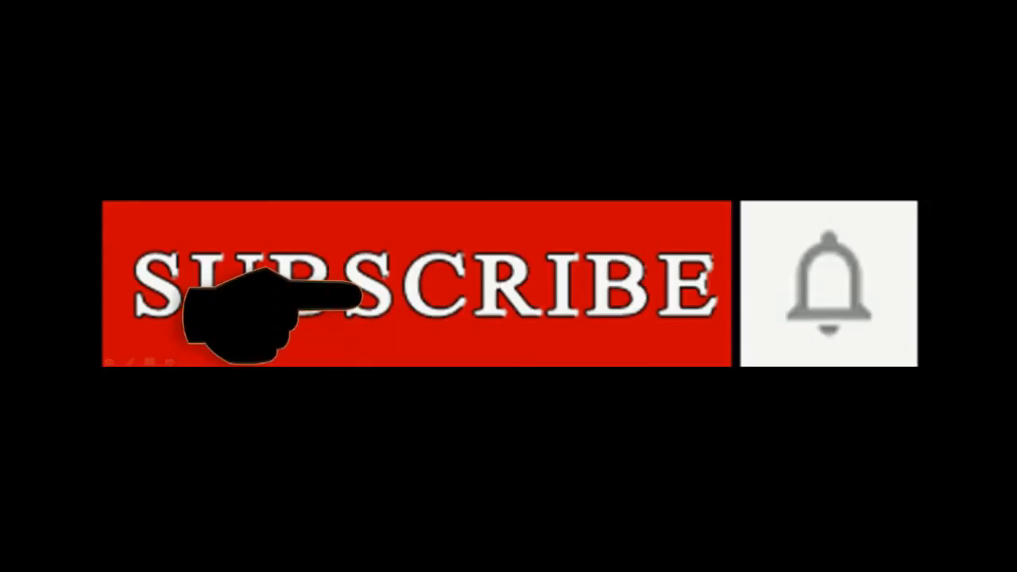